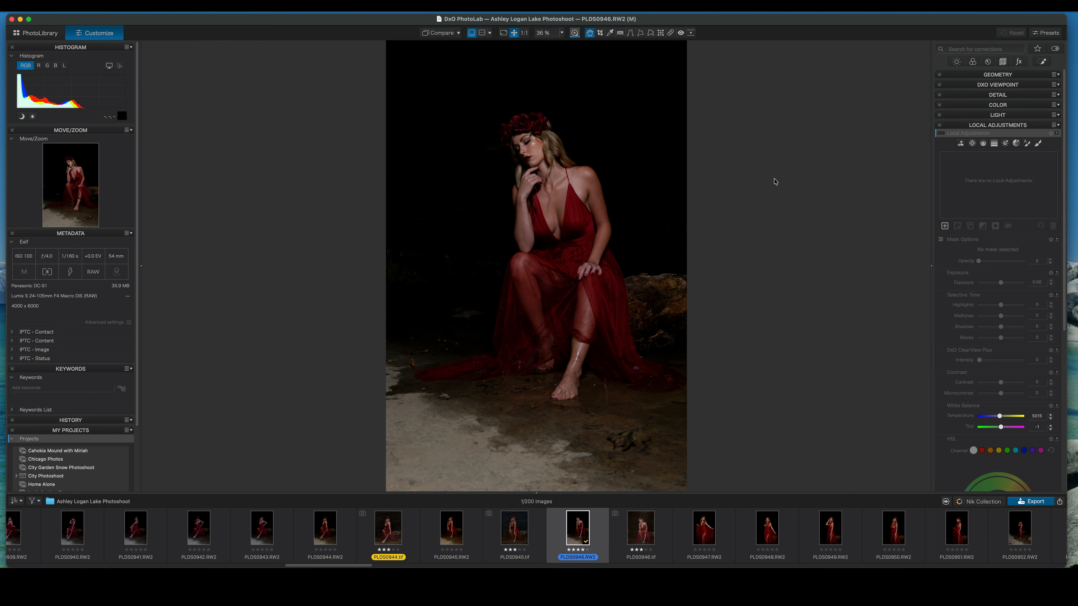
Reveal the selected PLDS0946.RW2 image in Finder, check its file details and close the Finder window.
left_click(1001, 126)
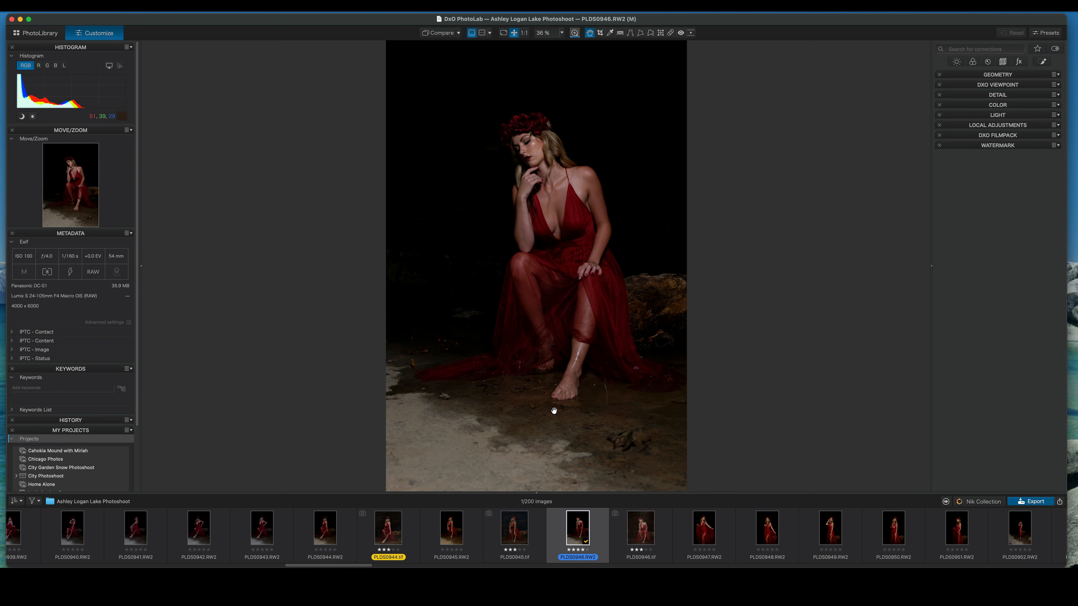
right_click(580, 529)
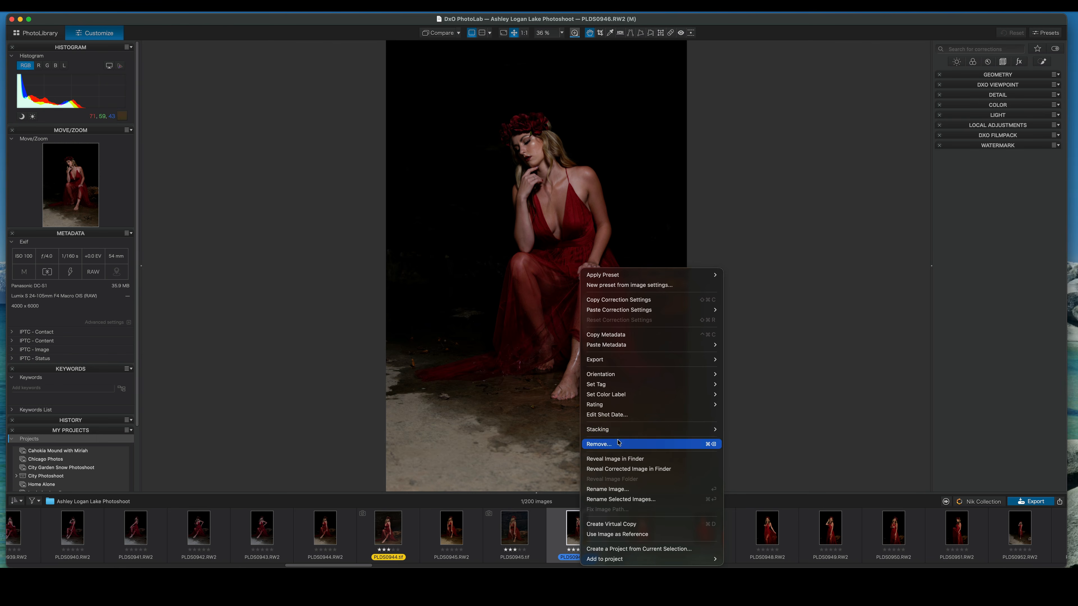
left_click(618, 458)
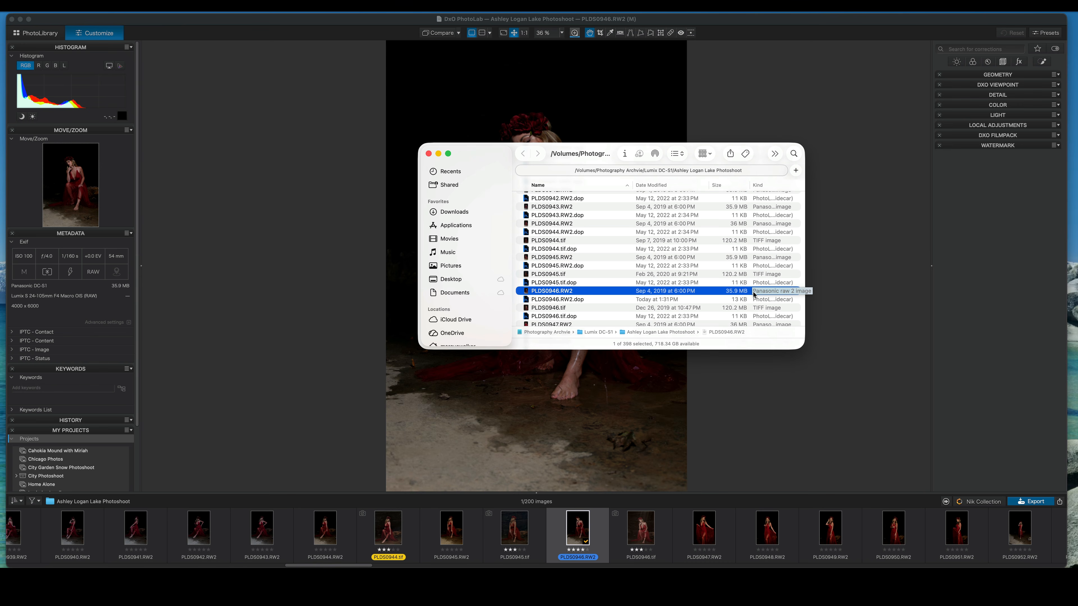
left_click(428, 153)
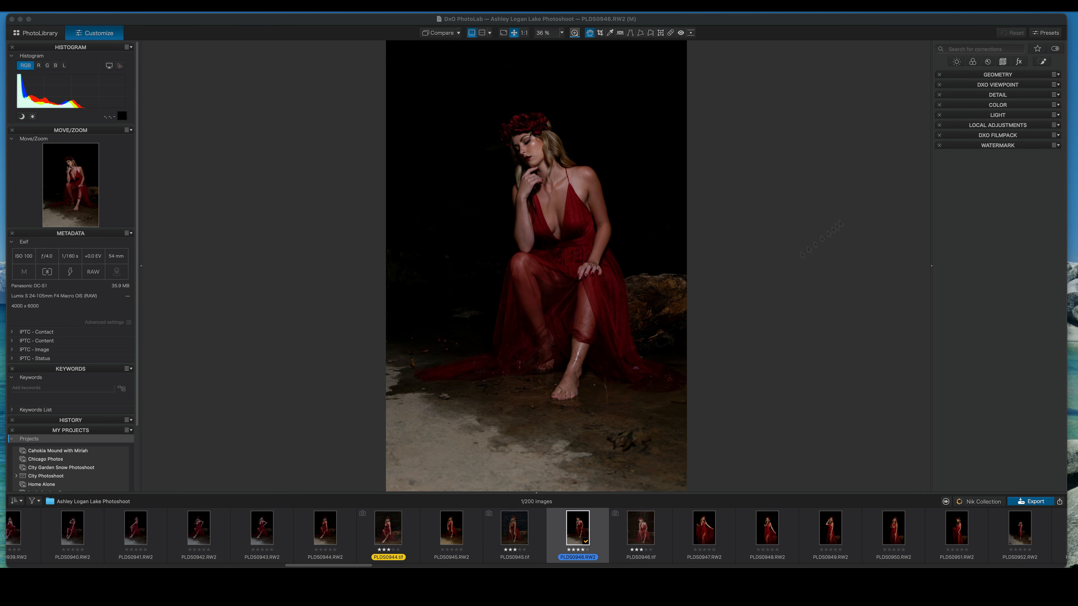
Examine the Geometry and Detail corrections available for the raw photo, then collapse both groups.
left_click(997, 74)
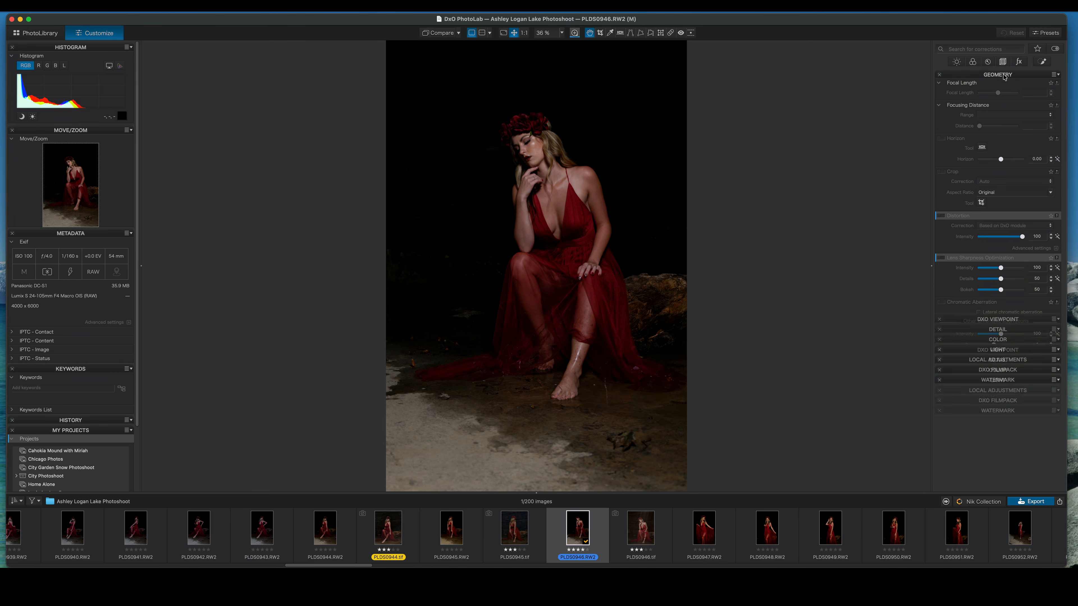
mouse_move(976, 231)
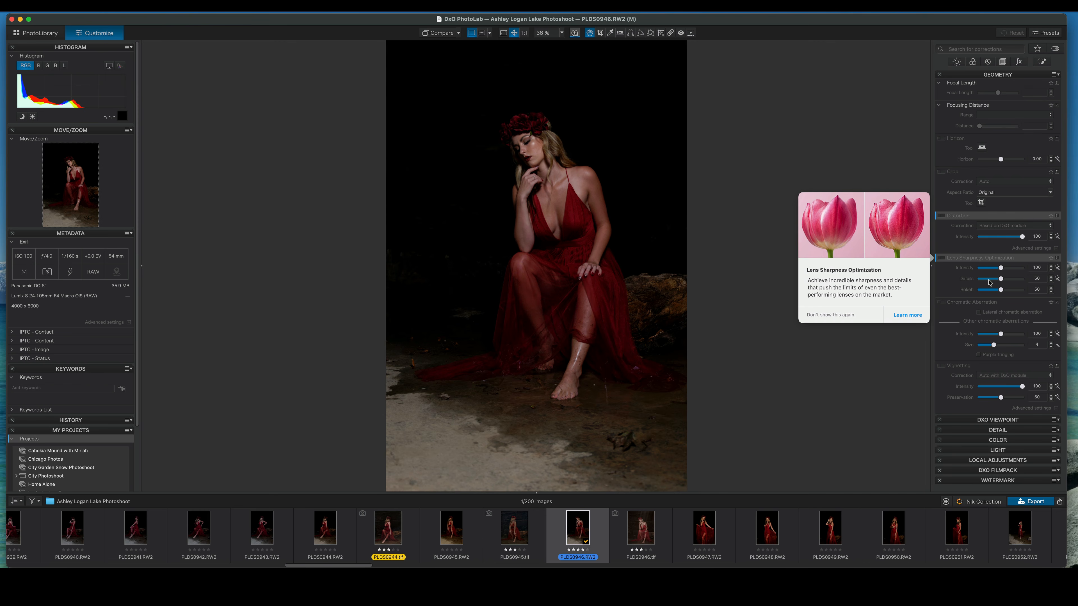
left_click(1006, 430)
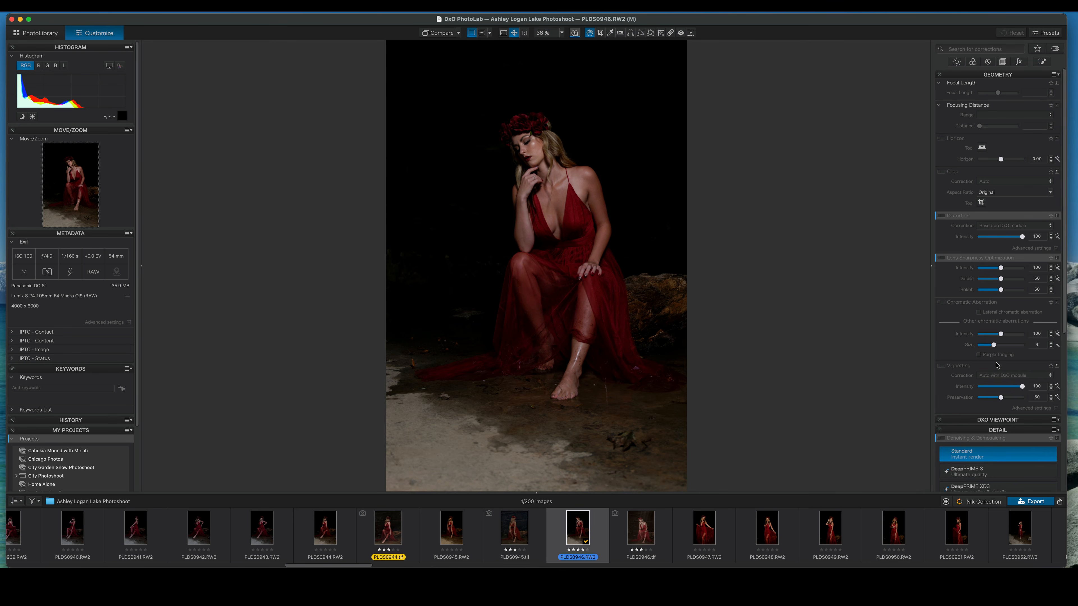
scroll(997, 365, "down", 3)
mouse_move(998, 365)
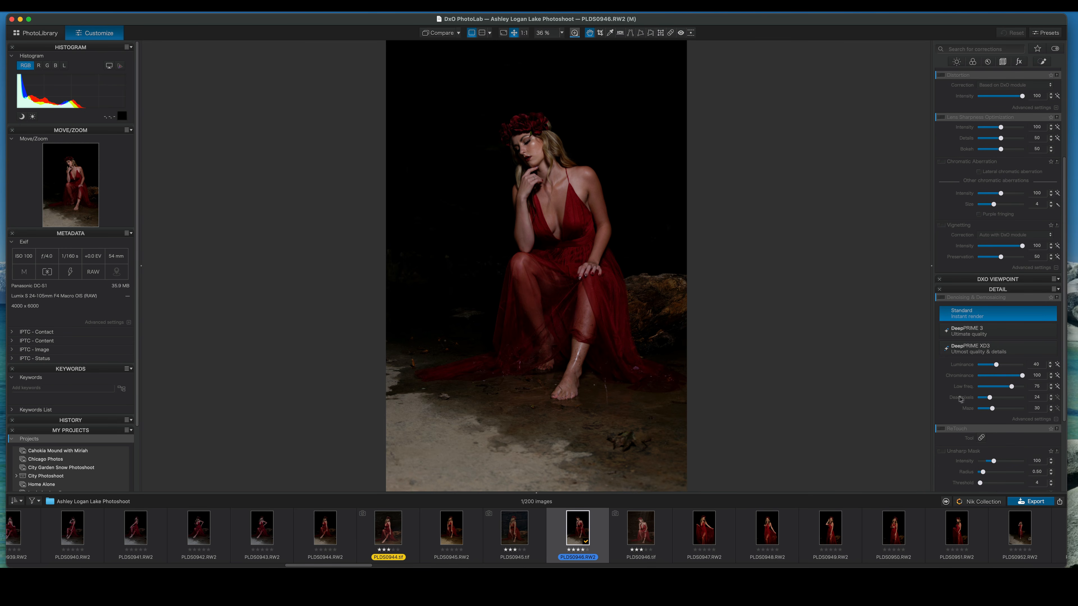
scroll(1005, 356, "down", 1)
scroll(1005, 356, "up", 5)
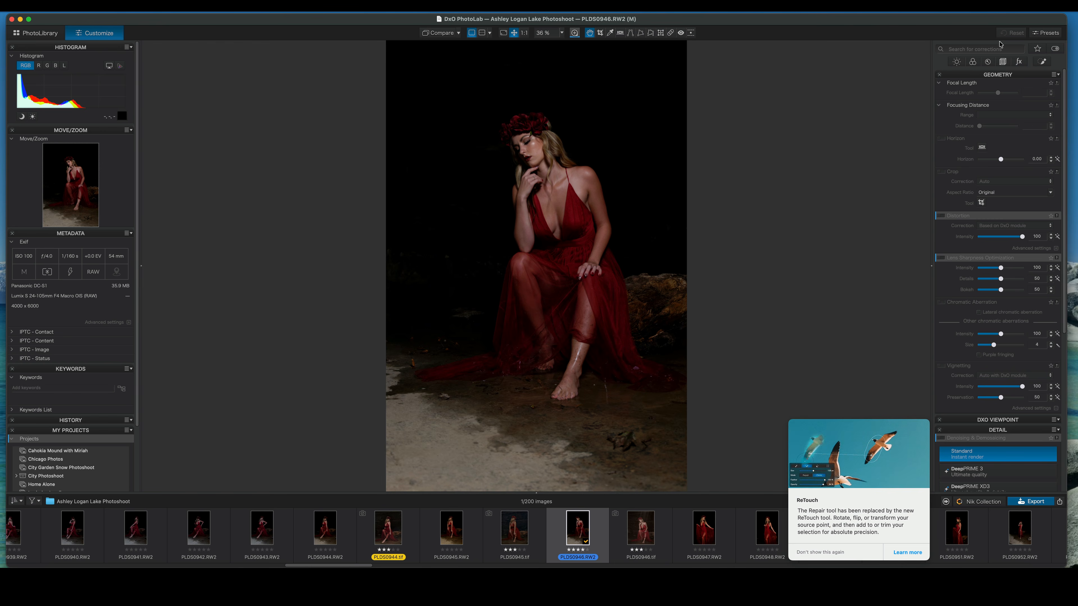
left_click(998, 77)
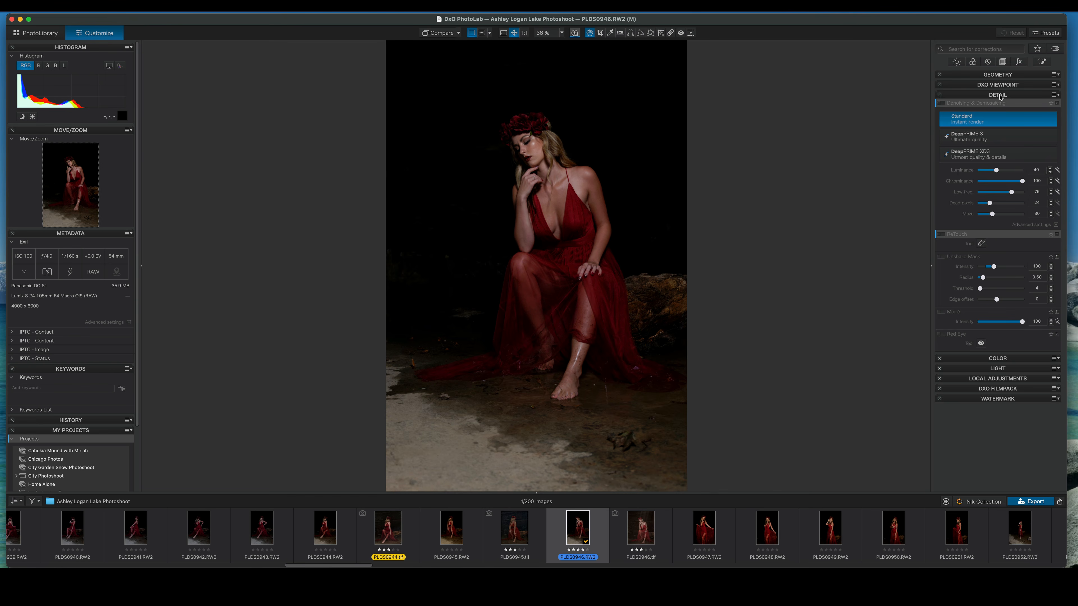
left_click(1000, 95)
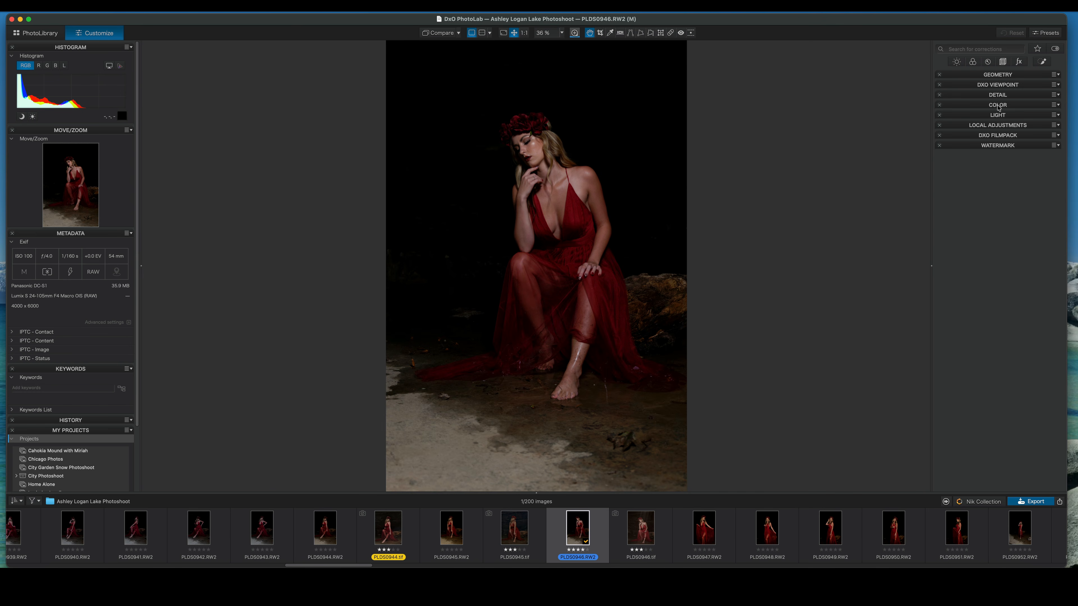
Crop the photo with an unconstrained aspect ratio, trimming the foreground at its bottom edge to a height of about 5471 px.
left_click(1003, 76)
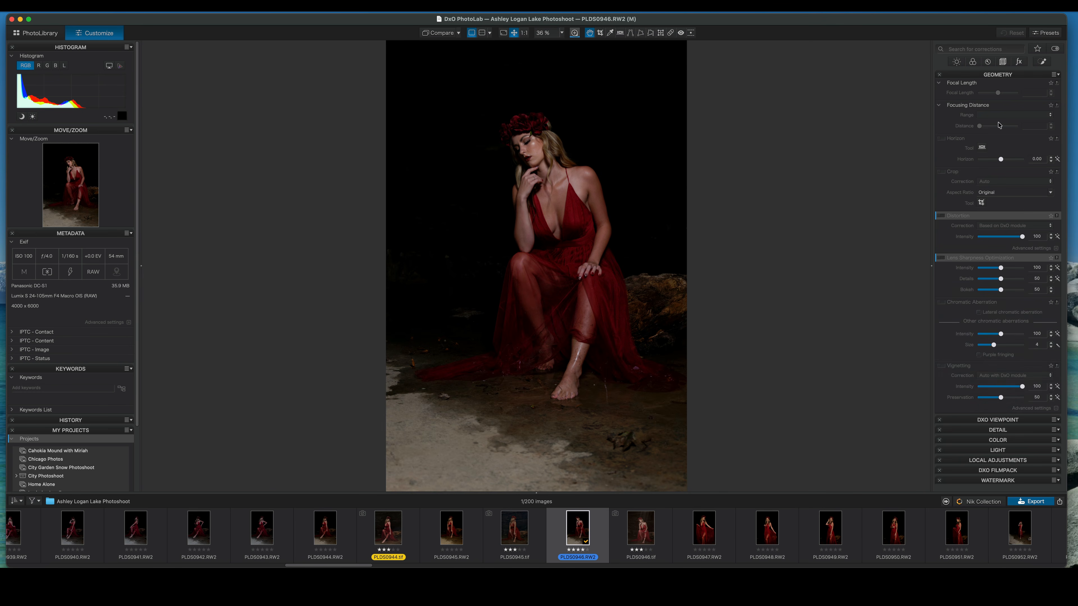
left_click(943, 172)
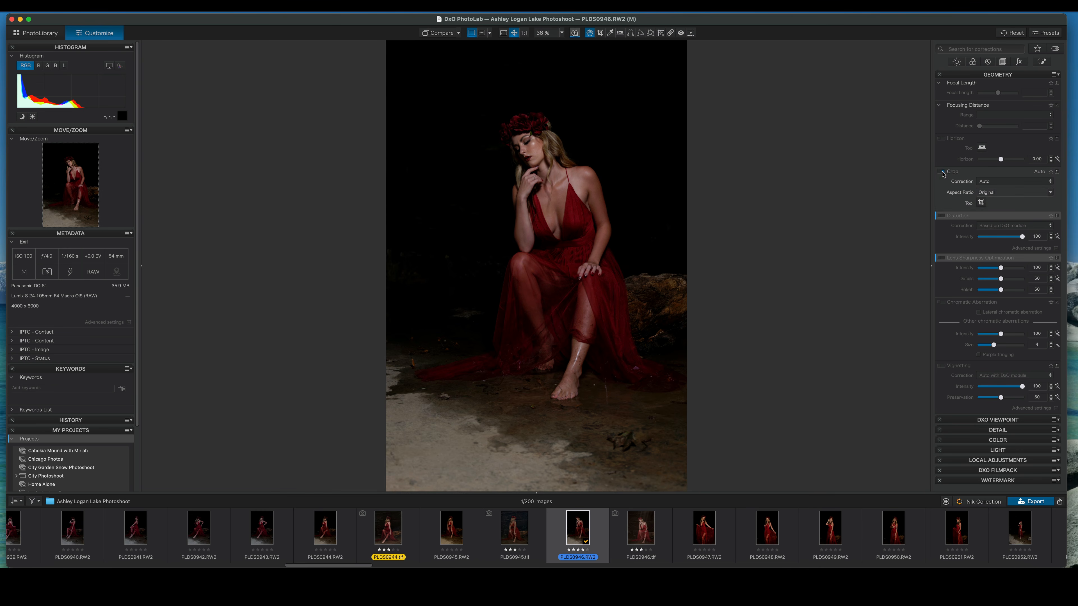
left_click(1051, 194)
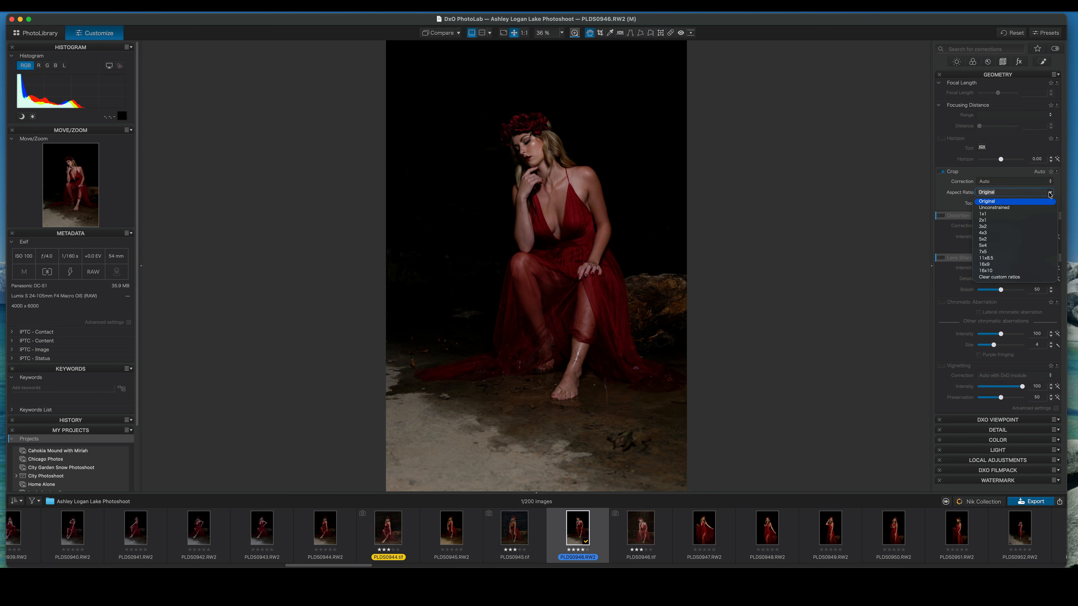
left_click(1024, 208)
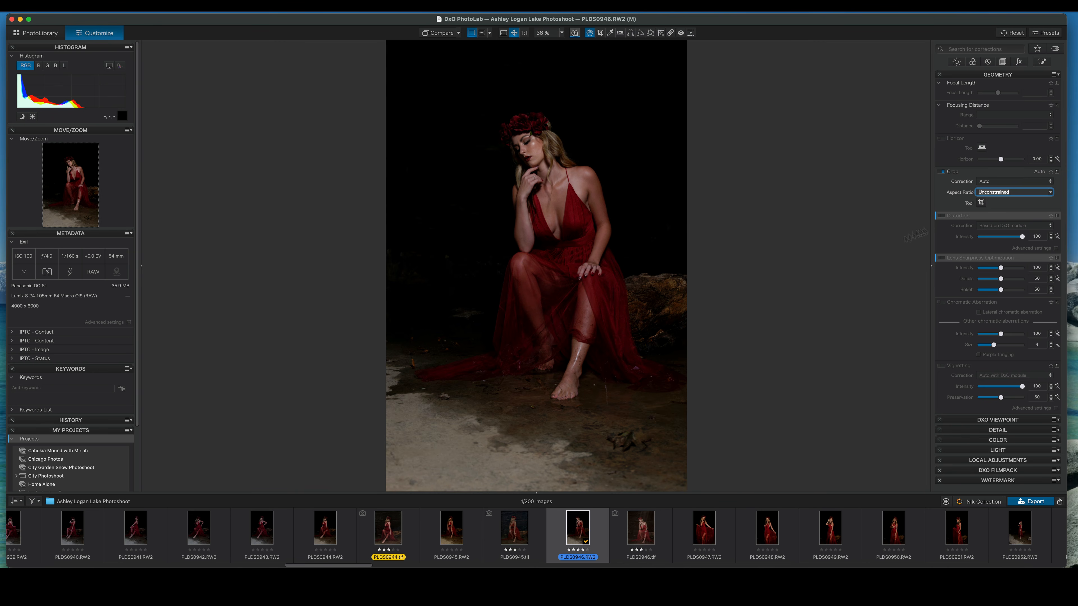
left_click(981, 204)
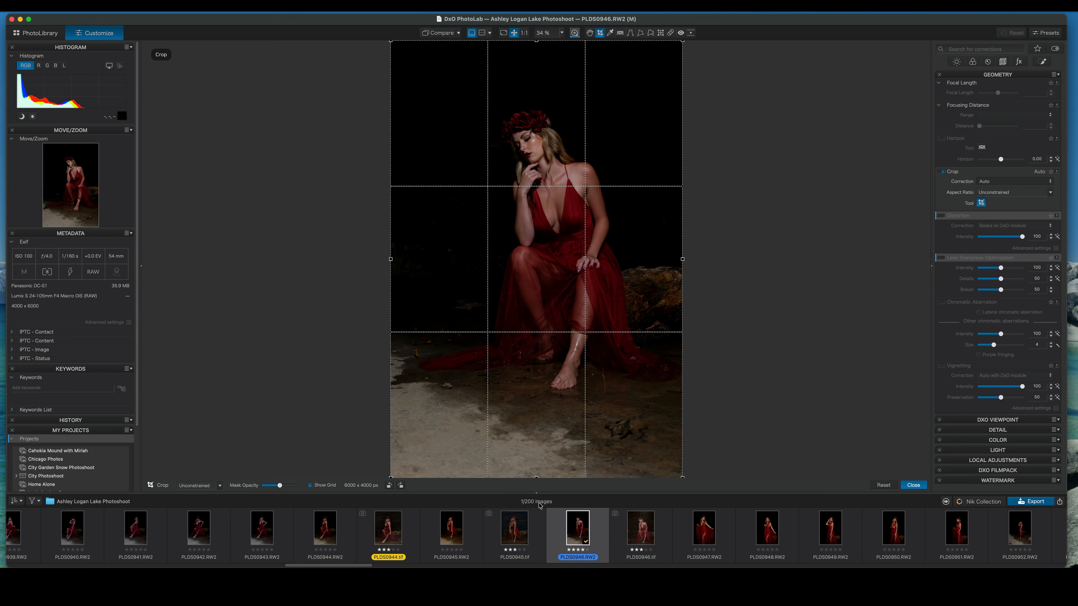
left_click_drag(535, 476, 536, 441)
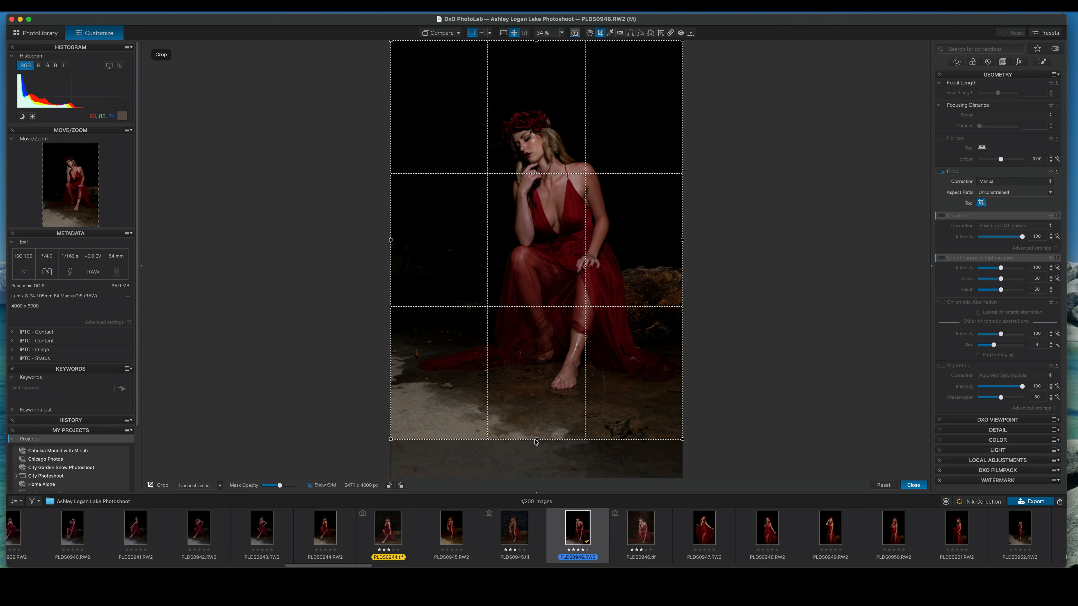
key("Return")
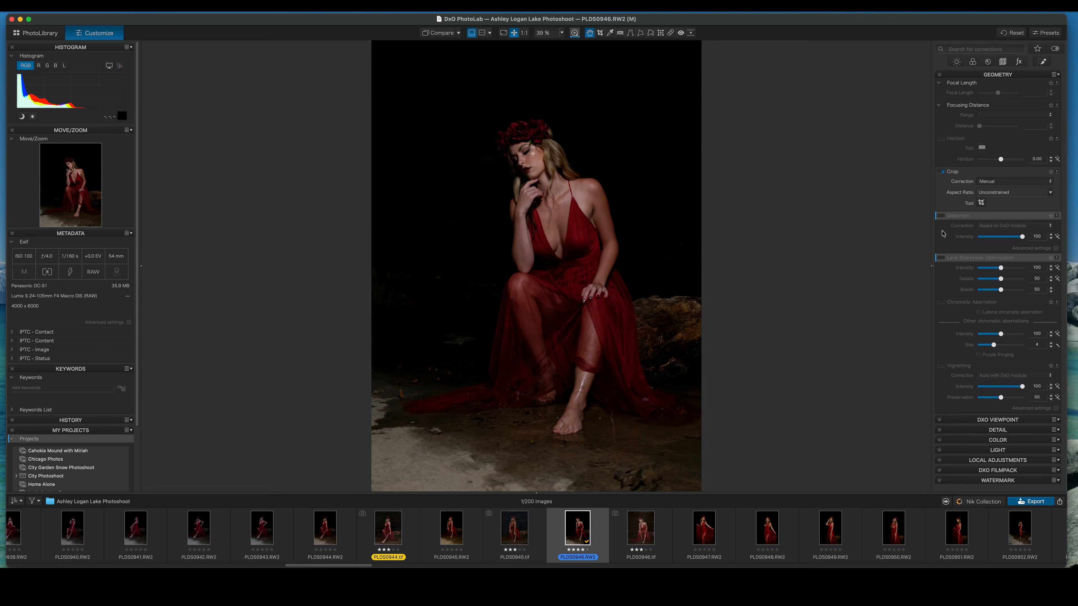
Enable the Distortion correction and inspect the model's face at 100% with Lens Sharpness Optimization switched off after a brief trial.
left_click(940, 216)
mouse_move(950, 282)
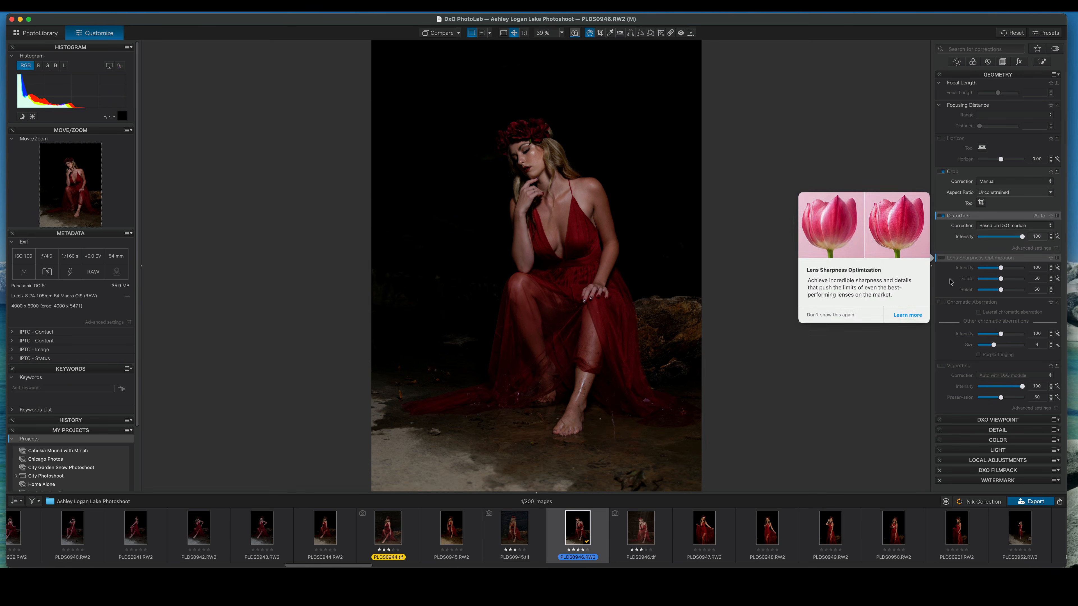
left_click(940, 258)
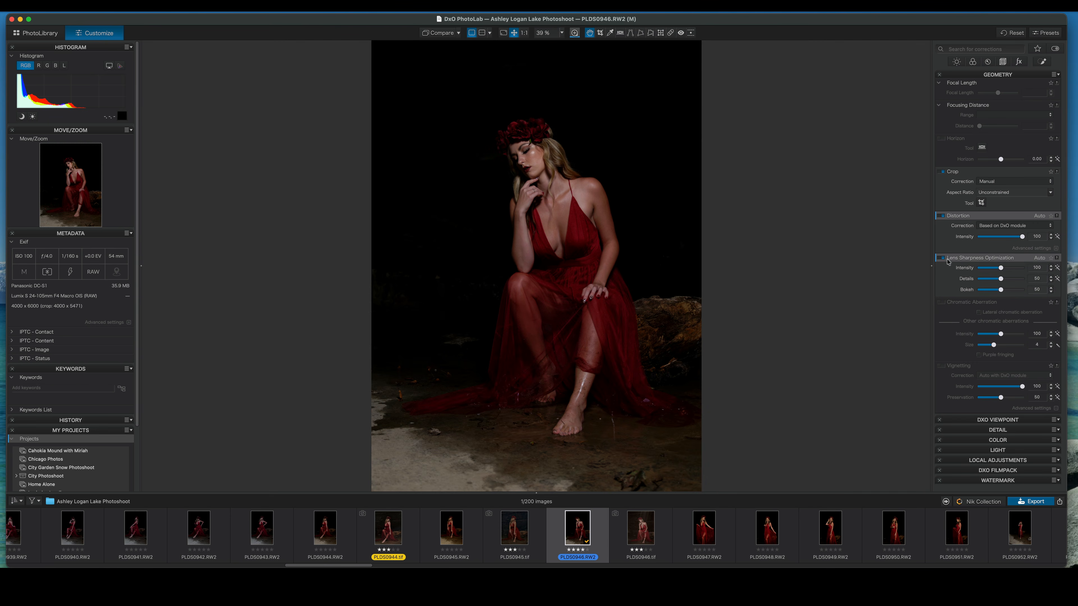
left_click(940, 258)
left_click(584, 196)
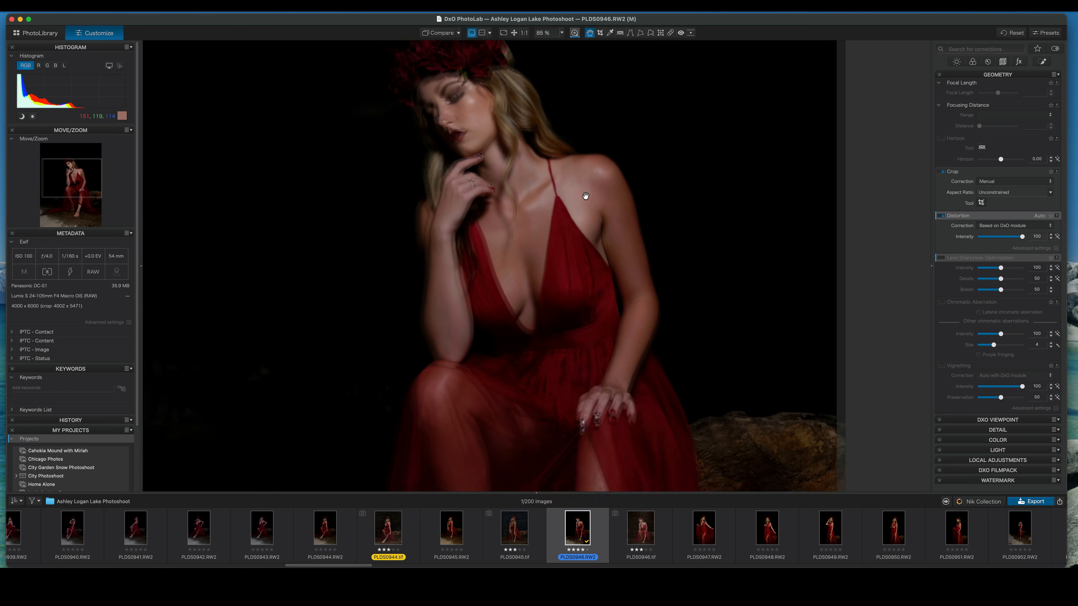
left_click_drag(534, 169, 583, 246)
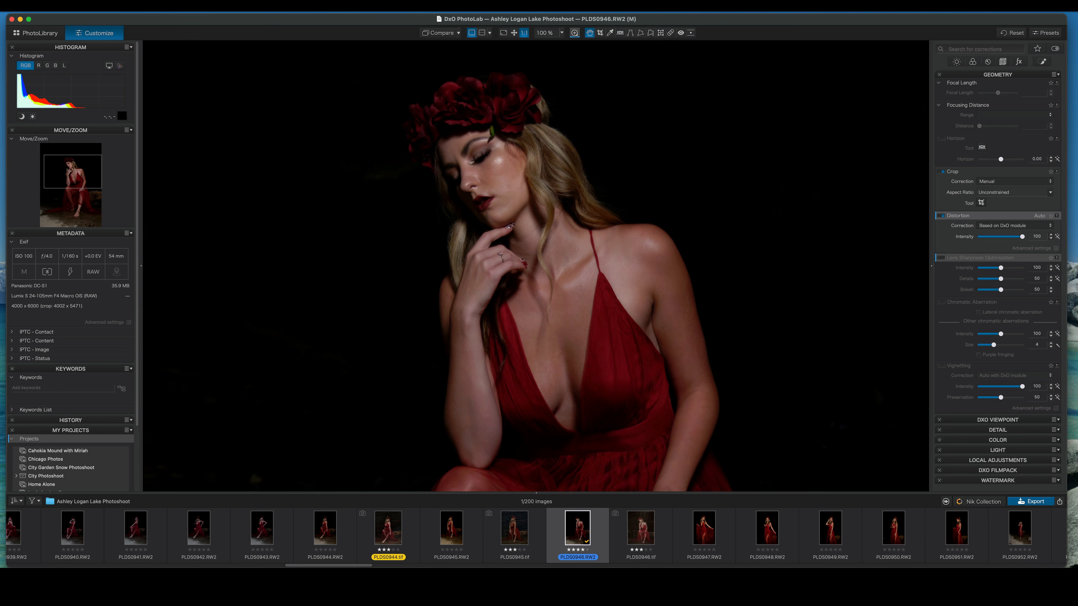
Check the auto-apply presets for RAW and RGB images in the program's general settings, then close the settings.
left_click(78, 7)
mouse_move(46, 6)
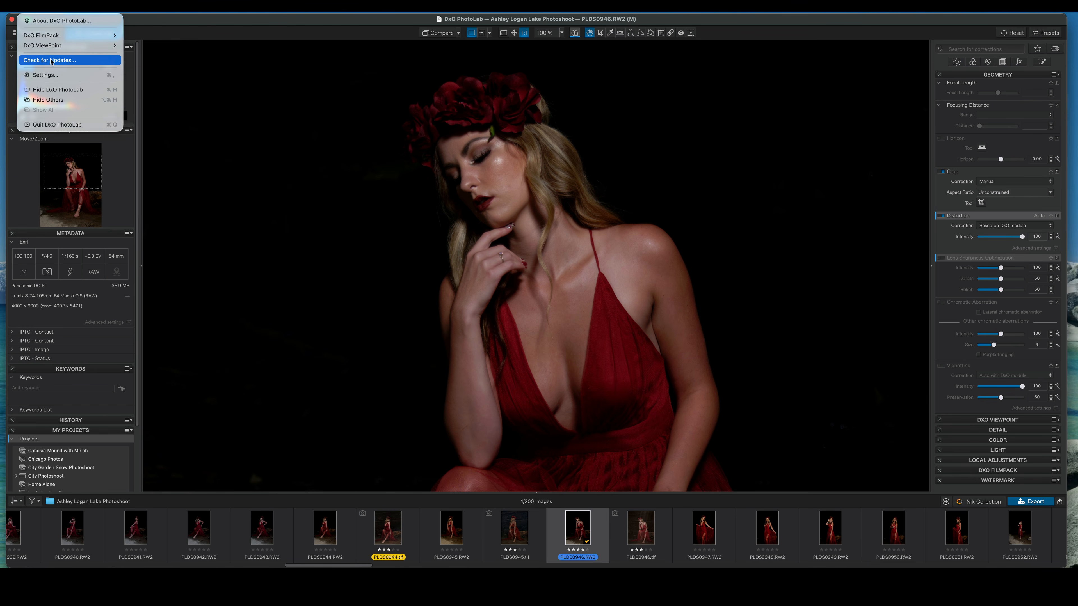
left_click(53, 75)
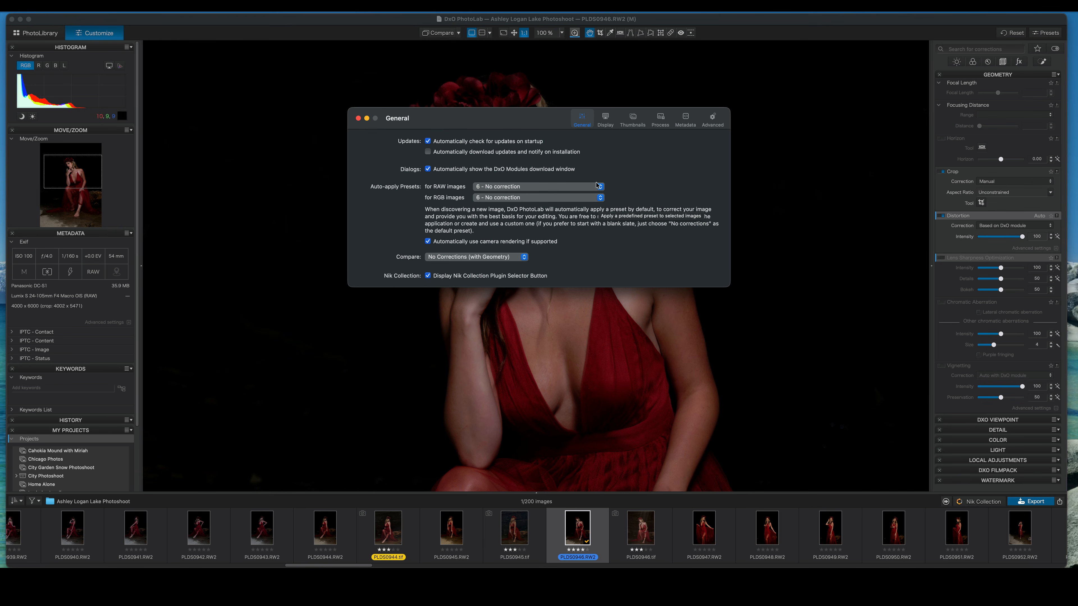
left_click(357, 119)
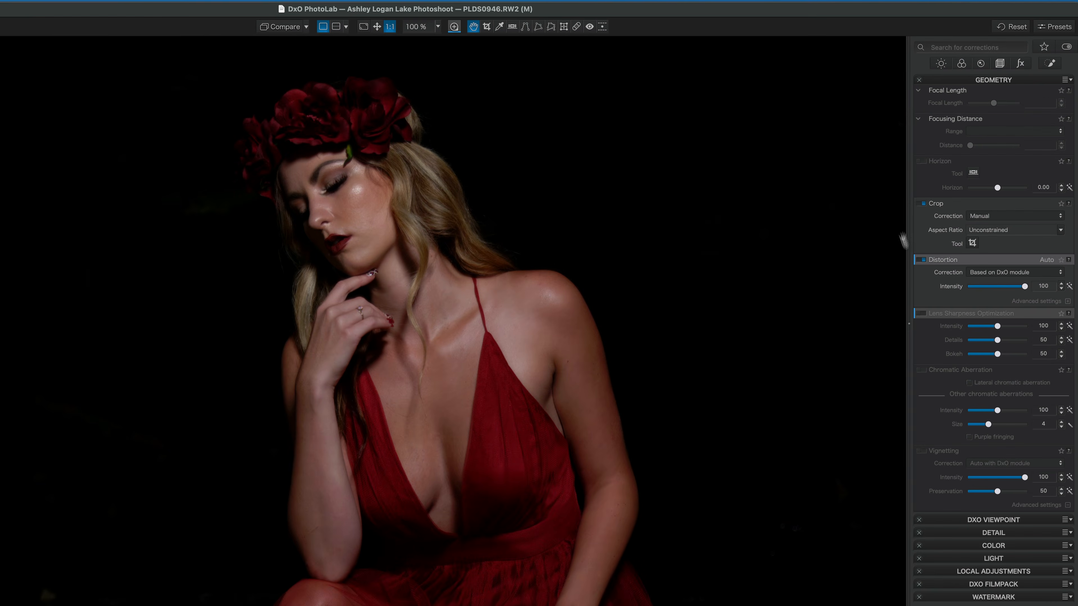
Compare the close-up with Lens Sharpness Optimization on and off, and leave the correction enabled.
mouse_move(929, 294)
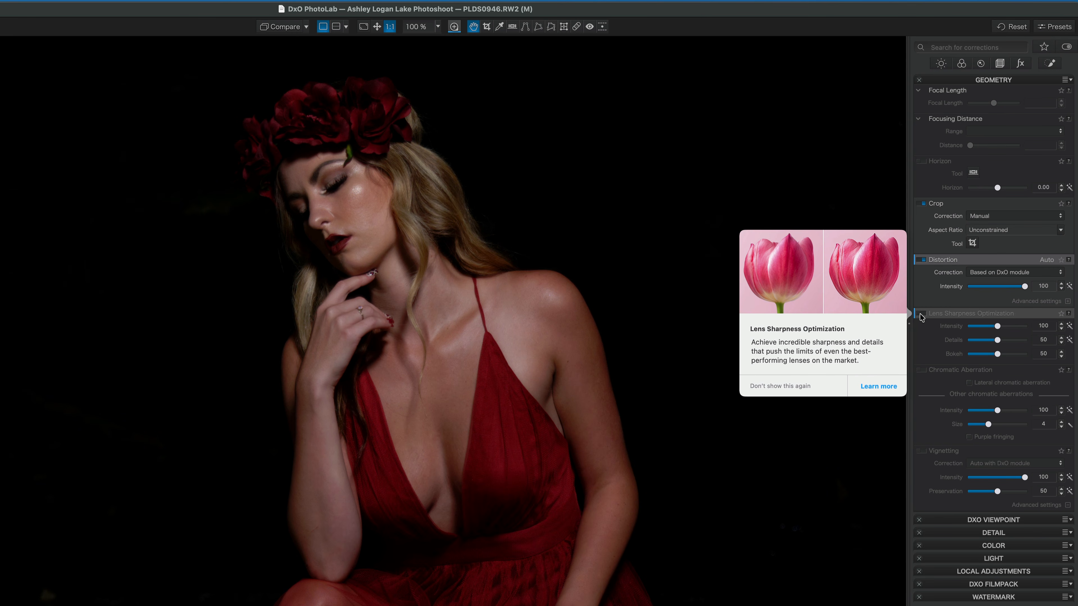
left_click(921, 314)
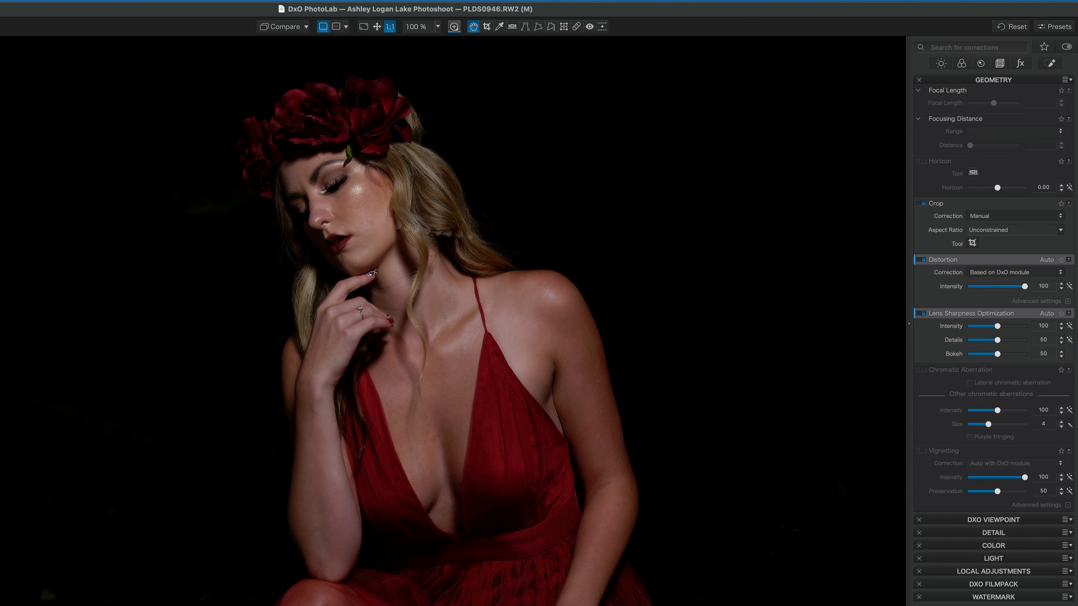
left_click(923, 314)
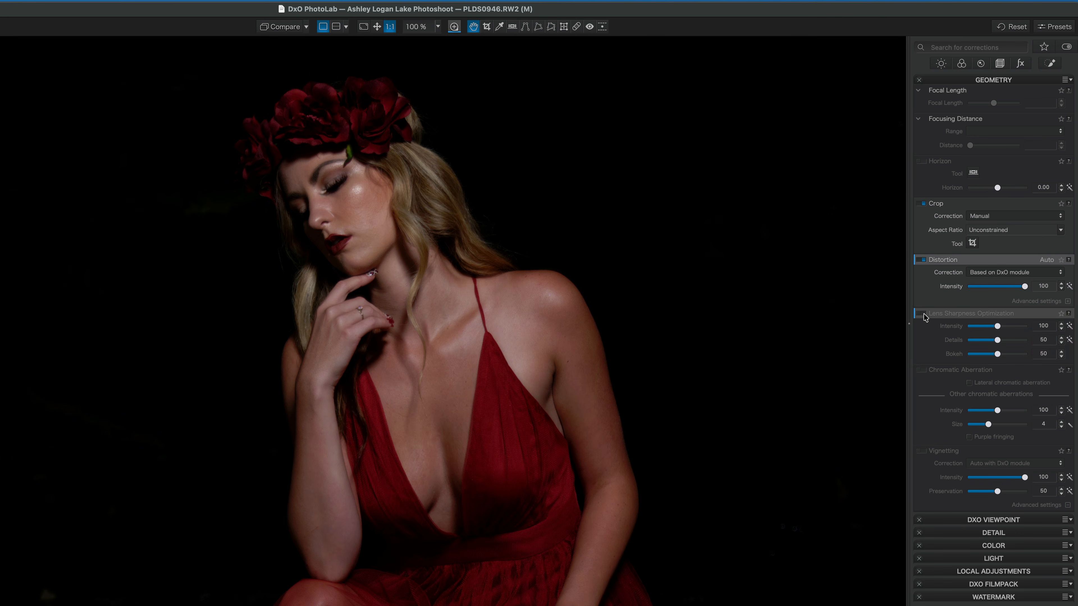
left_click(924, 314)
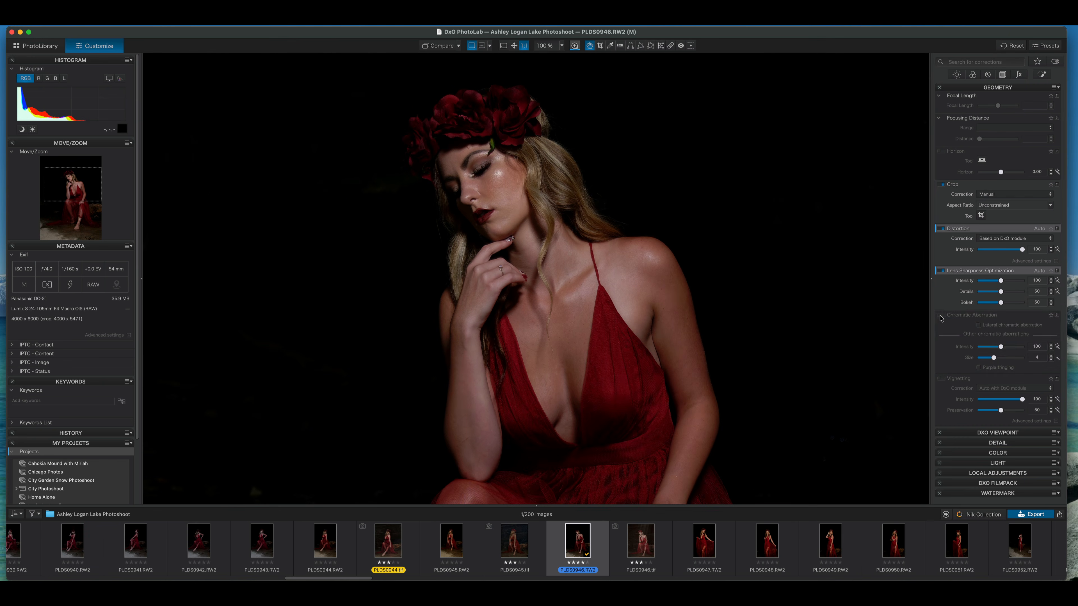
Enable the Chromatic Aberration and Vignetting corrections, fitting the whole photo in the view.
left_click(921, 369)
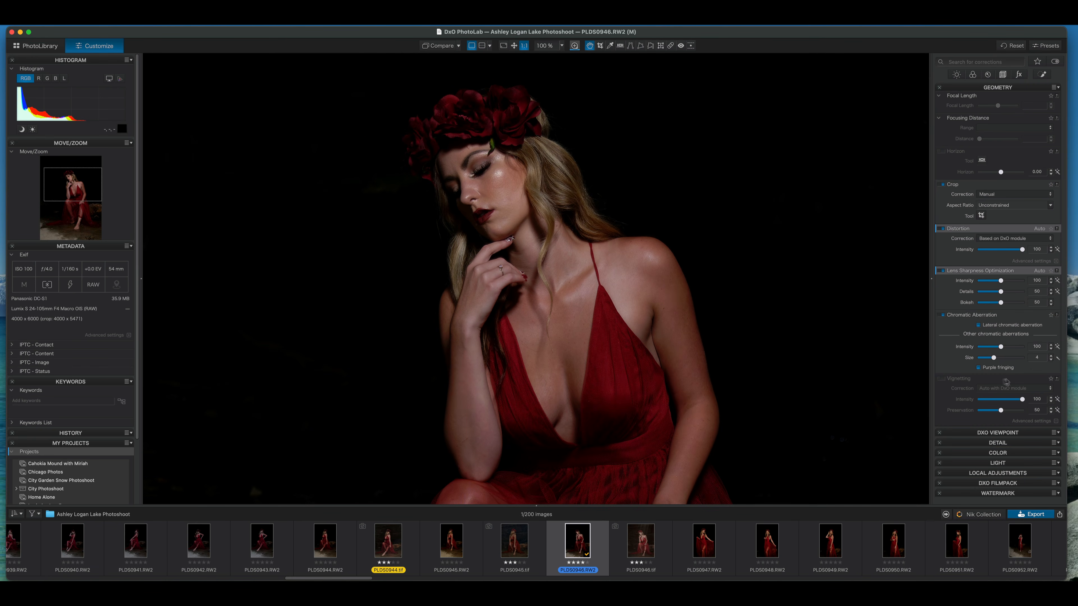
key("super+0")
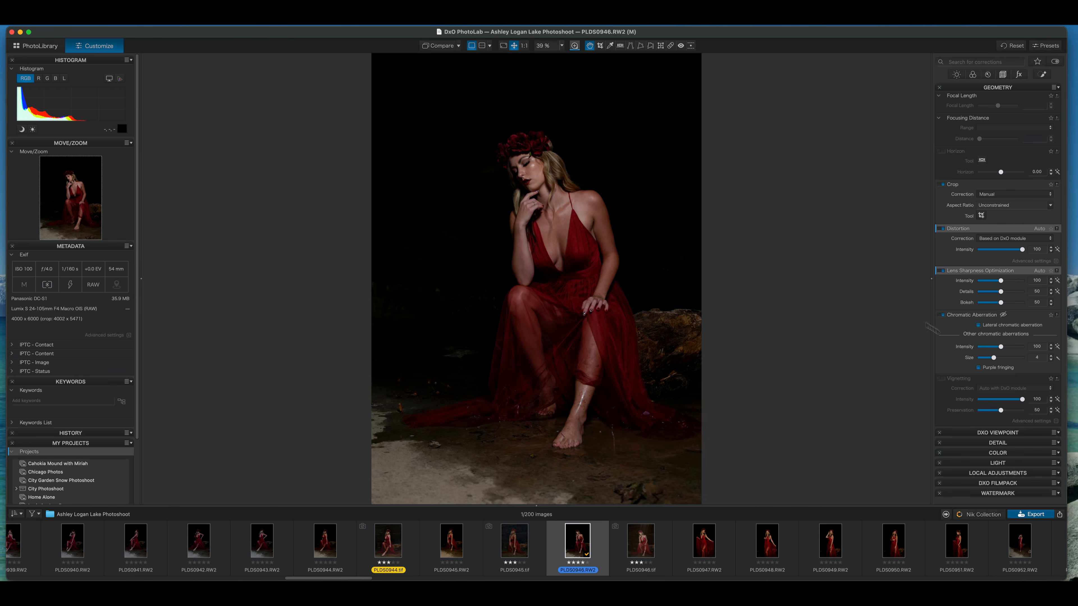
left_click(942, 378)
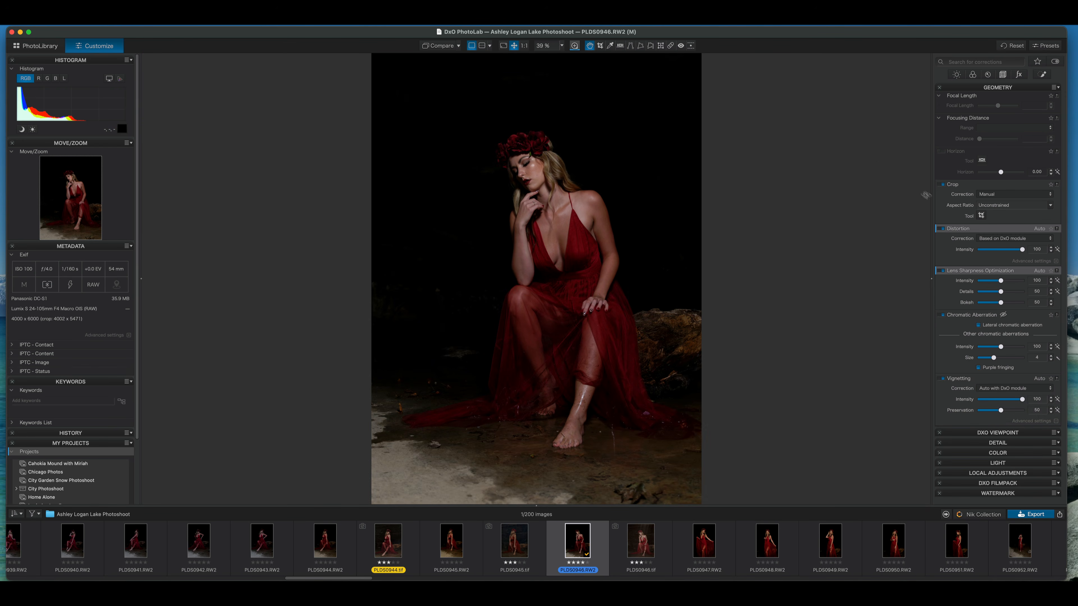
Inspect the model's face at 100% and apply DeepPRIME XD3 denoising in the Detail corrections.
left_click(997, 87)
left_click(1004, 108)
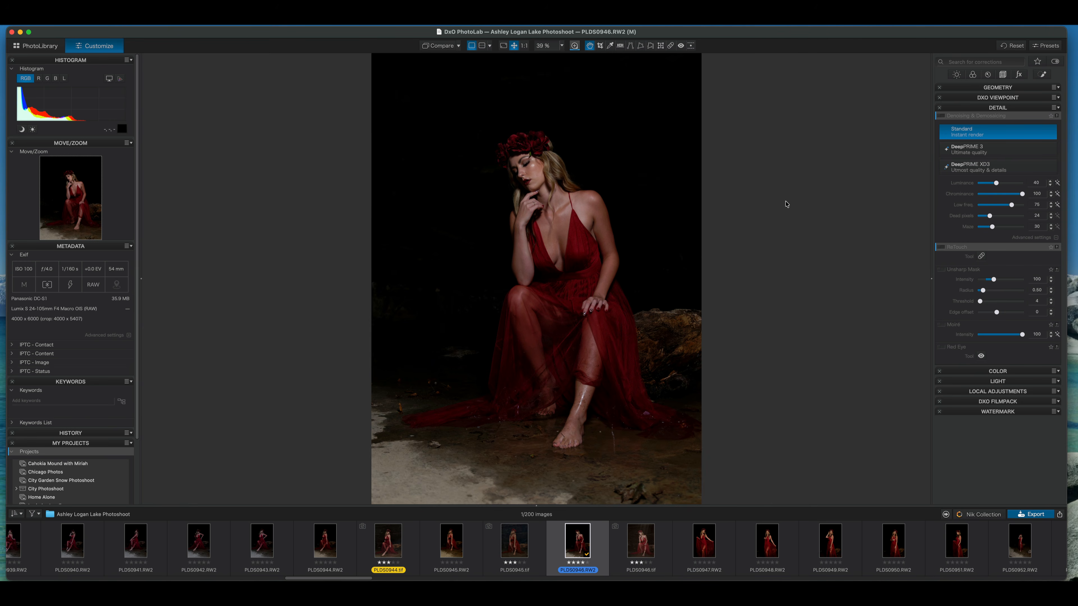
left_click(584, 168)
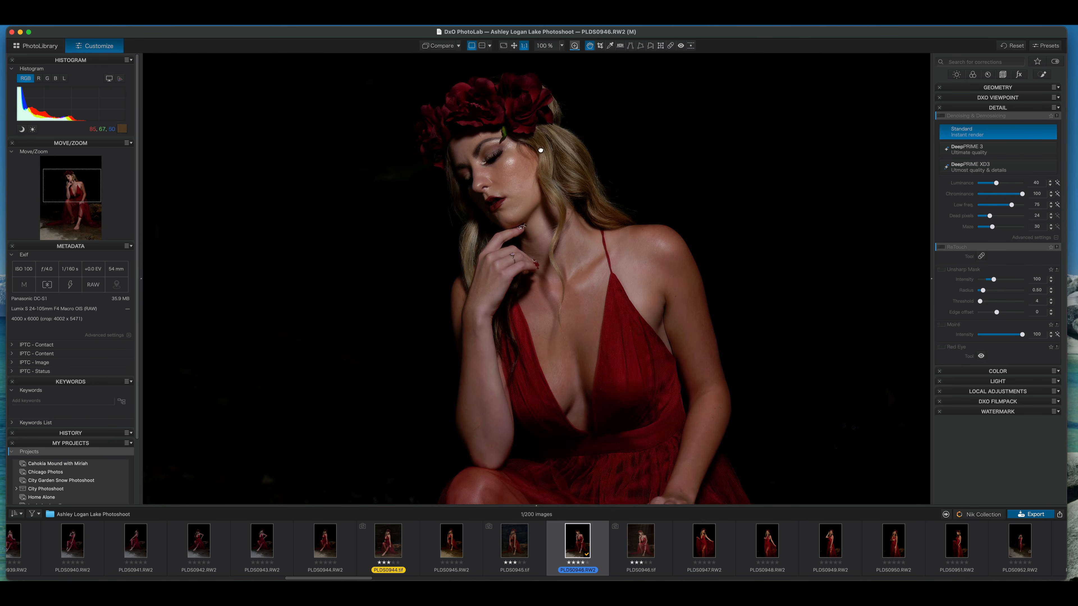
mouse_move(540, 149)
left_mouse_down()
mouse_move(560, 224)
mouse_move(526, 200)
mouse_move(533, 131)
left_mouse_up()
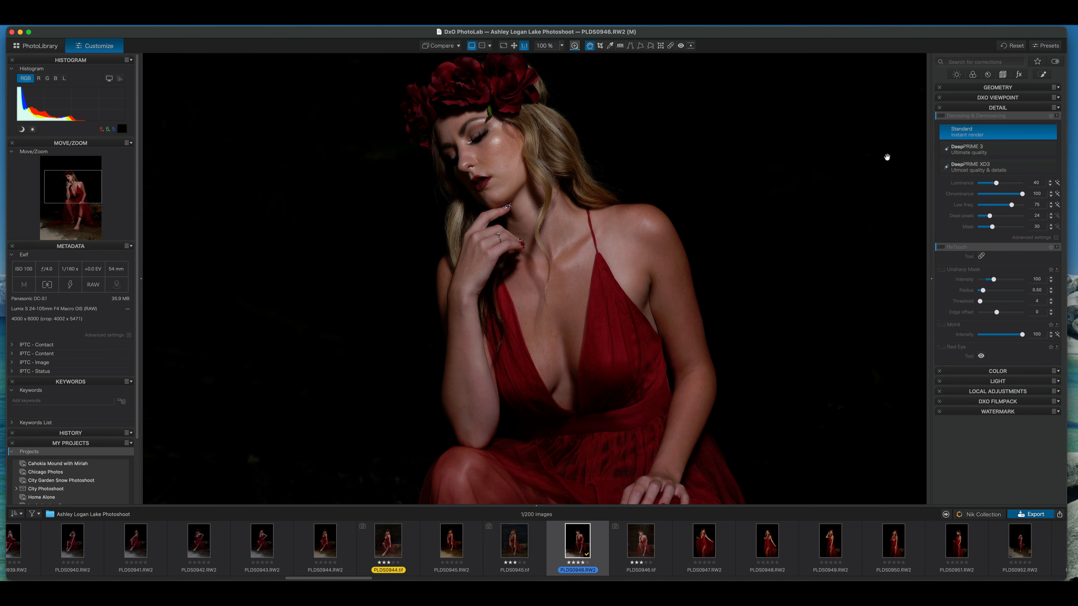
left_click(967, 169)
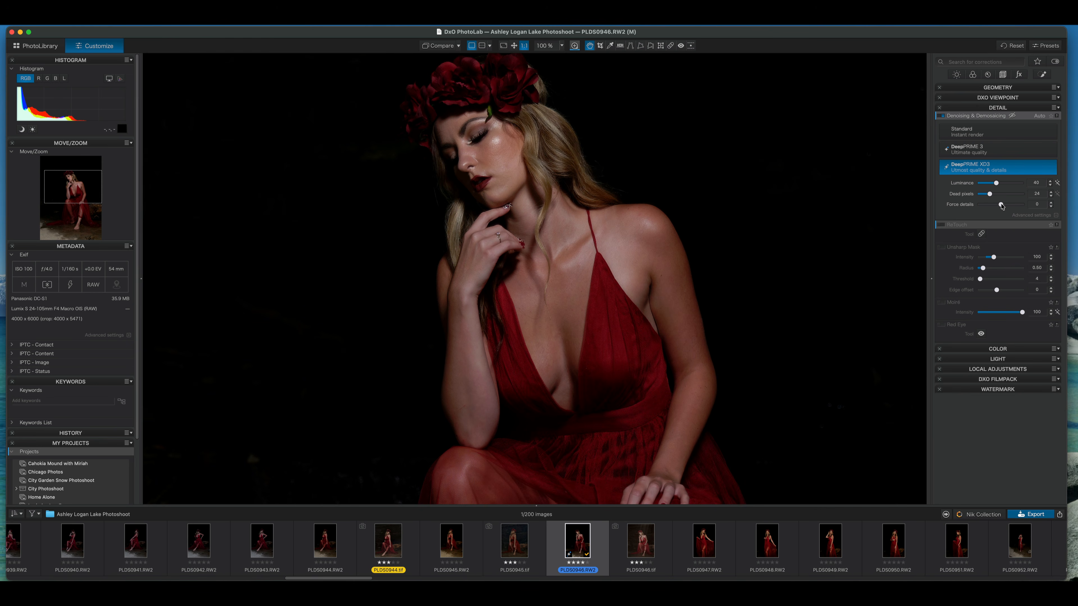
Set the denoising's Force details to 14 and Dead pixels to 28, and enable the Unsharp Mask and Moiré corrections.
left_click_drag(1001, 204, 1002, 205)
left_click_drag(992, 194, 993, 194)
left_click(941, 302)
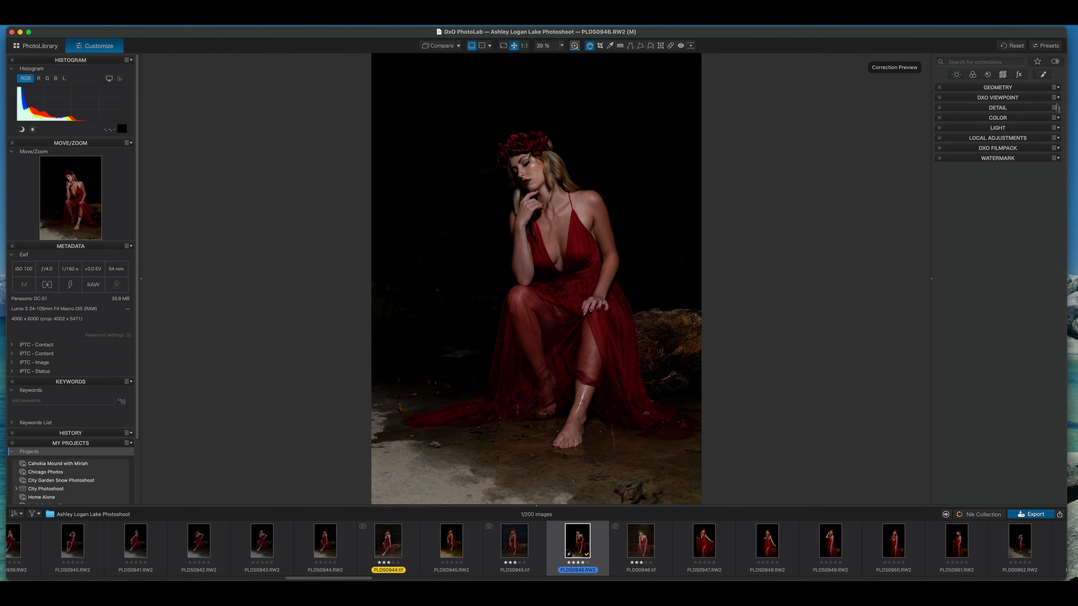
Compare the Classic (Legacy) and DxO Wide Gamut working color spaces on the photo, and leave it on DxO Wide Gamut.
left_click(1005, 121)
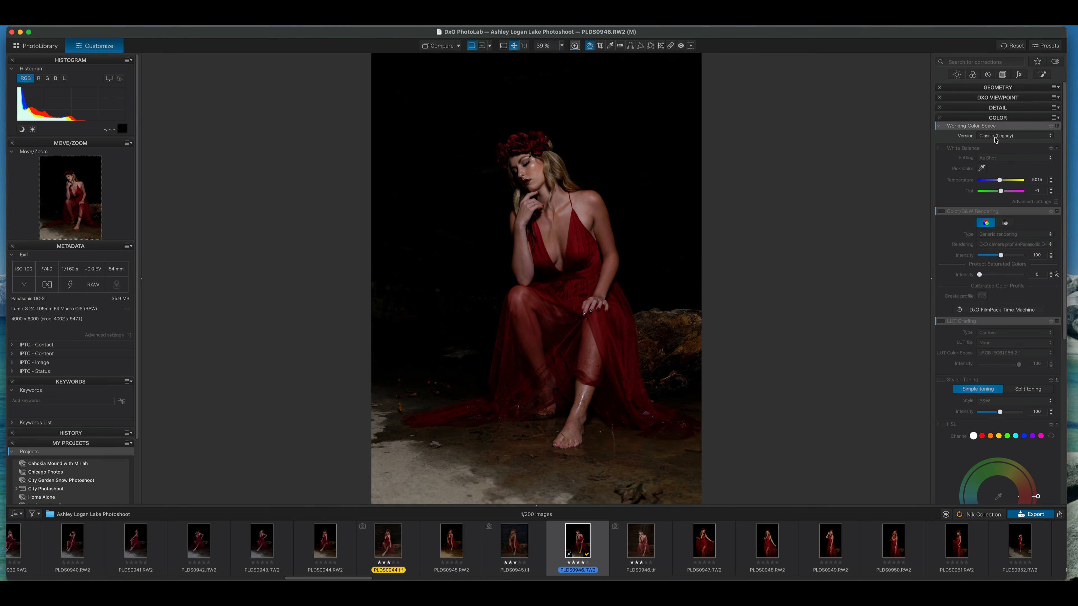
left_click(1041, 137)
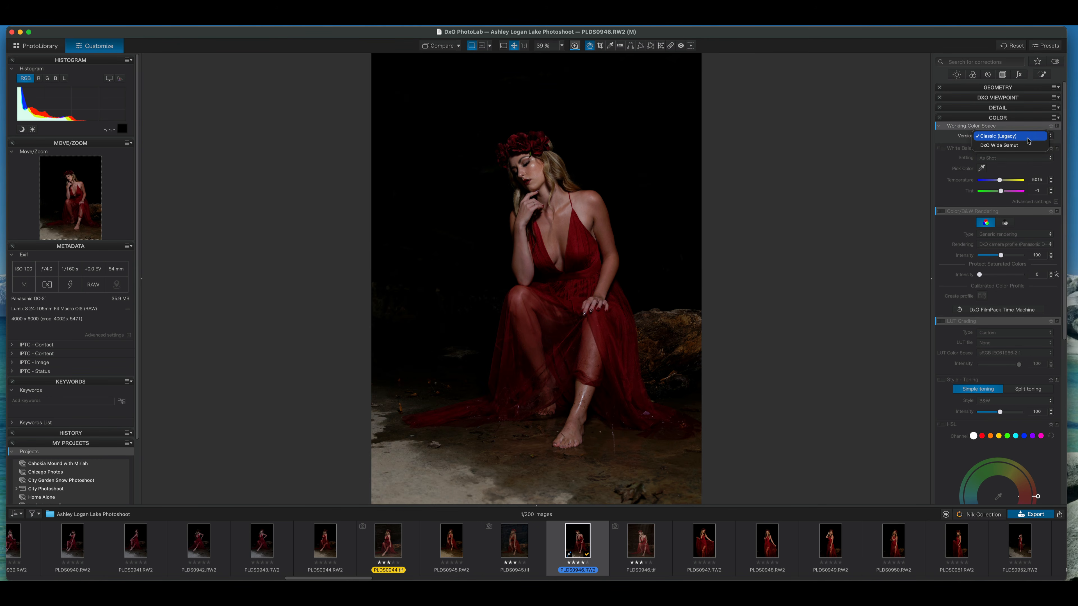
left_click(1022, 146)
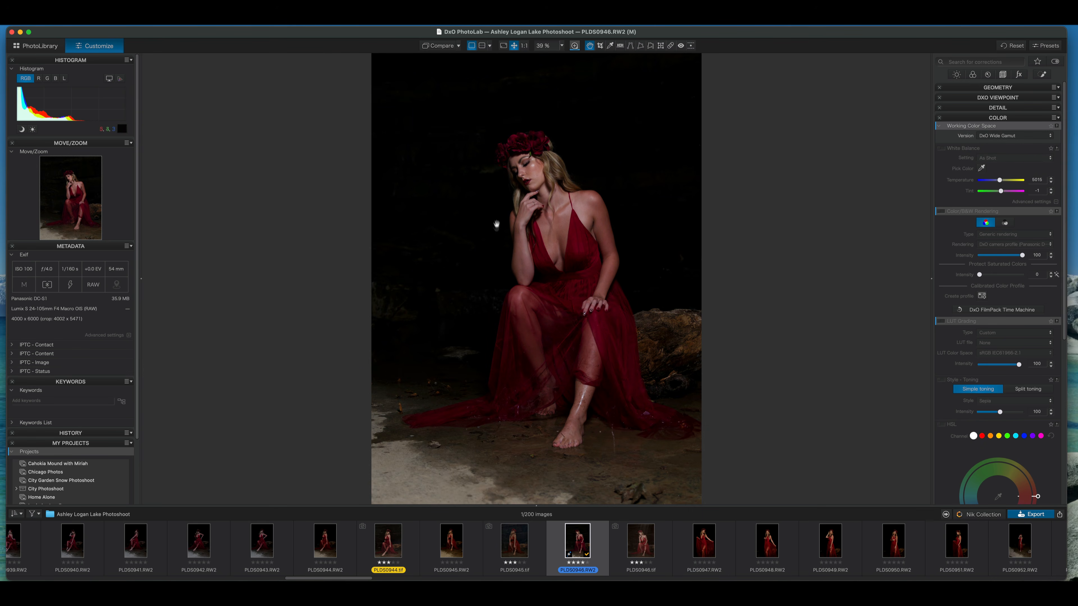
left_click(1019, 136)
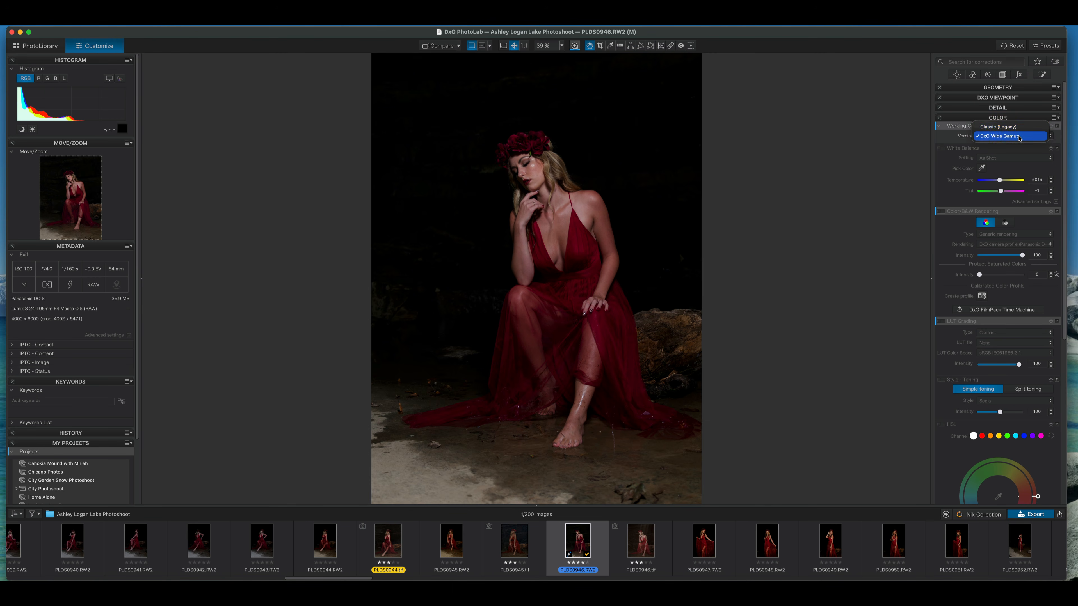
left_click(1017, 126)
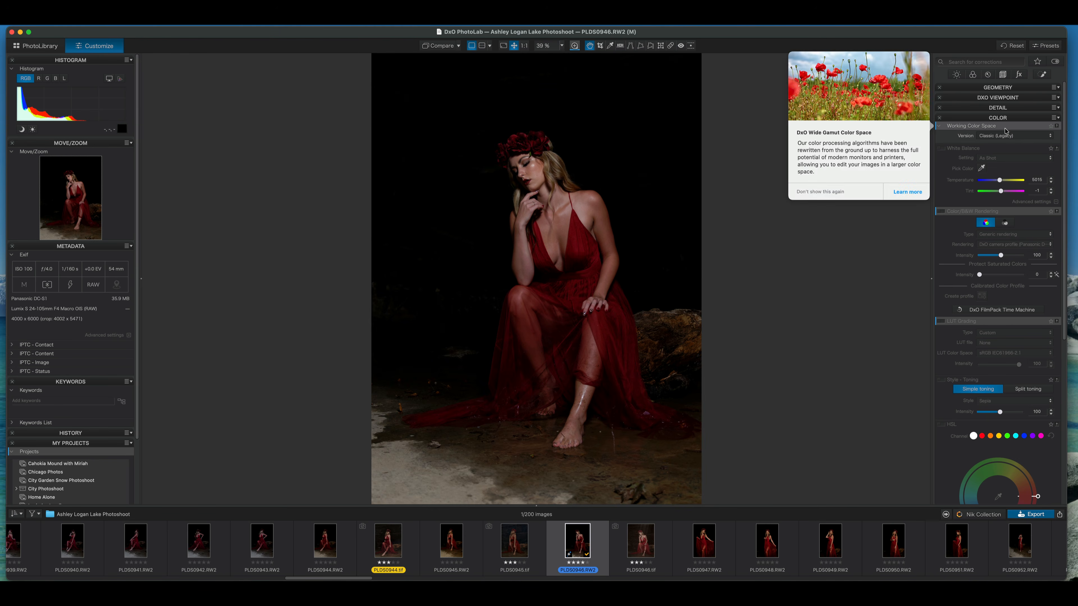
left_click(1012, 136)
left_click(1007, 146)
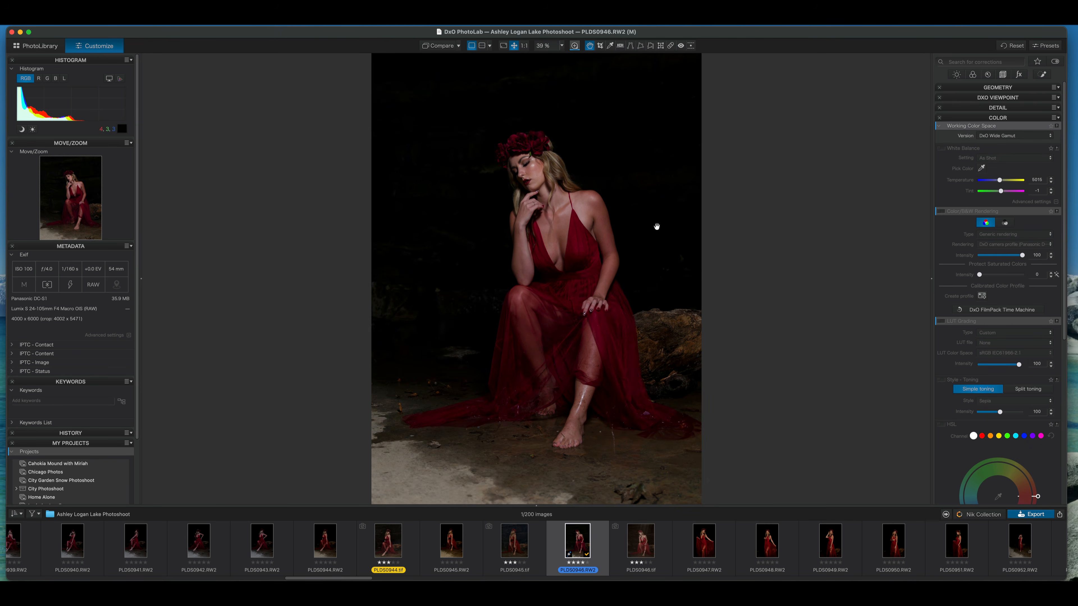
left_click(999, 118)
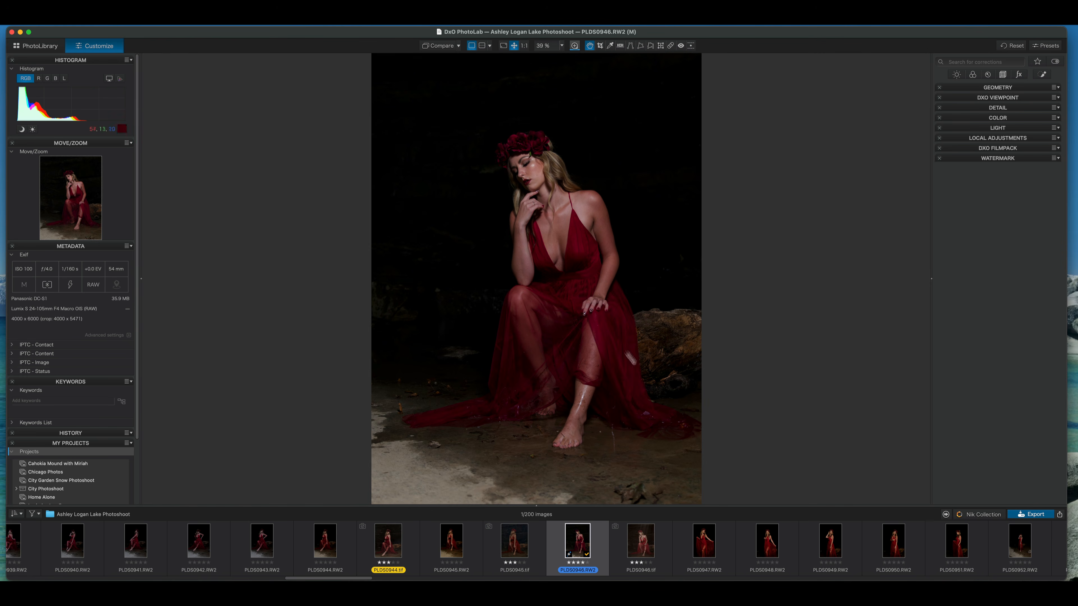
Review the Geometry and Detail corrections applied to the raw photo.
left_click(1007, 88)
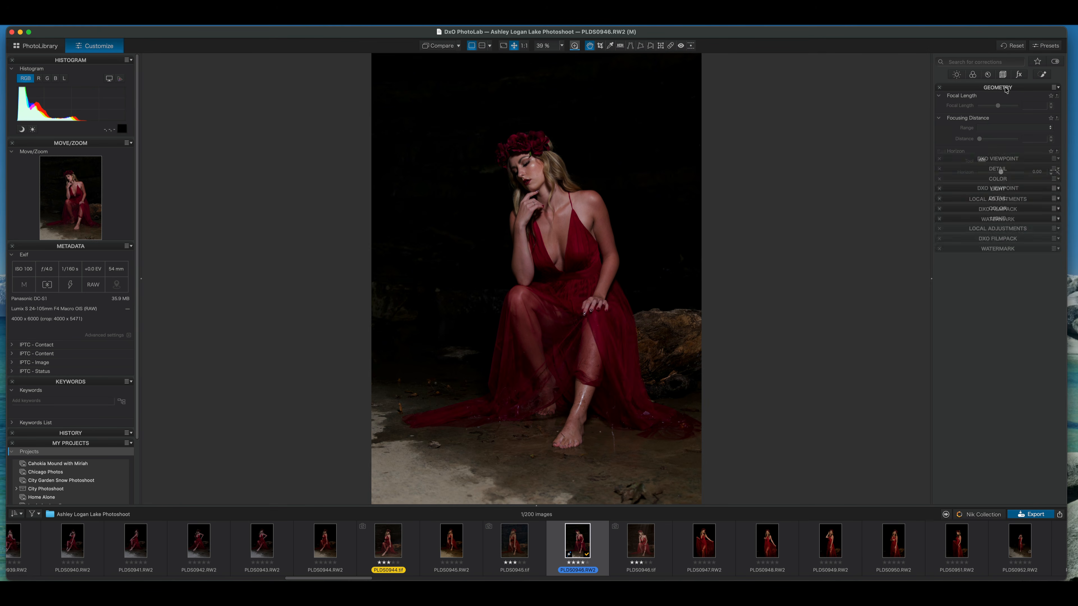
left_click(1005, 89)
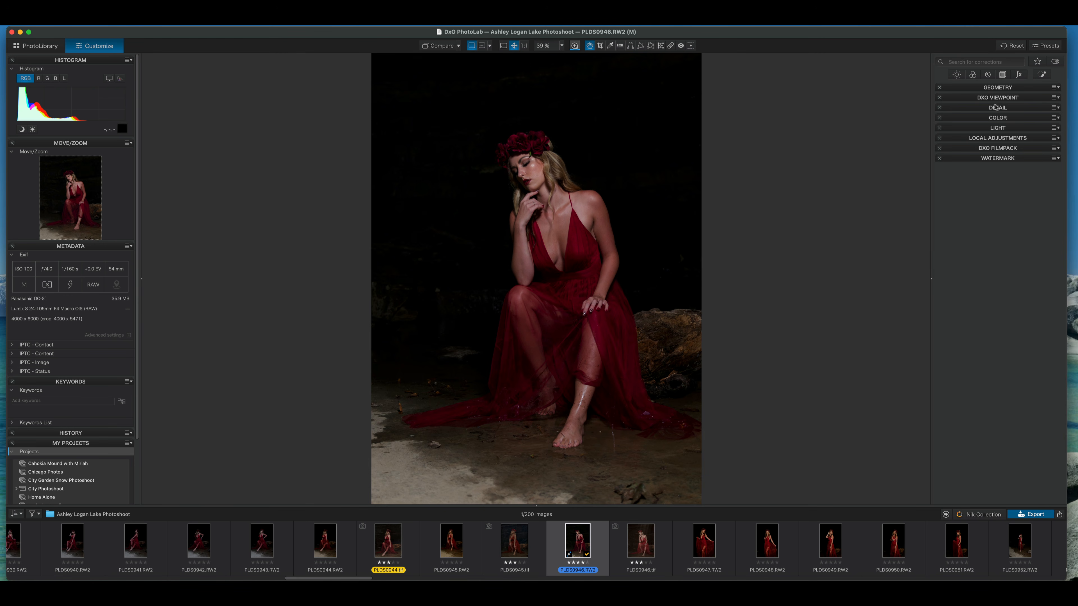
left_click(1004, 108)
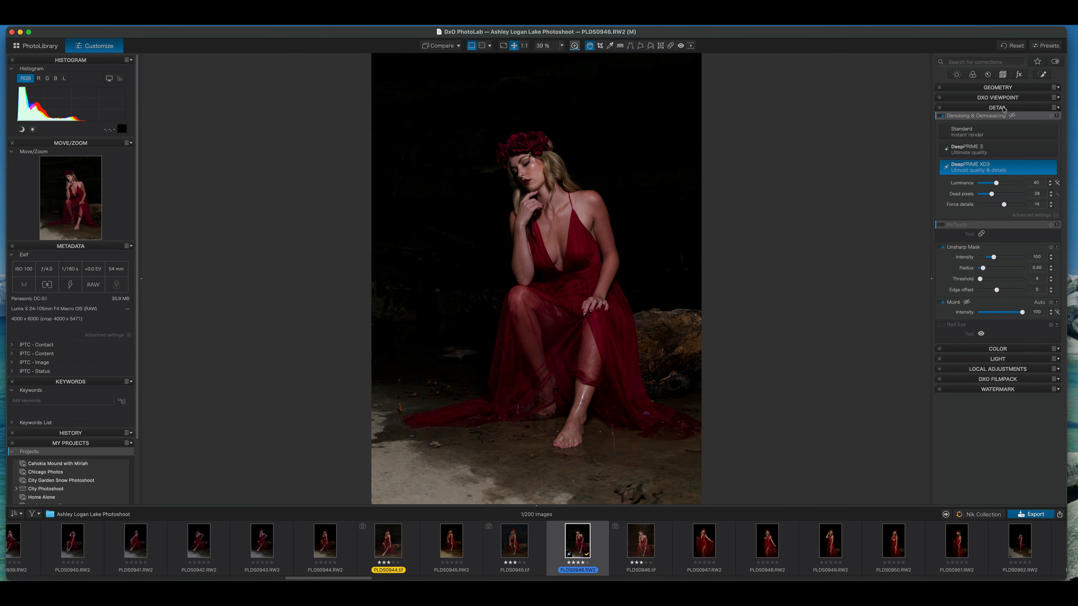
left_click(980, 108)
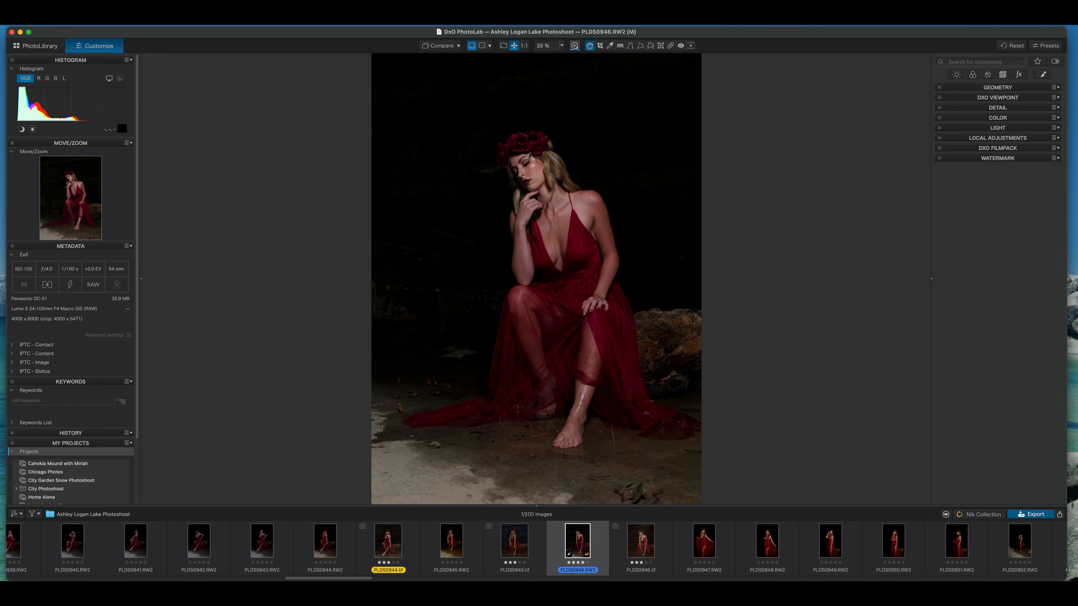
Export the photo to disk as a DNG with high-fidelity compression and the suffix _DxO in the original image folder.
left_click(1060, 515)
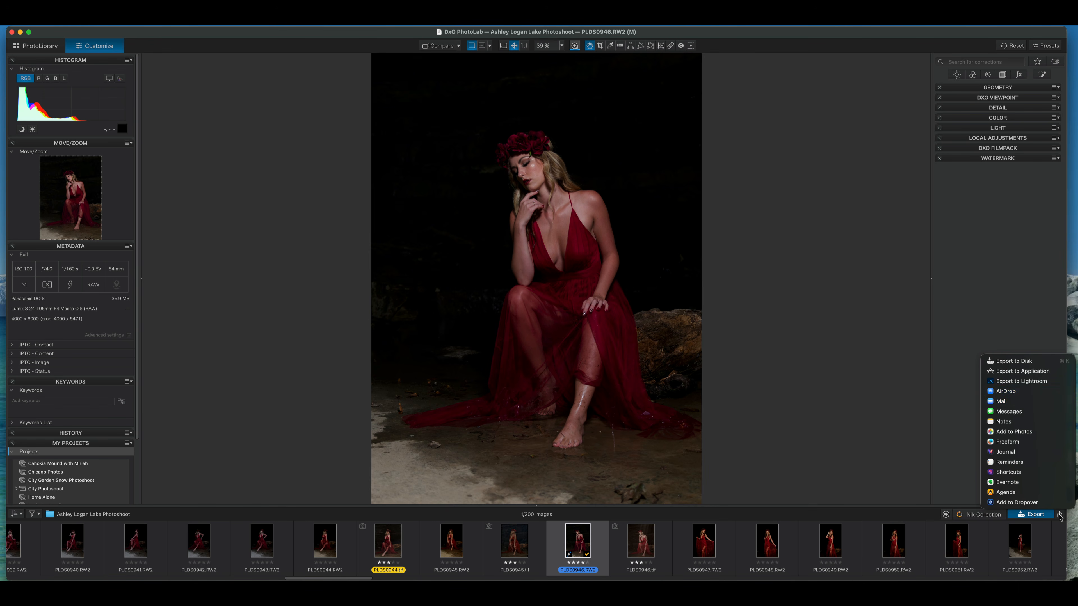
left_click(1028, 361)
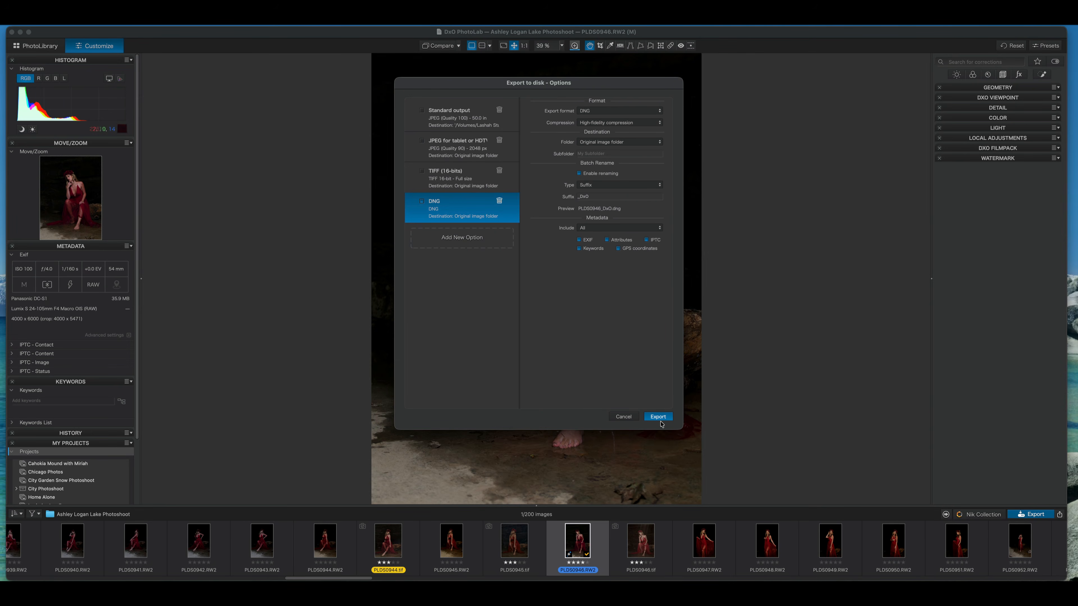
left_click(658, 416)
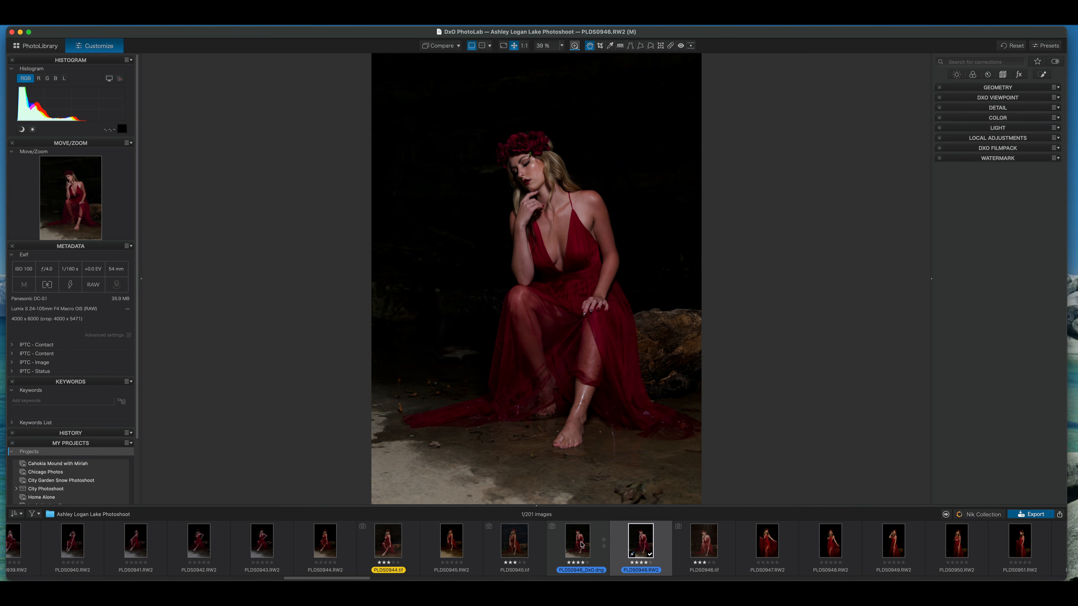
Compare the exported PLDS0946_DxO.dng with the original PLDS0946.RW2 in the viewer.
left_click(580, 544)
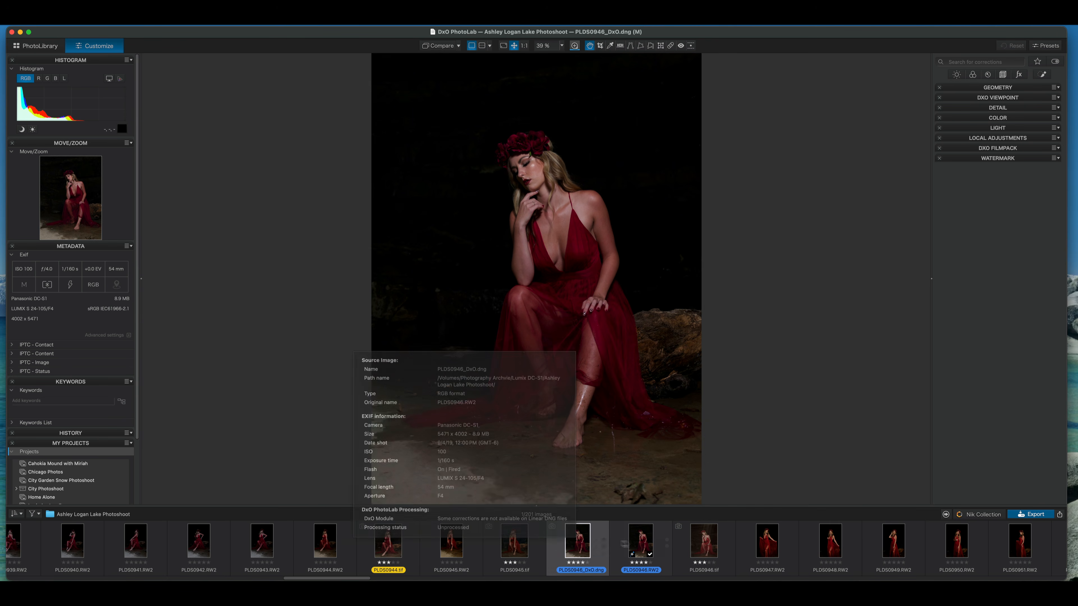
left_click(644, 545)
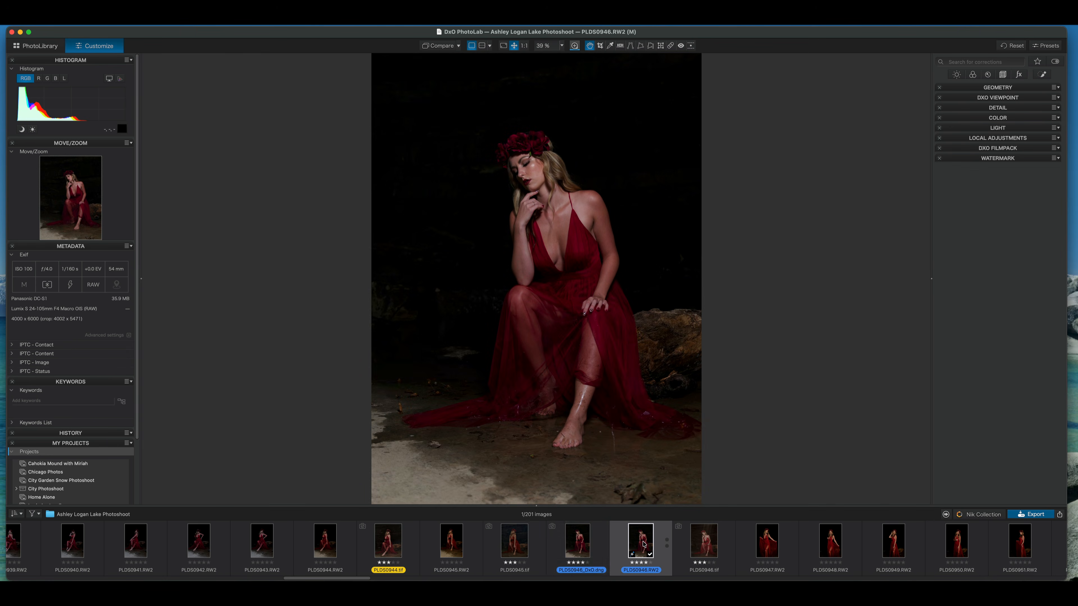
left_click(581, 546)
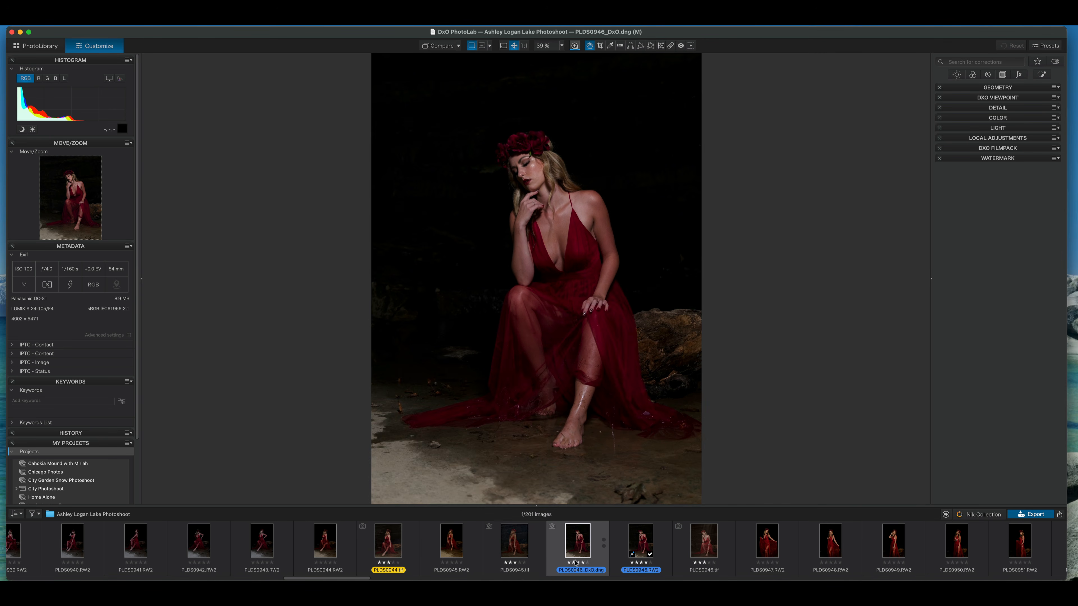
Reveal the exported DNG in Finder, compare its file size with PLDS0946.RW2, and close the Finder window.
right_click(579, 546)
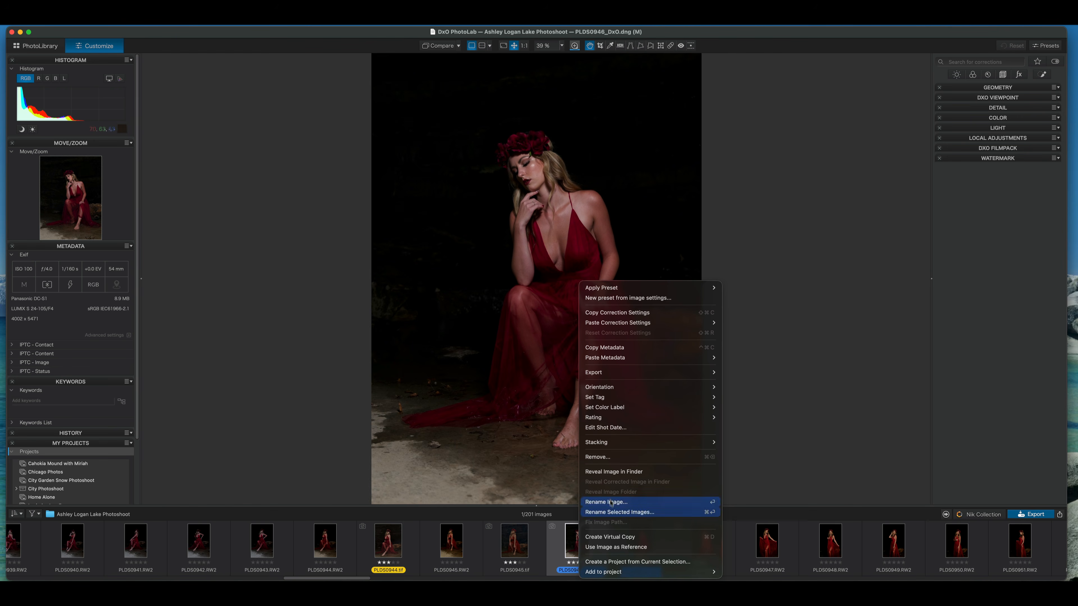
left_click(613, 473)
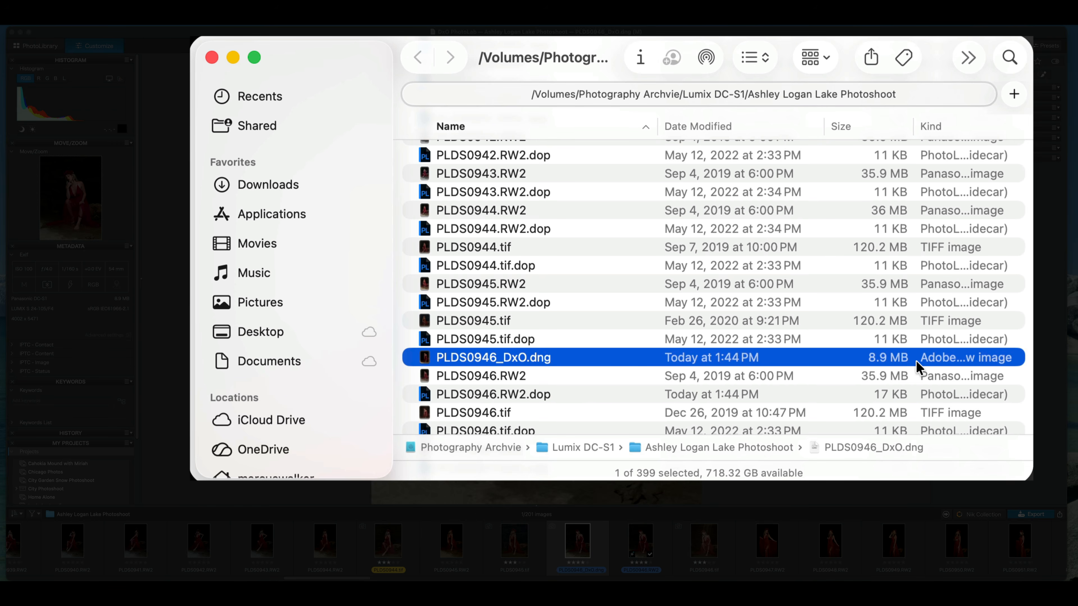
left_click(567, 377)
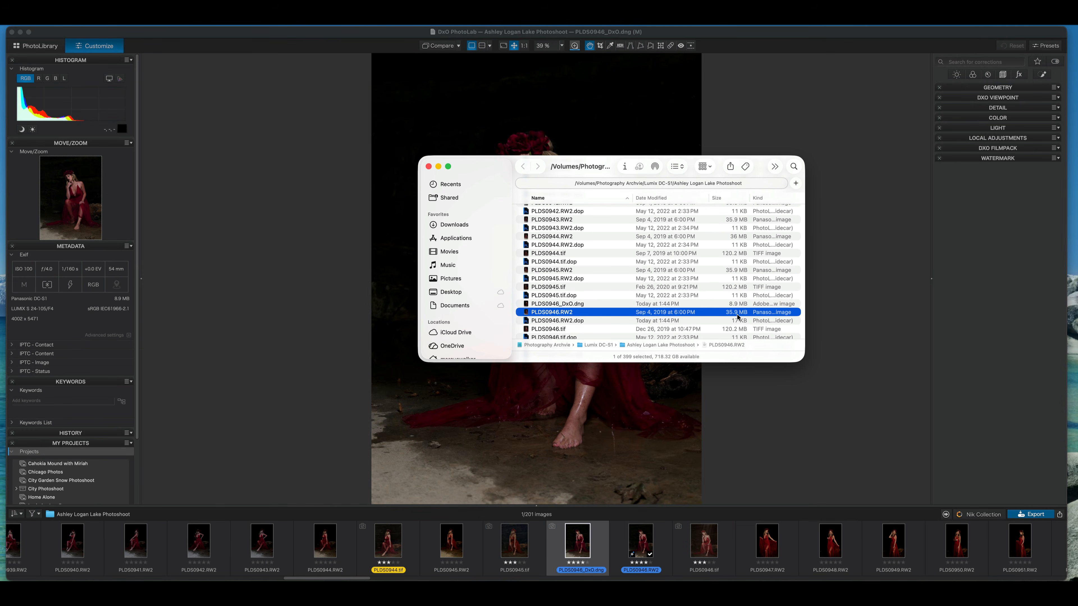
left_click(689, 305)
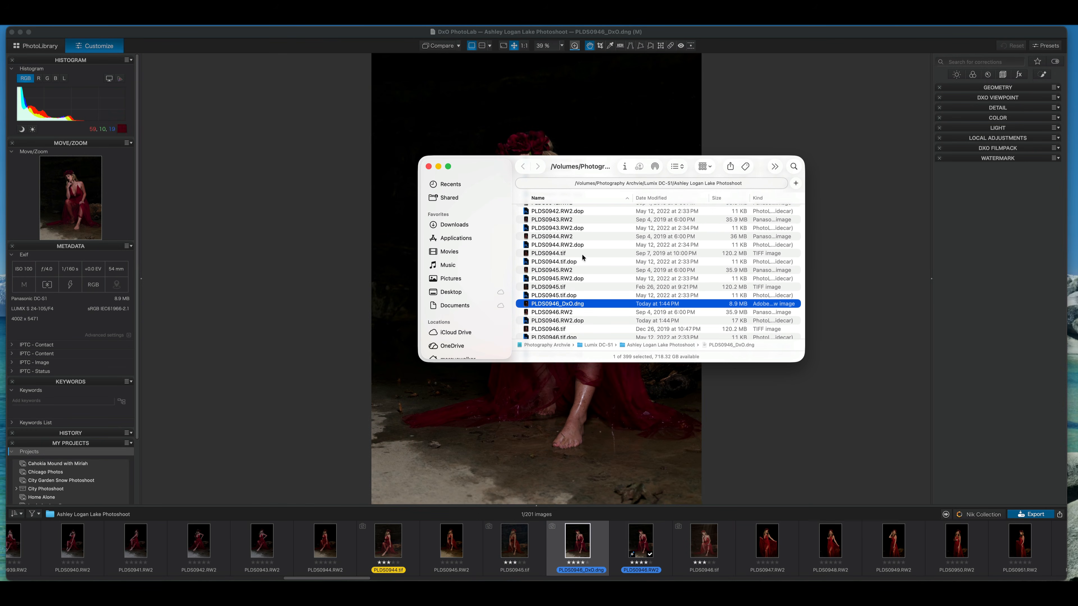
left_click(429, 166)
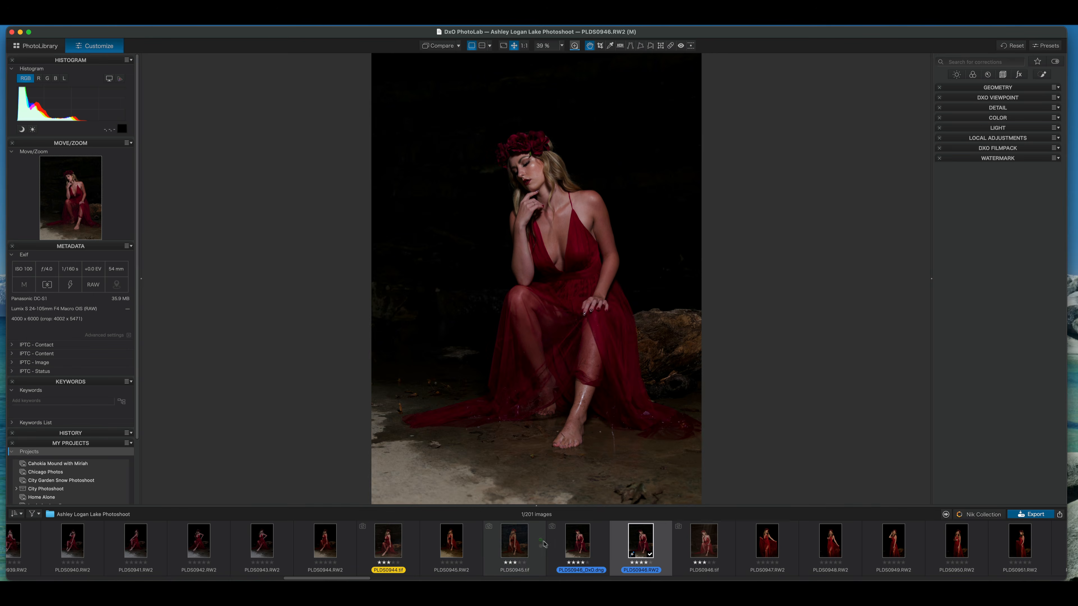
Examine which Geometry corrections are available for PLDS0946_DxO.dng, briefly trying the Distortion correction and leaving it off.
left_click(577, 540)
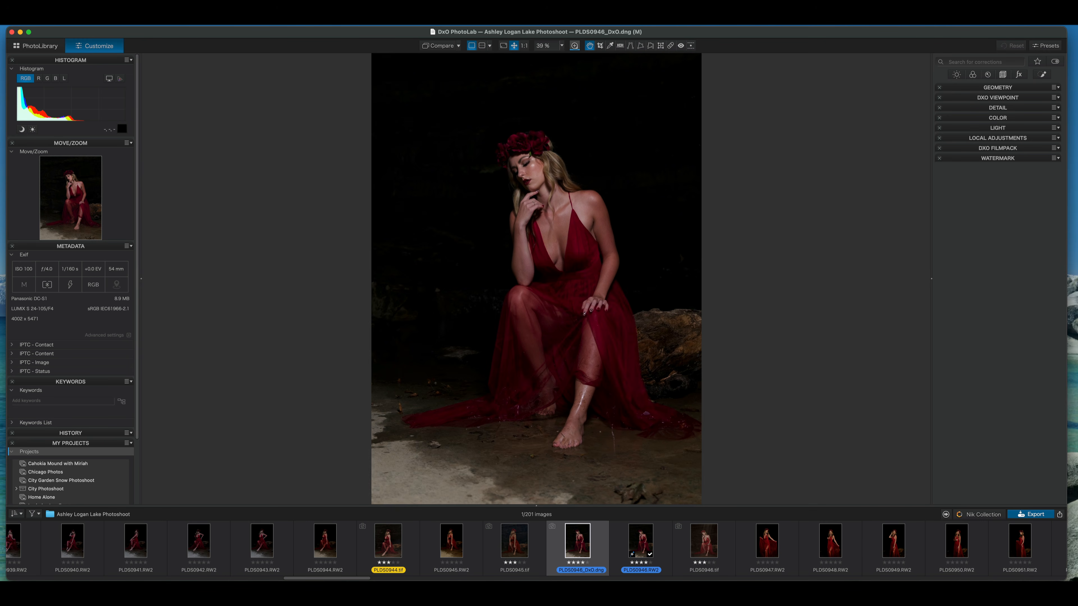
left_click(998, 87)
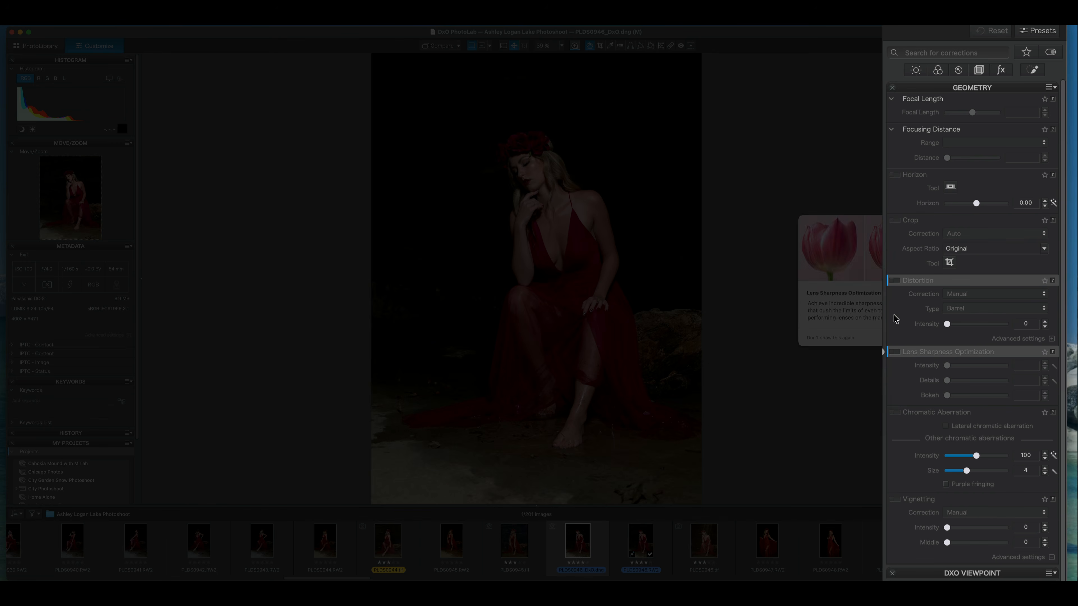
left_click(894, 281)
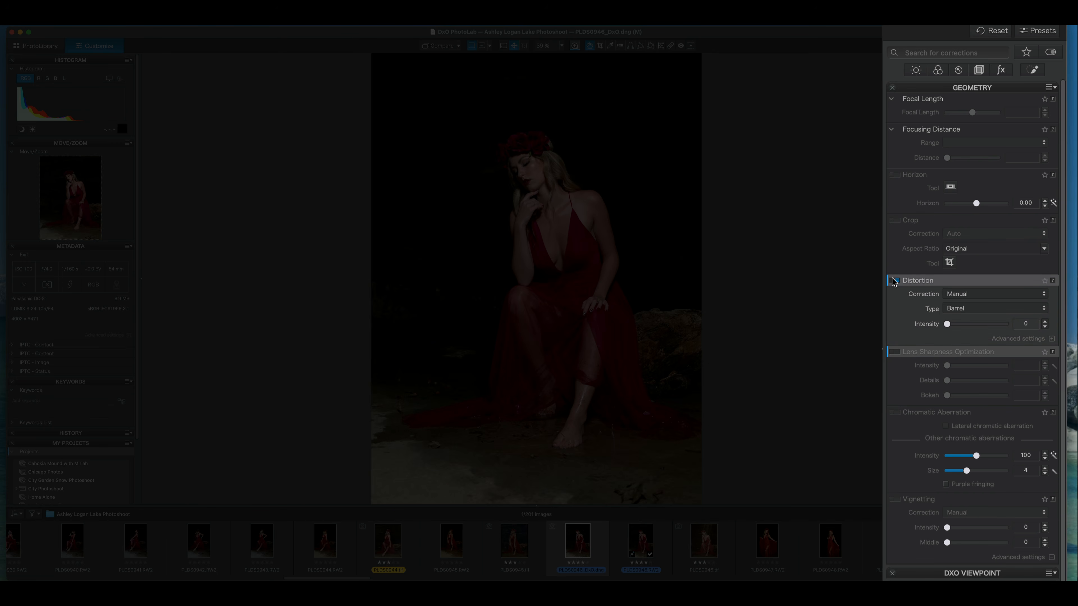
left_click(895, 281)
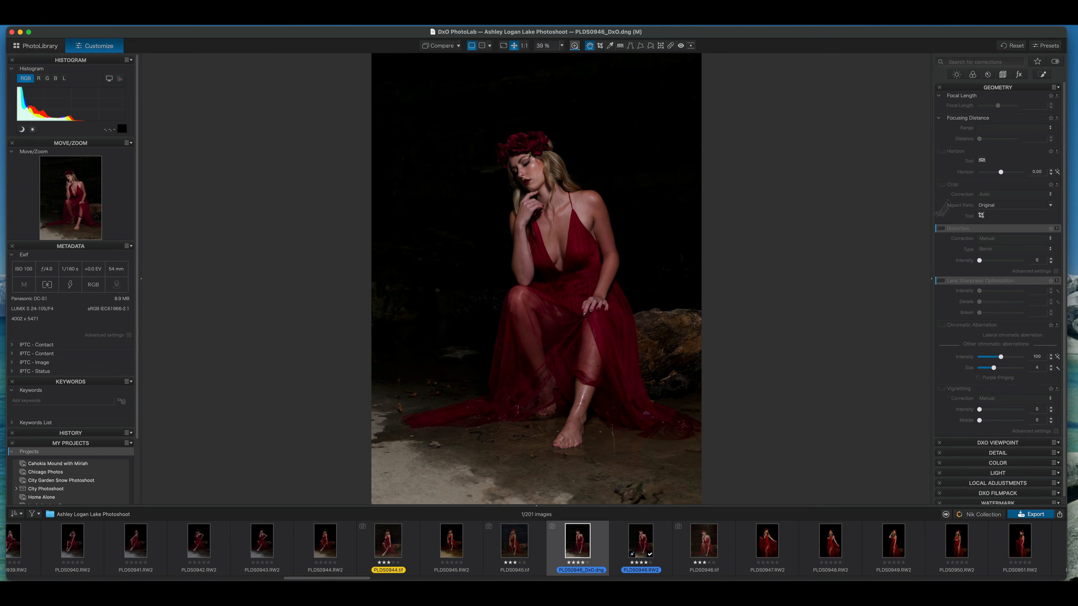
left_click(1011, 87)
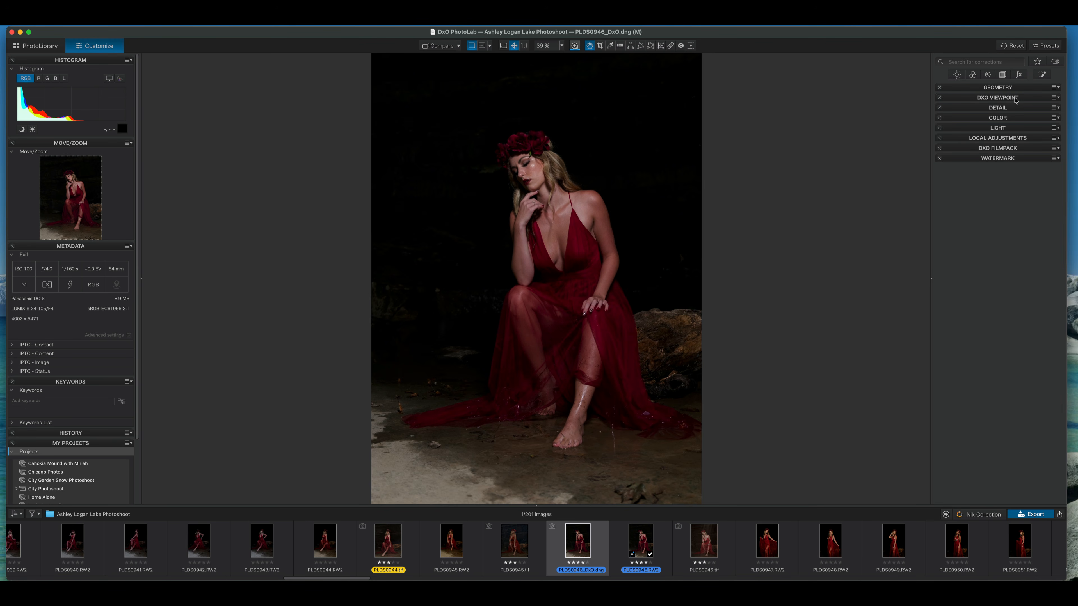
Enable Standard Denoising & Demosaicing and the Unsharp Mask on the DNG in the Detail corrections.
left_click(998, 109)
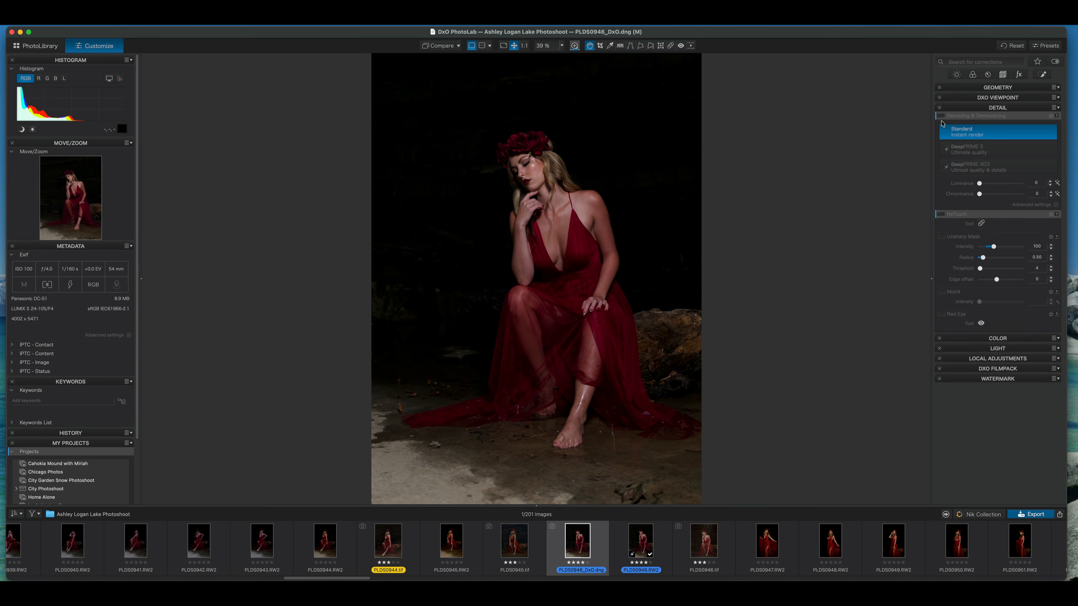
left_click(942, 116)
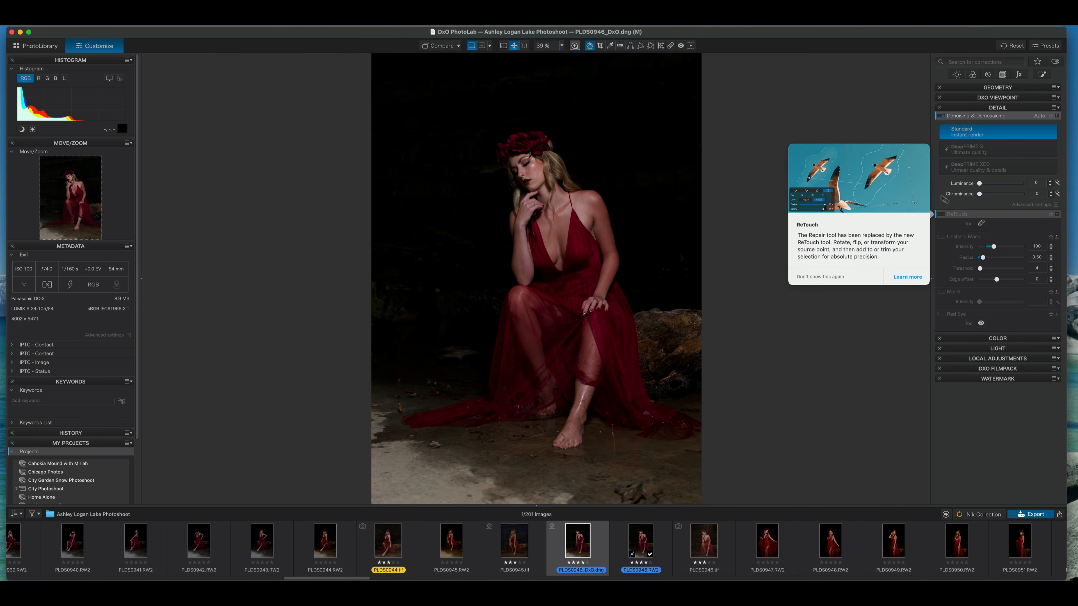
left_click(942, 237)
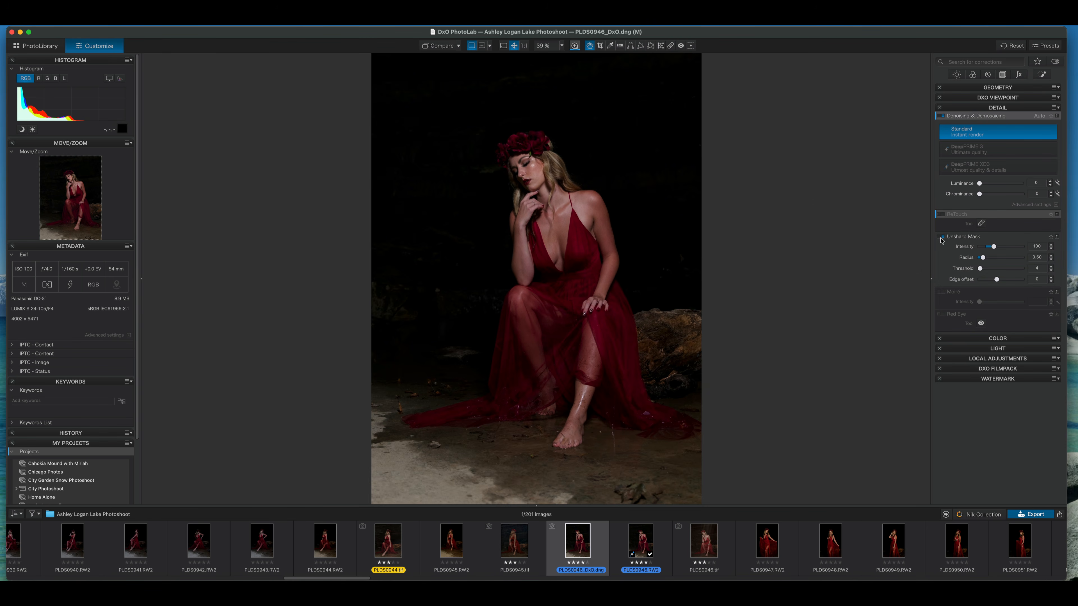
Try the Moiré correction on the DNG, leave it off, switch off the Unsharp Mask, and collapse the Detail corrections.
left_click(942, 293)
left_click(942, 293)
left_click(943, 238)
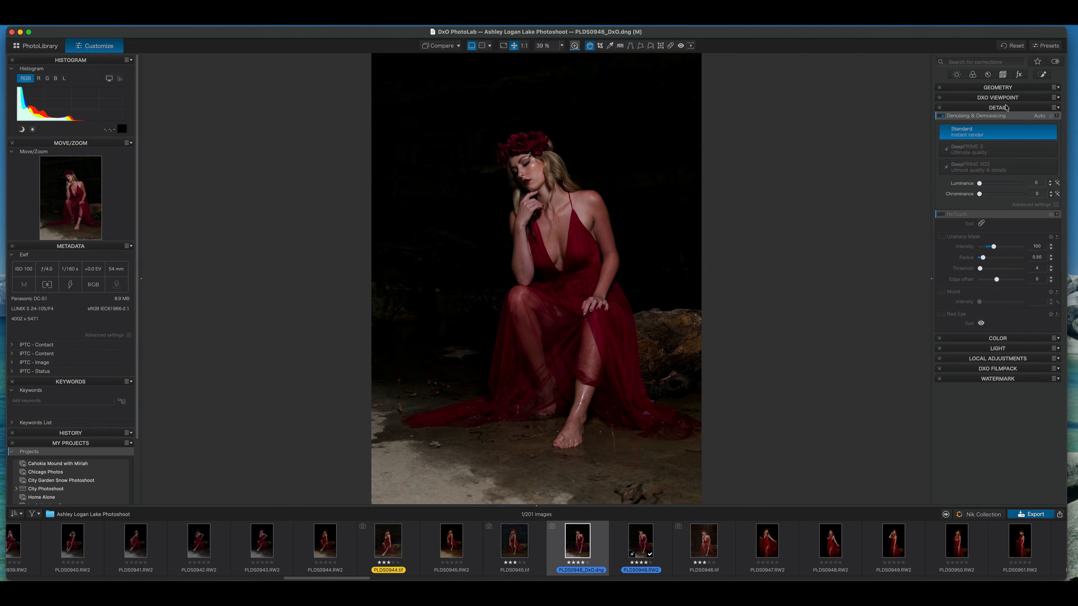
left_click(995, 108)
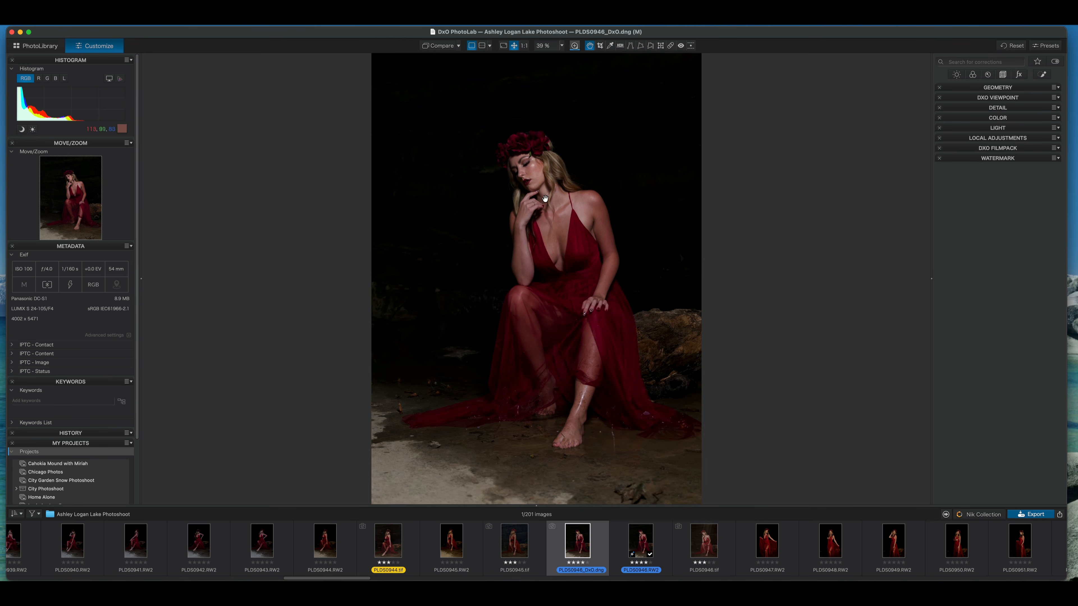
Enable White Balance in the Color corrections and warm the DNG's color temperature to about 5300.
left_click(1020, 117)
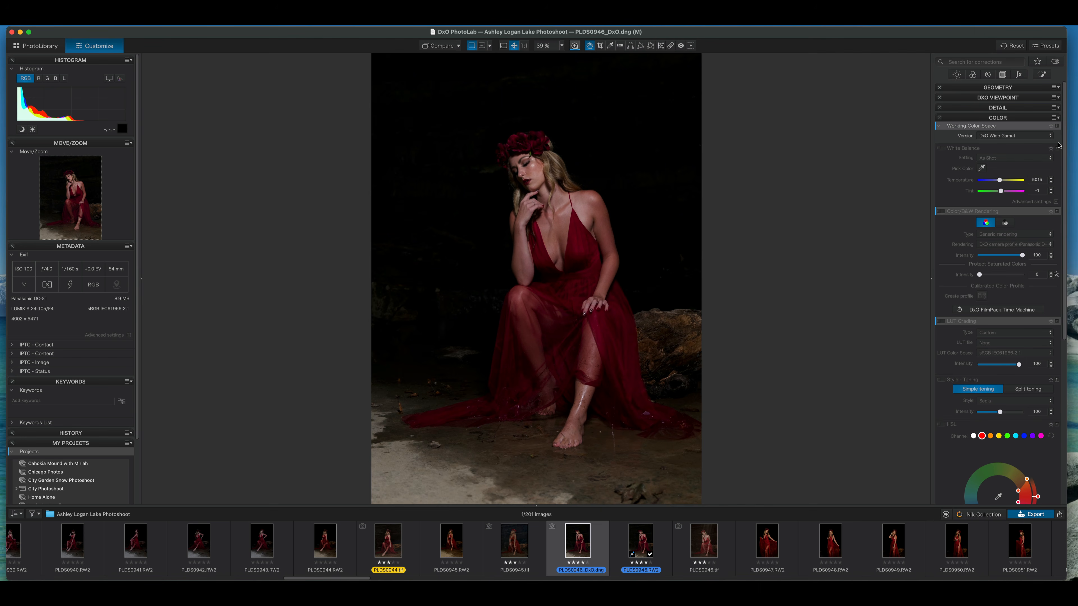
left_click(942, 148)
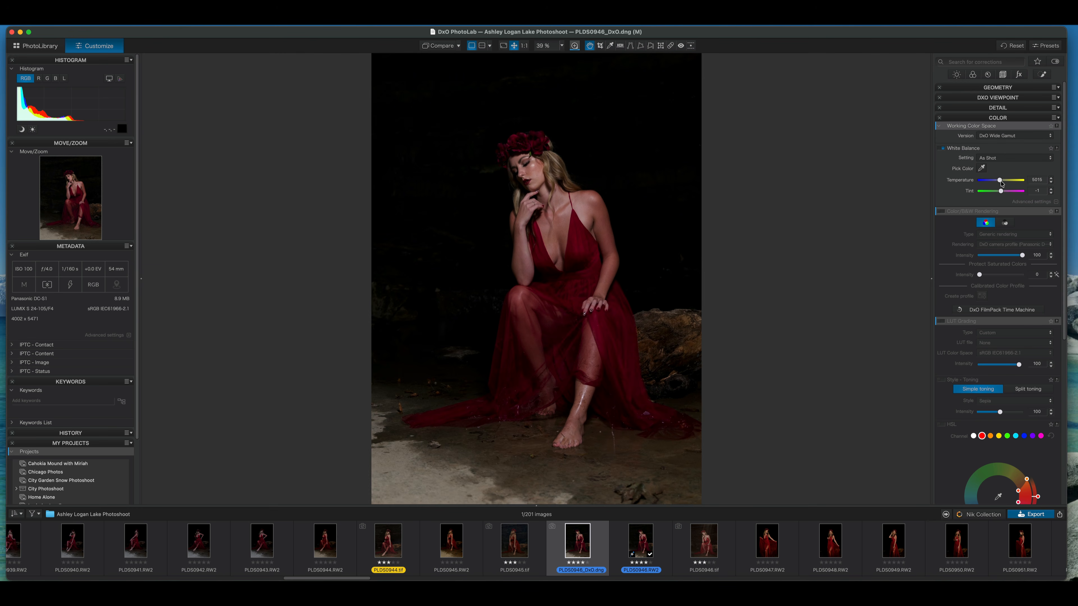
left_click_drag(1002, 183, 1003, 184)
Enable Color/B&W Rendering with the Color Negative Film type, Fuji Superia HG 1600 rendering, and Protect Saturated Colors intensity of 21.
left_click(940, 212)
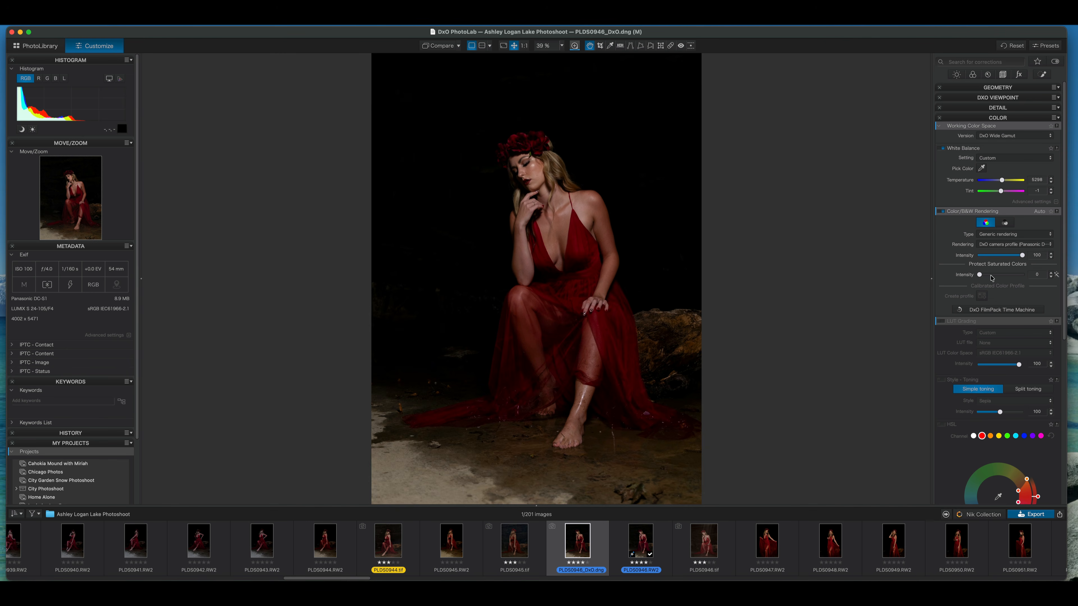
left_click(1042, 235)
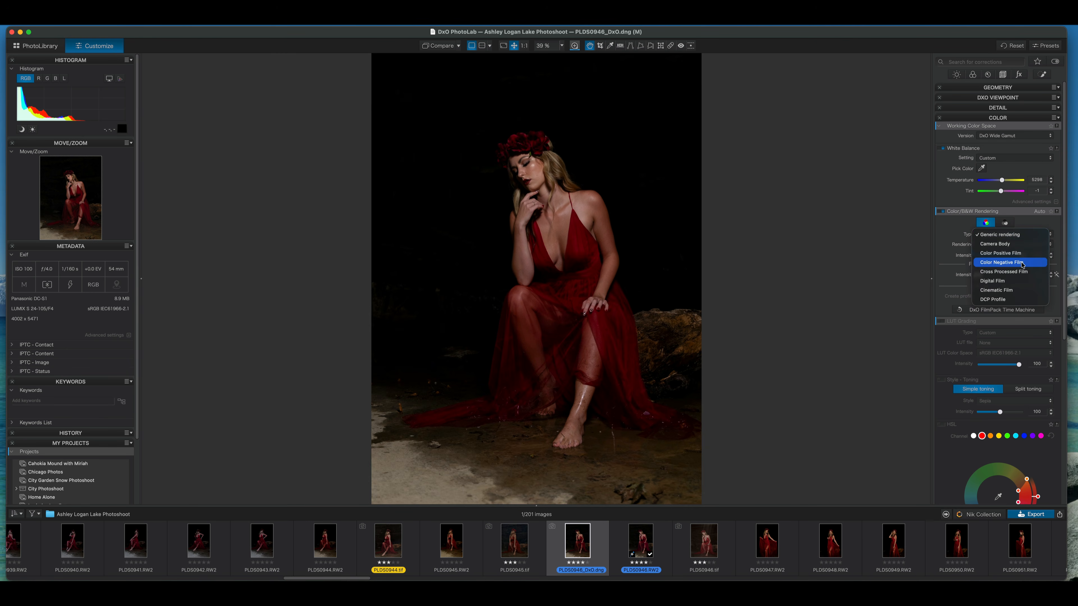
left_click(1029, 262)
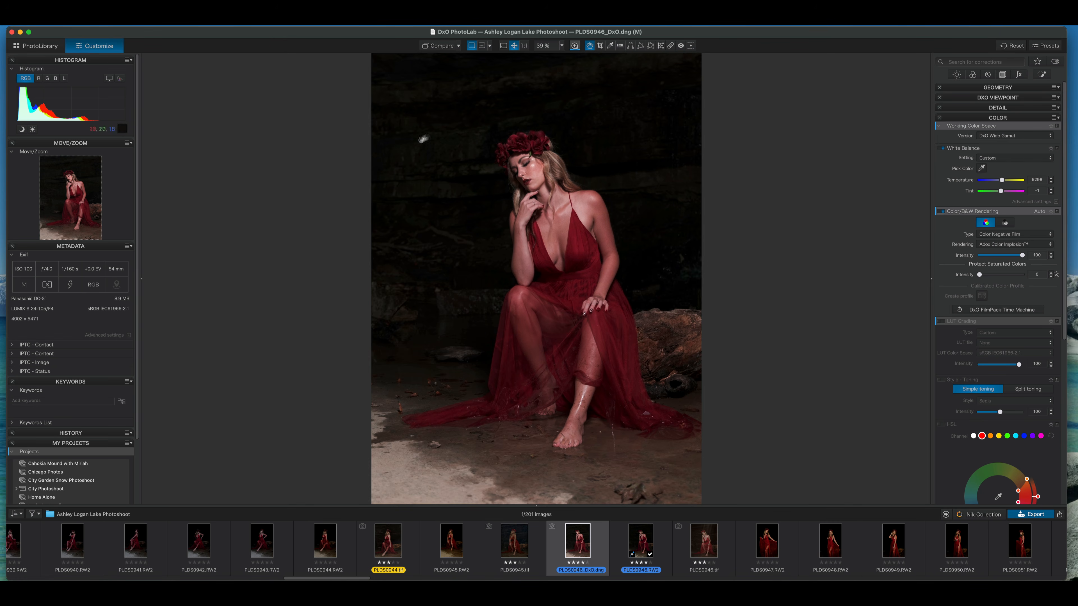
left_click(1041, 245)
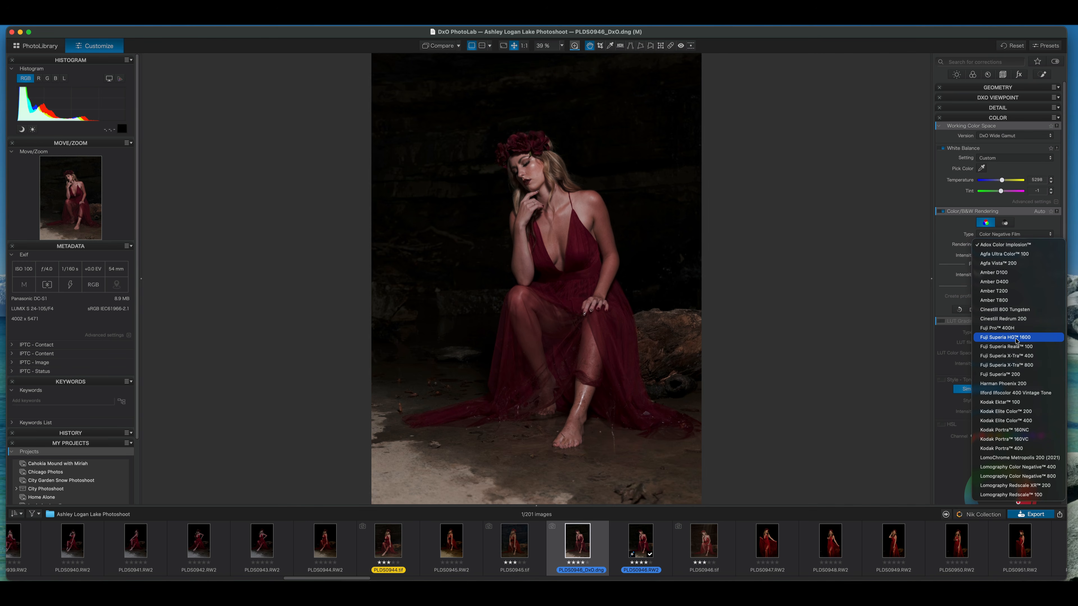
left_click(1017, 338)
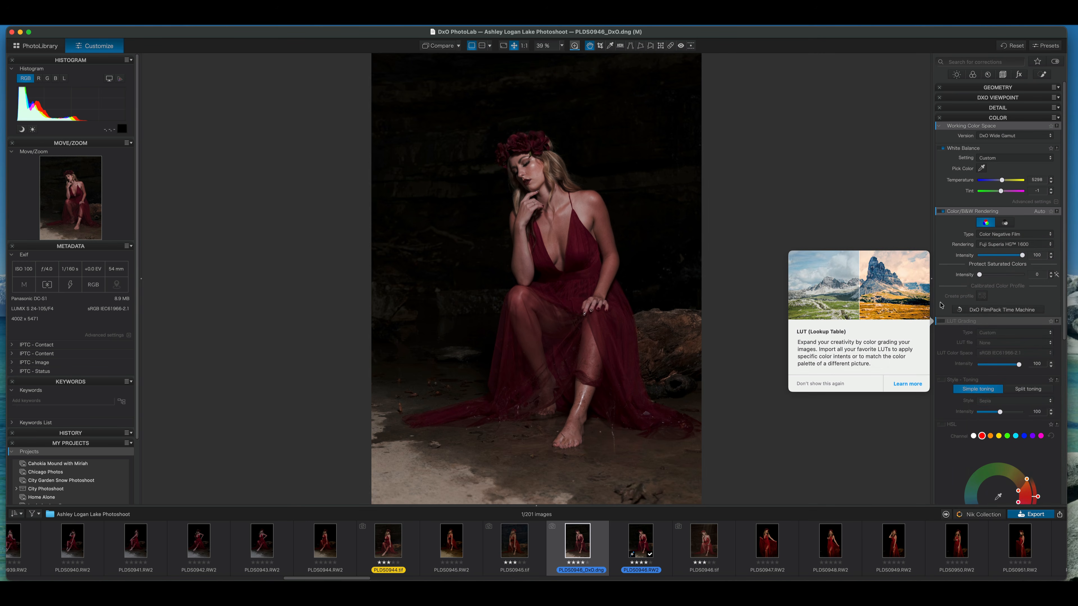
left_click(982, 278)
left_click_drag(979, 275, 988, 275)
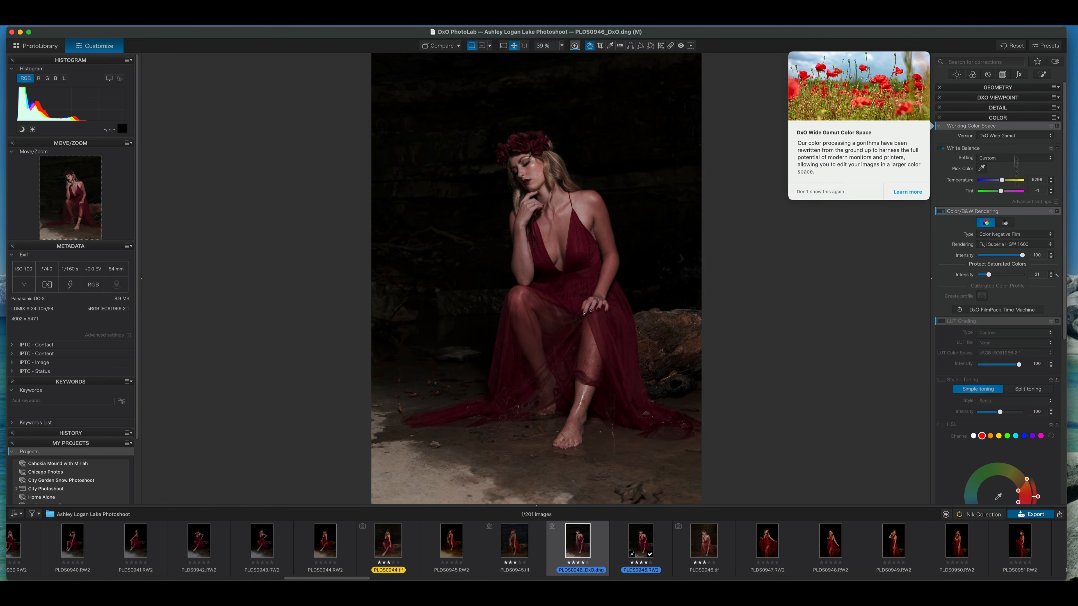
Enable HSL and set the red channel's center hue by sampling the dress with the Hue Picker.
scroll(1022, 258, "down", 4)
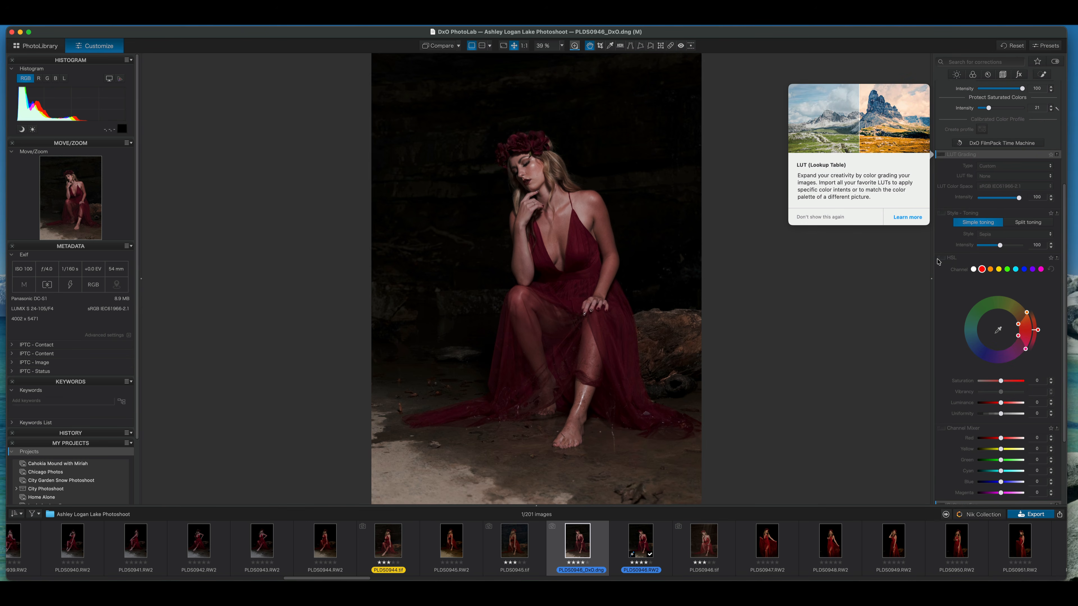
left_click(942, 258)
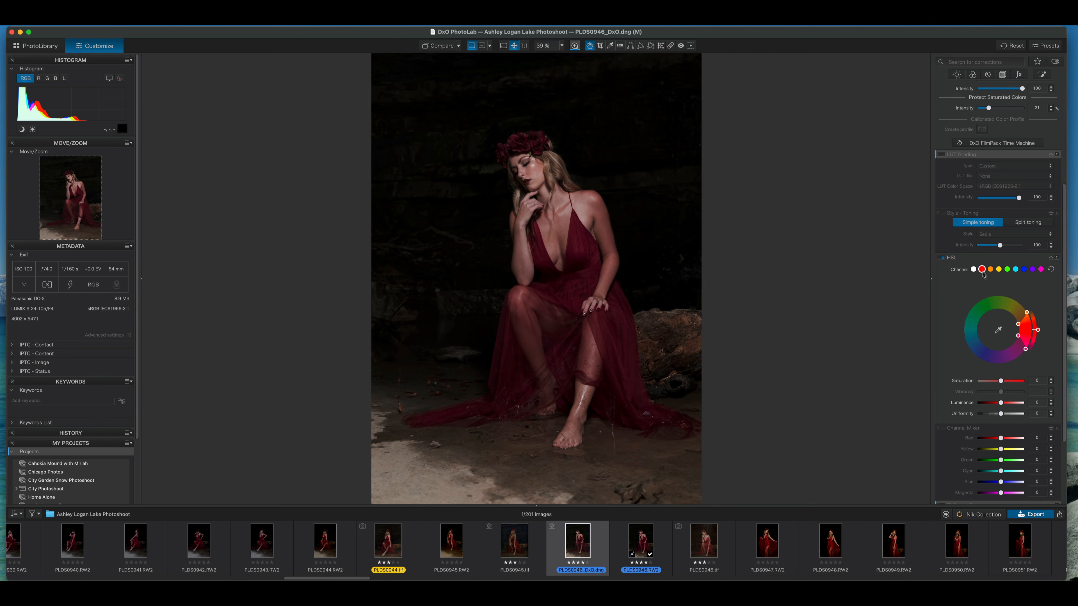
left_click(999, 331)
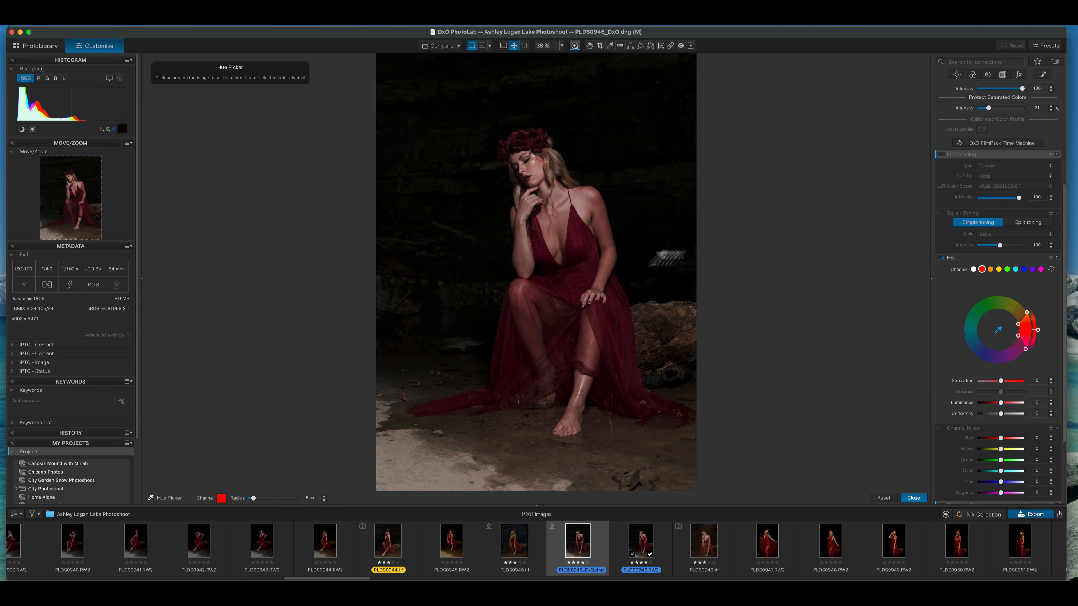
left_click(593, 264)
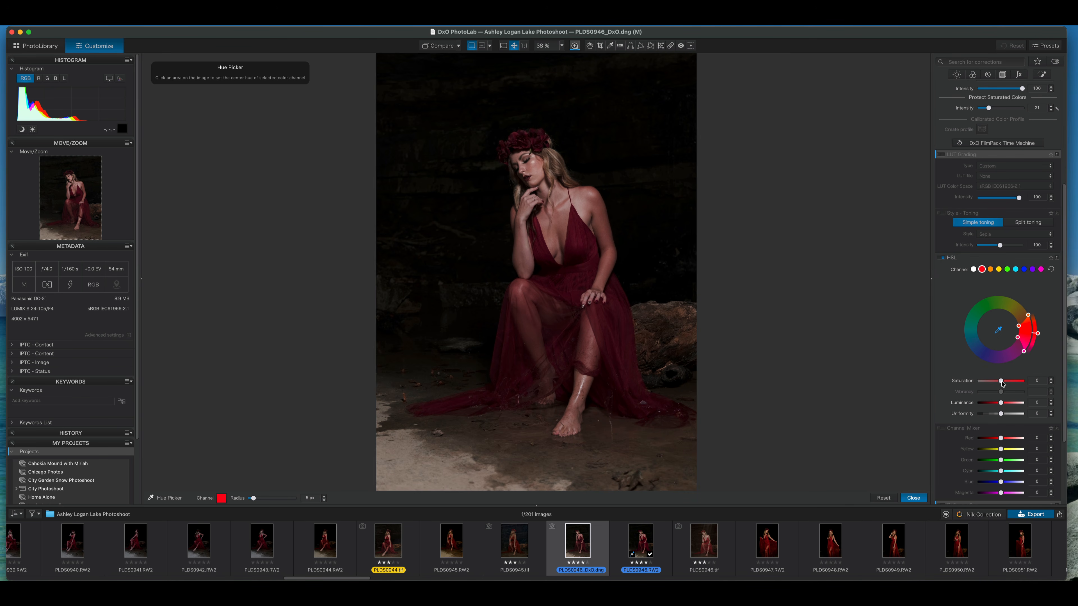
Set the HSL red channel to Saturation 17, Luminance -24 and Uniformity -81, and close the Hue Picker.
left_click_drag(1002, 383, 1006, 383)
left_click_drag(1000, 404, 996, 406)
left_click_drag(1002, 415, 1017, 414)
left_click_drag(1017, 417, 985, 420)
left_click(997, 328)
Compare the color edits with the uncorrected image at 100% on the upper body.
left_click(568, 178)
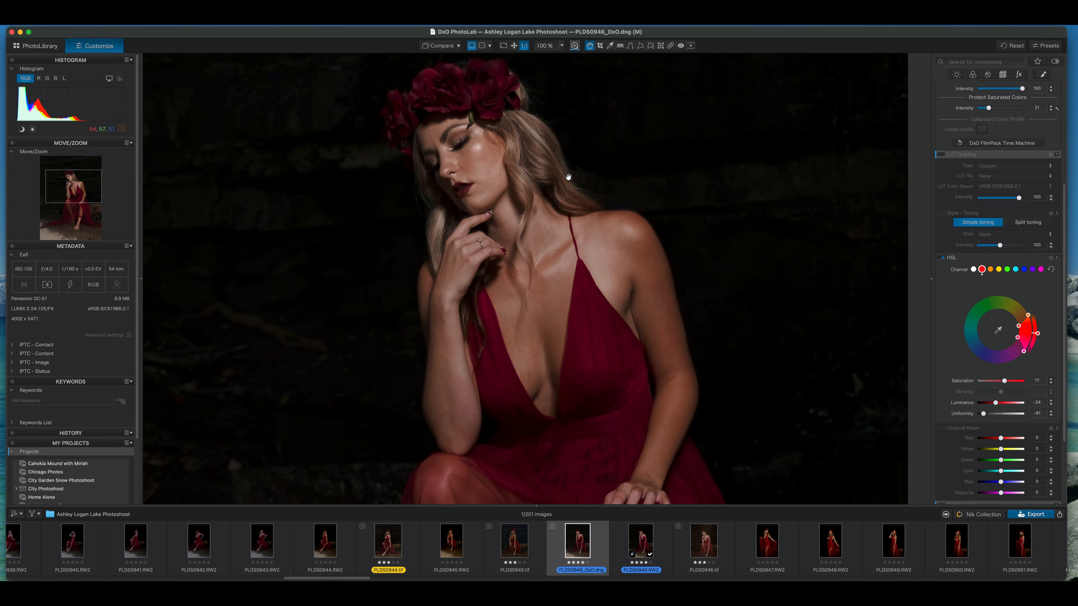
left_click(434, 46)
left_click(434, 47)
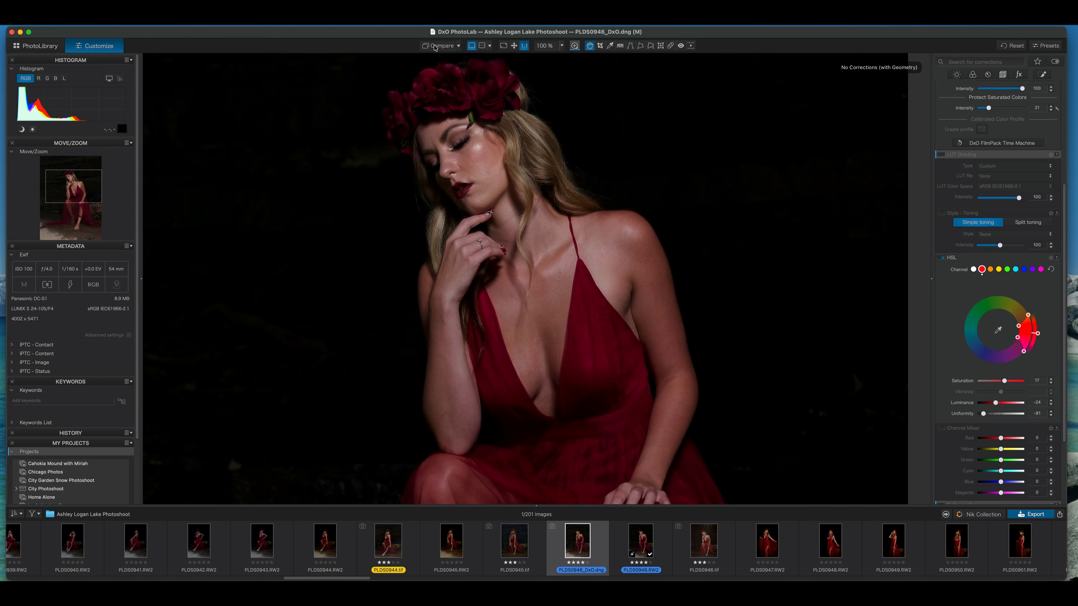
left_click(623, 114)
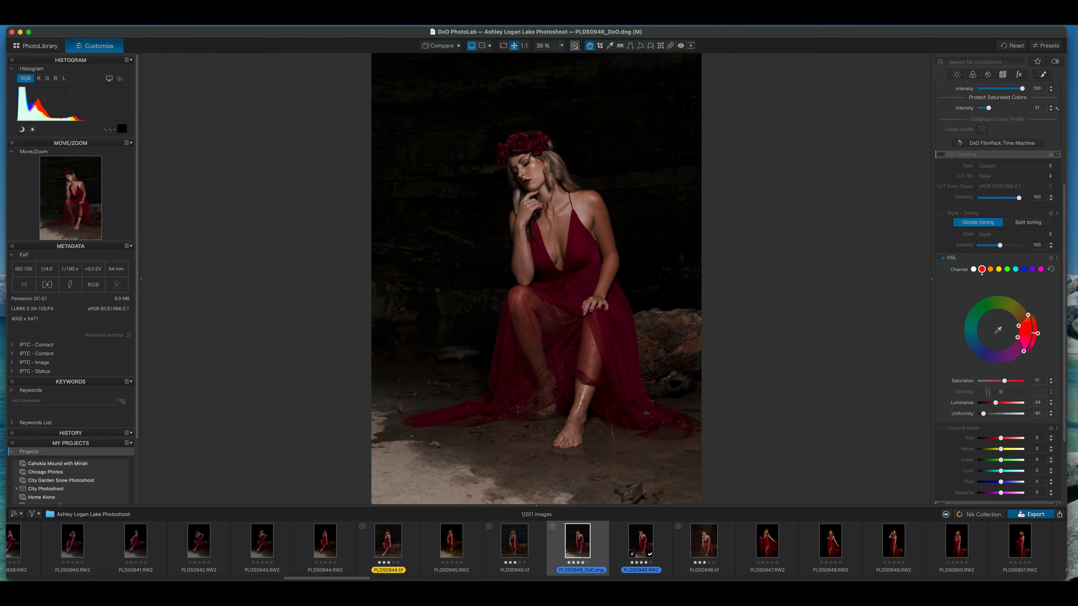
Enable DxO Smart Lighting in Spot Weighted mode and define a weighting area around the woman's face.
scroll(1002, 233, "up", 5)
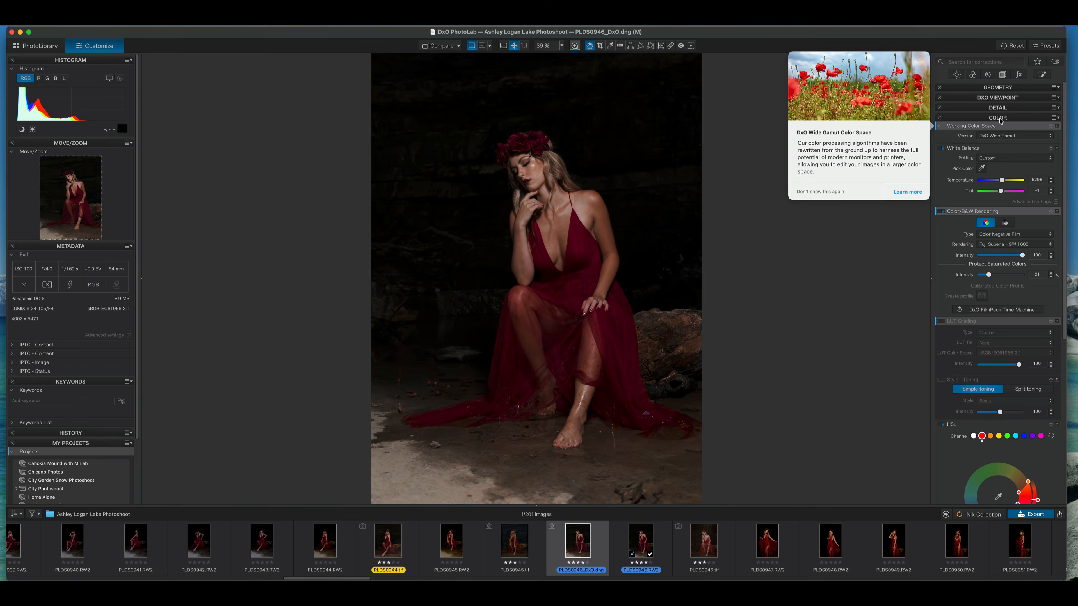
left_click(998, 119)
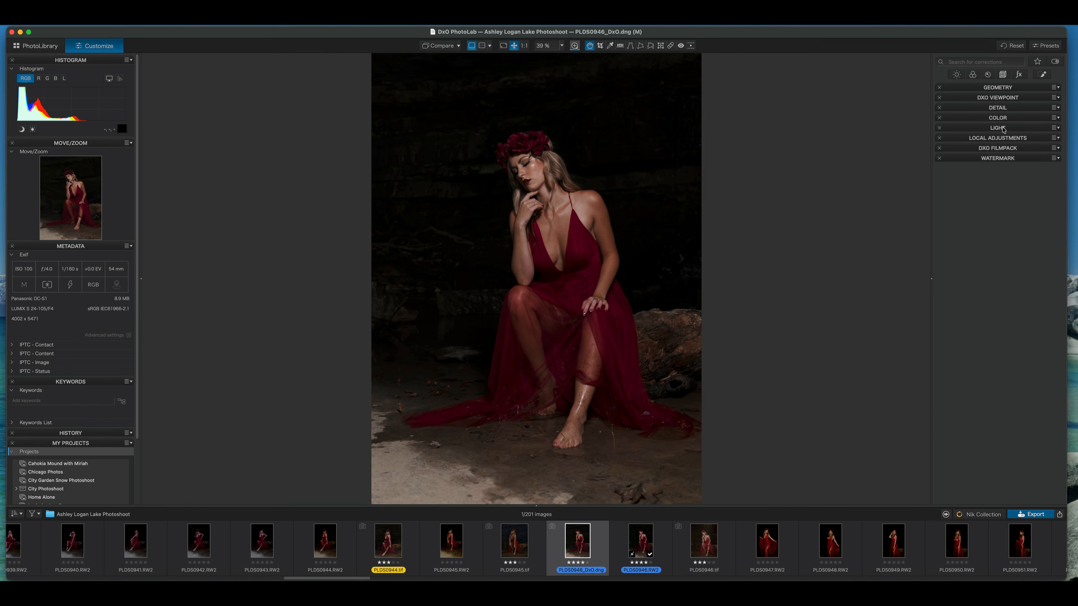
left_click(1001, 127)
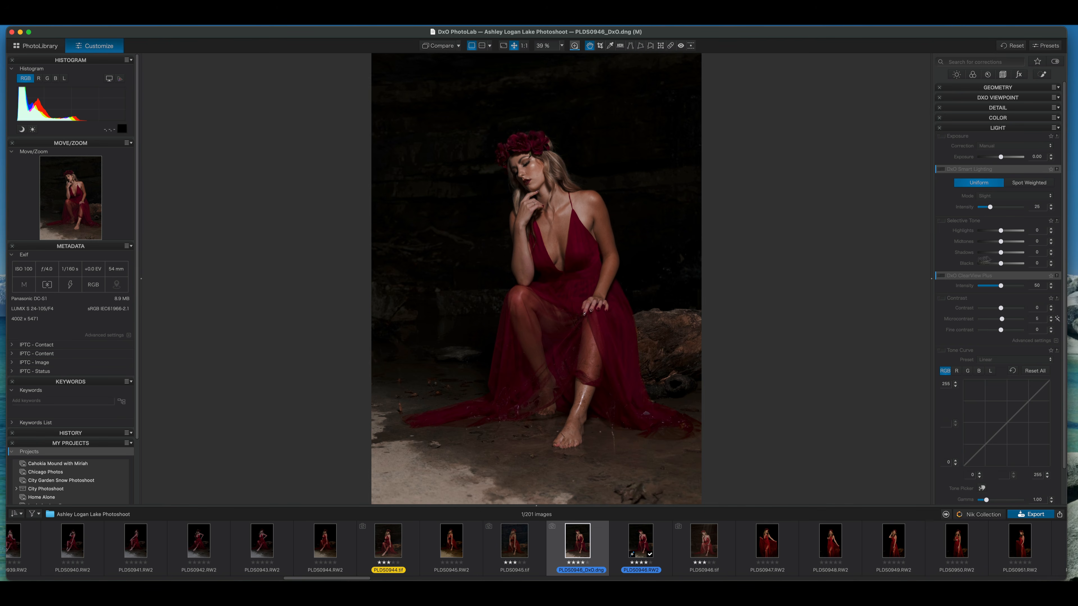
left_click(940, 169)
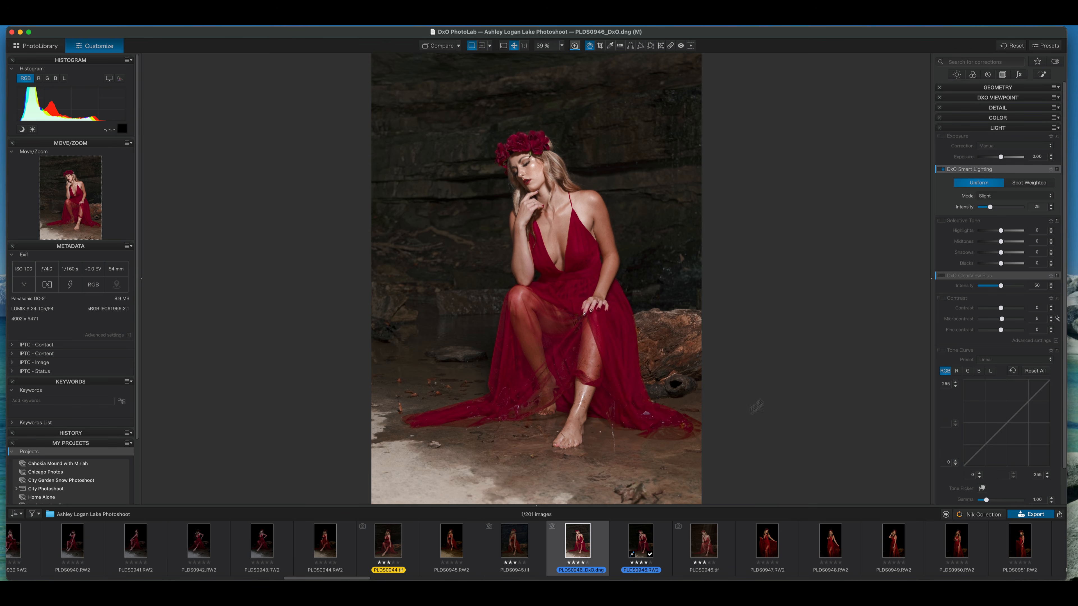
left_click(1030, 183)
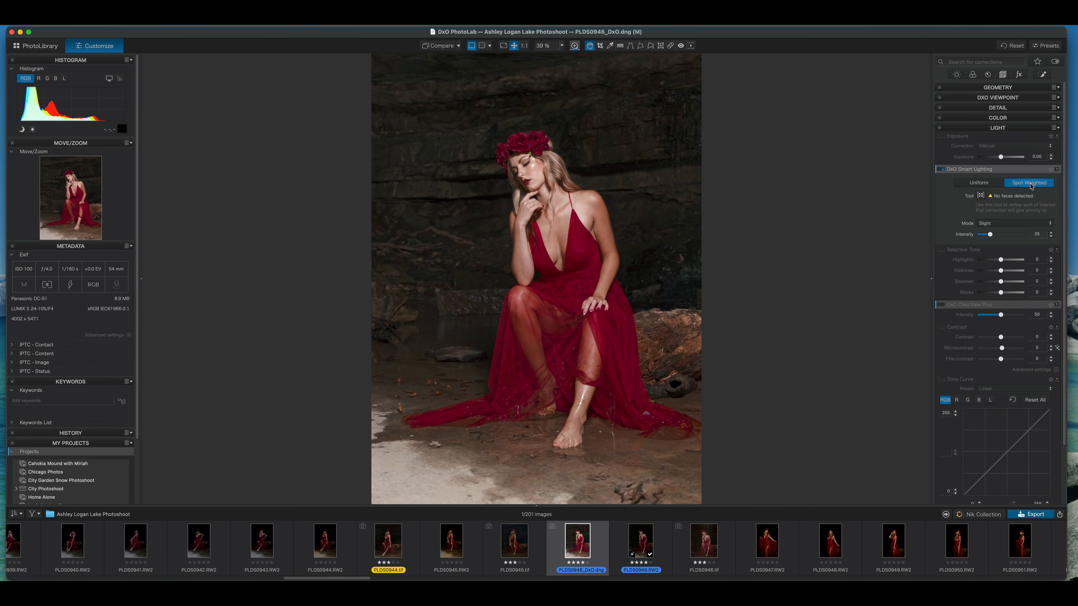
left_click(980, 195)
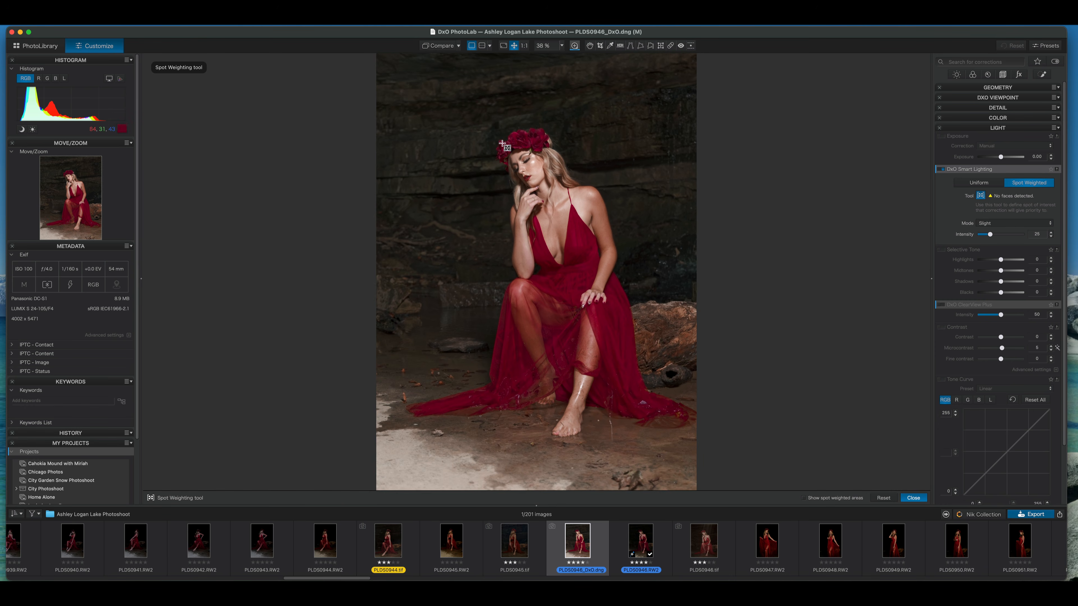
left_click_drag(493, 141, 530, 173)
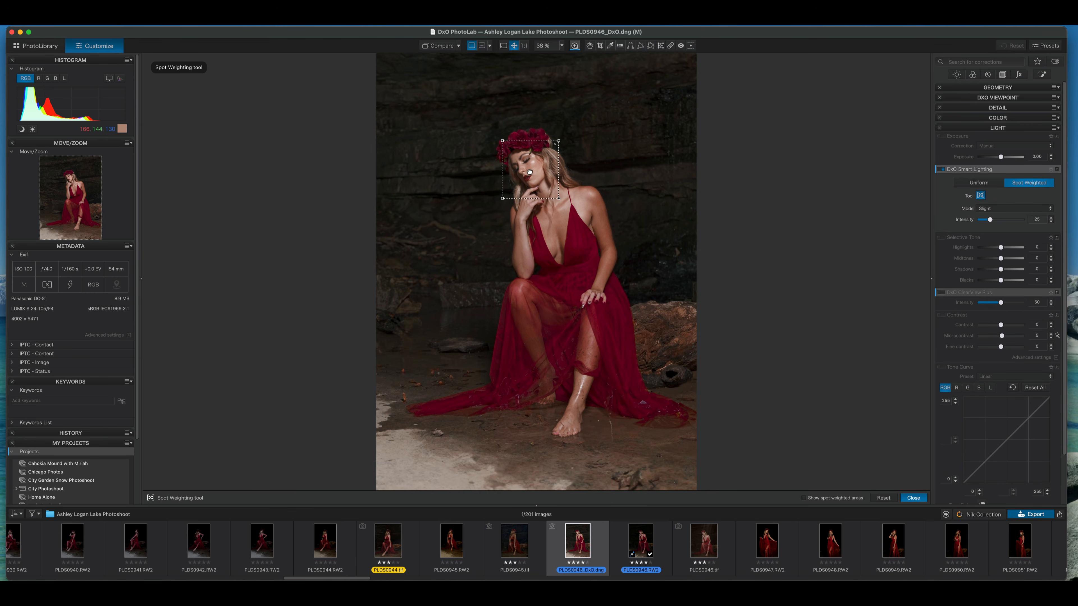
Lower Exposure to -0.72 and set Selective Tone to Highlights -9, Midtones 25, Shadows 12 and Blacks -6.
mouse_move(971, 173)
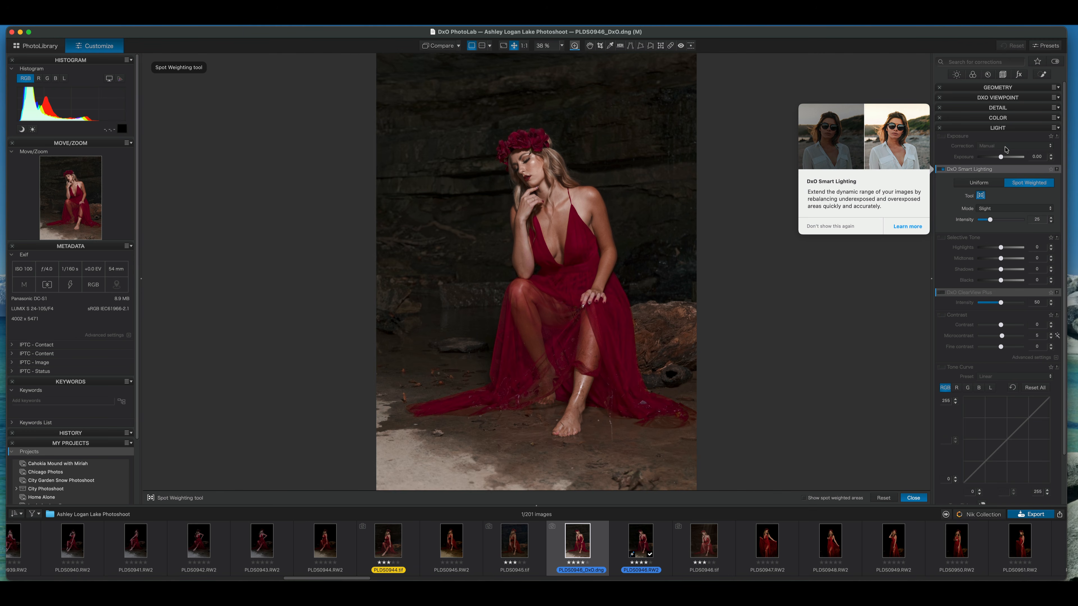
left_click_drag(1001, 157, 996, 157)
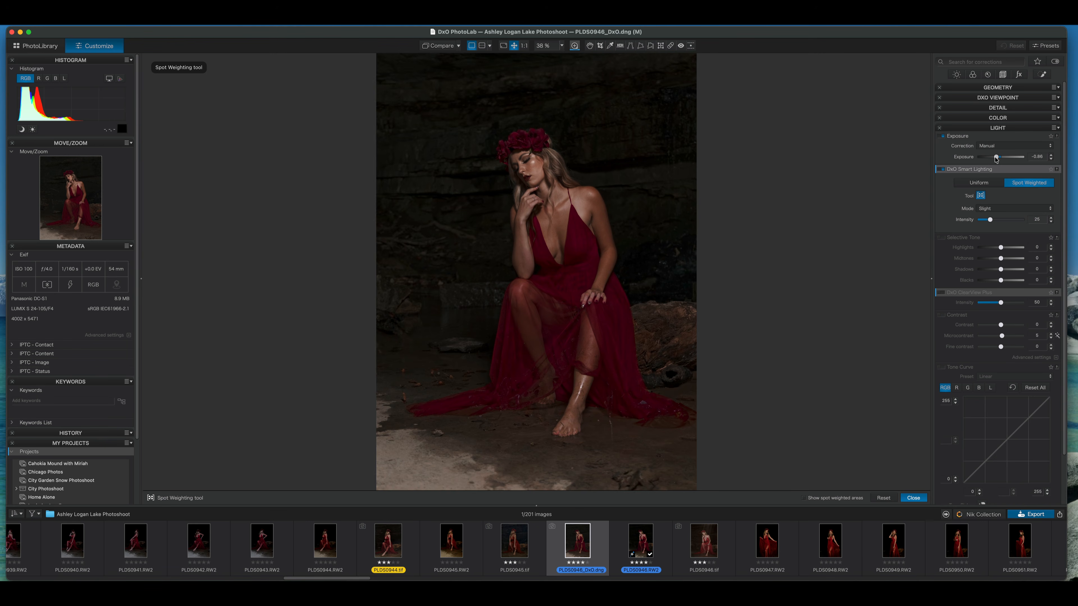
left_click_drag(996, 157, 996, 157)
mouse_move(1000, 259)
left_mouse_down()
mouse_move(1000, 248)
mouse_move(999, 282)
mouse_move(1004, 272)
left_mouse_up()
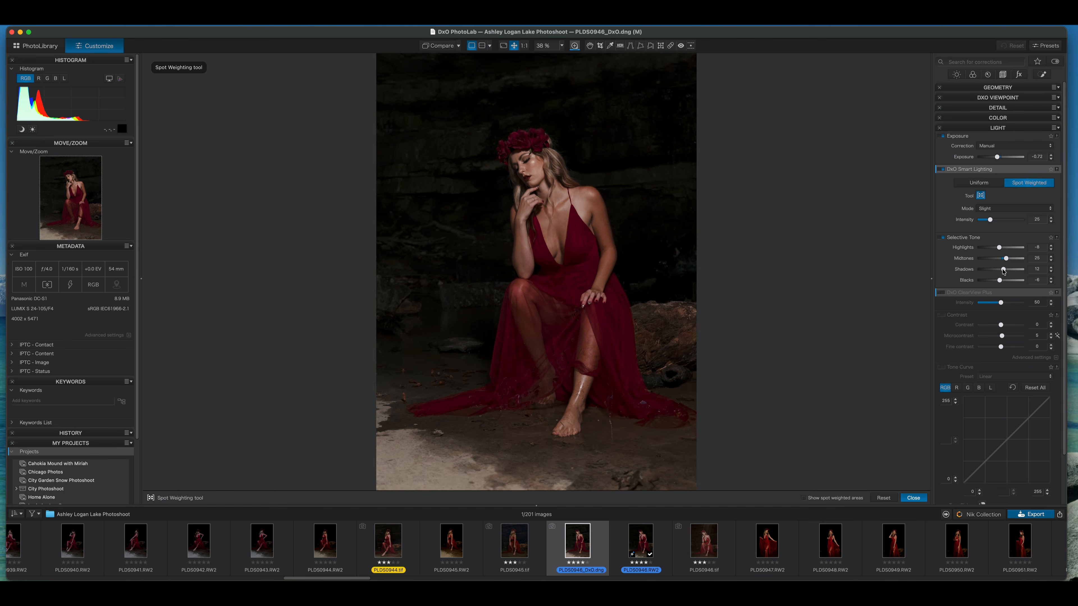
Preview the effect of DxO ClearView Plus on the image and switch it back off.
mouse_move(974, 291)
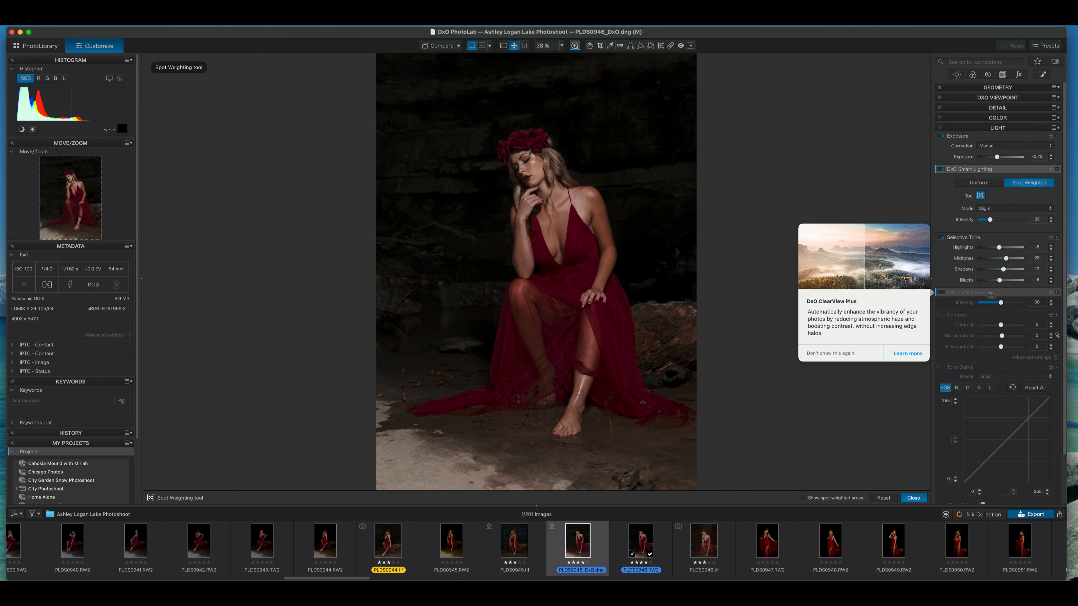
left_click(941, 293)
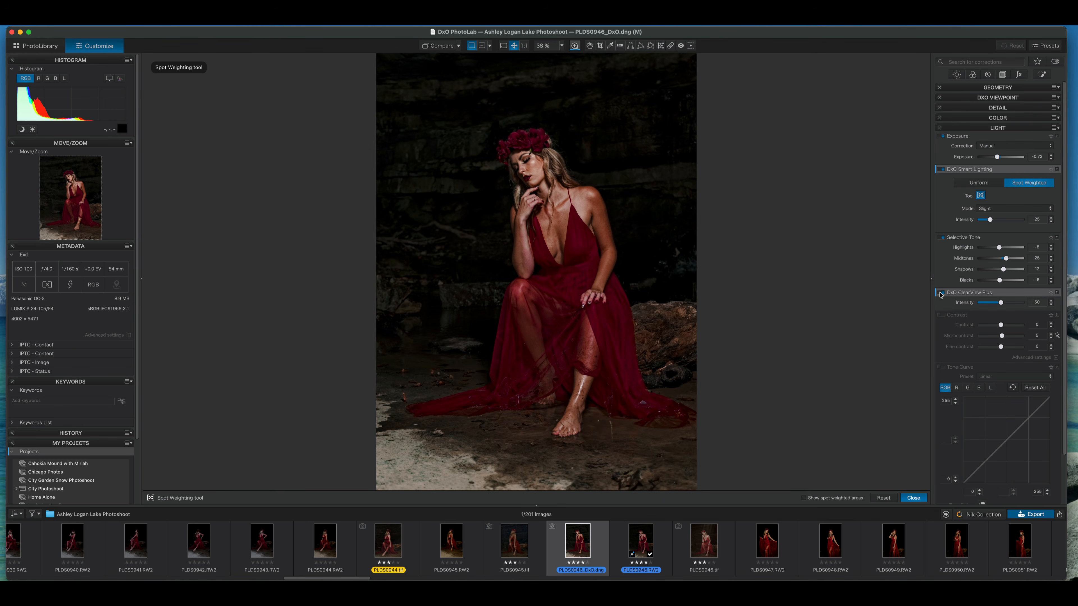
left_click(941, 293)
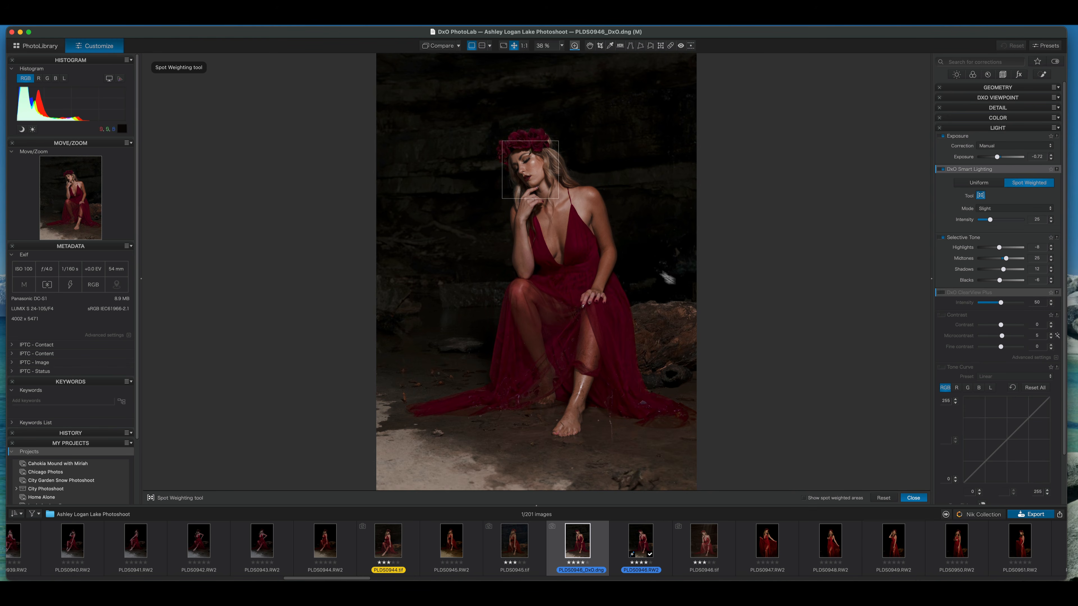
Enable Contrast with Microcontrast at 17, close the Spot Weighting tool, and check the face and upper body at 100%.
left_click(942, 315)
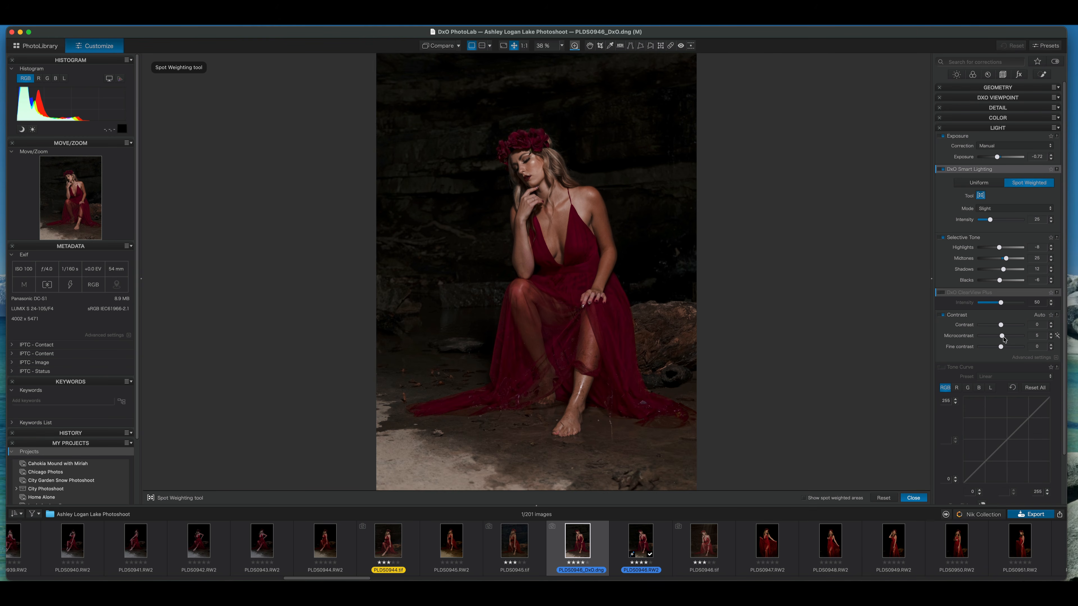
left_click_drag(1004, 339, 1006, 339)
left_click(916, 499)
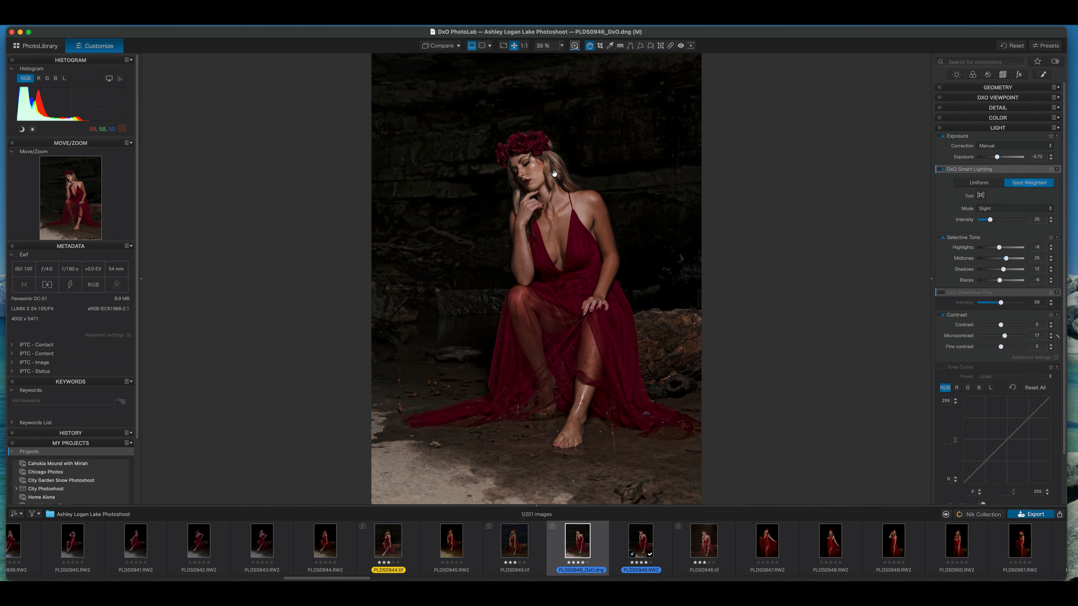
left_click(554, 174)
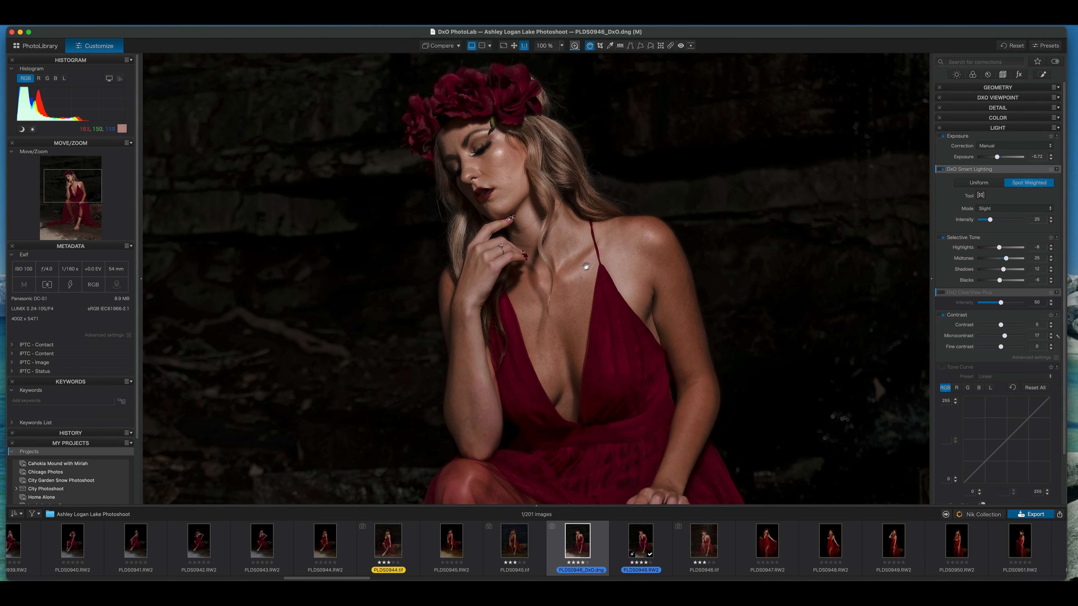
left_click(592, 222)
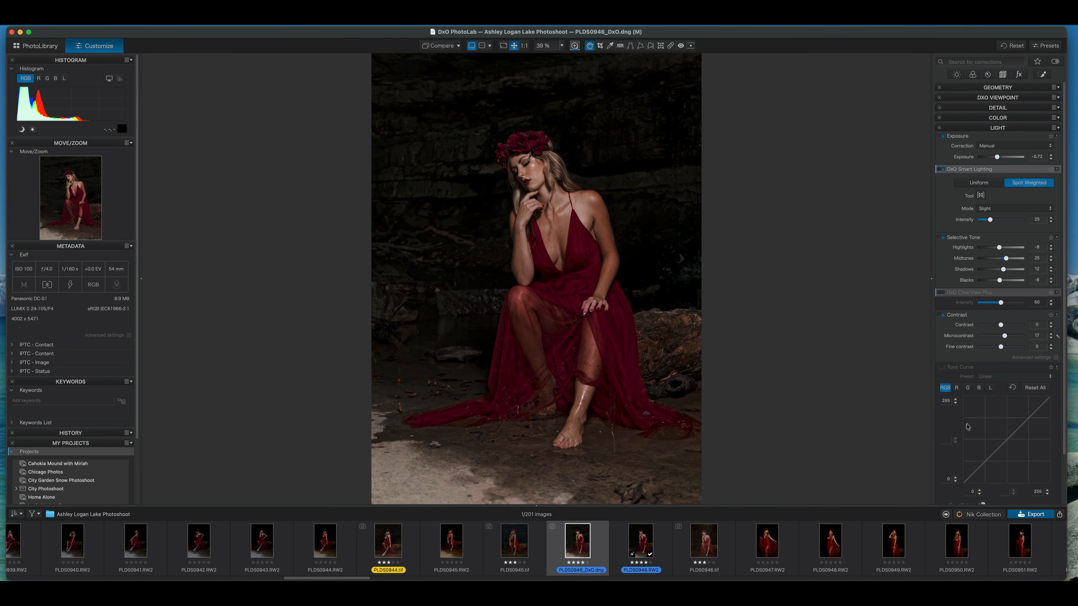
Enable the Tone Curve on its Luma channel and use the Tone Picker to place a curve point from the dark rock background.
left_click(941, 368)
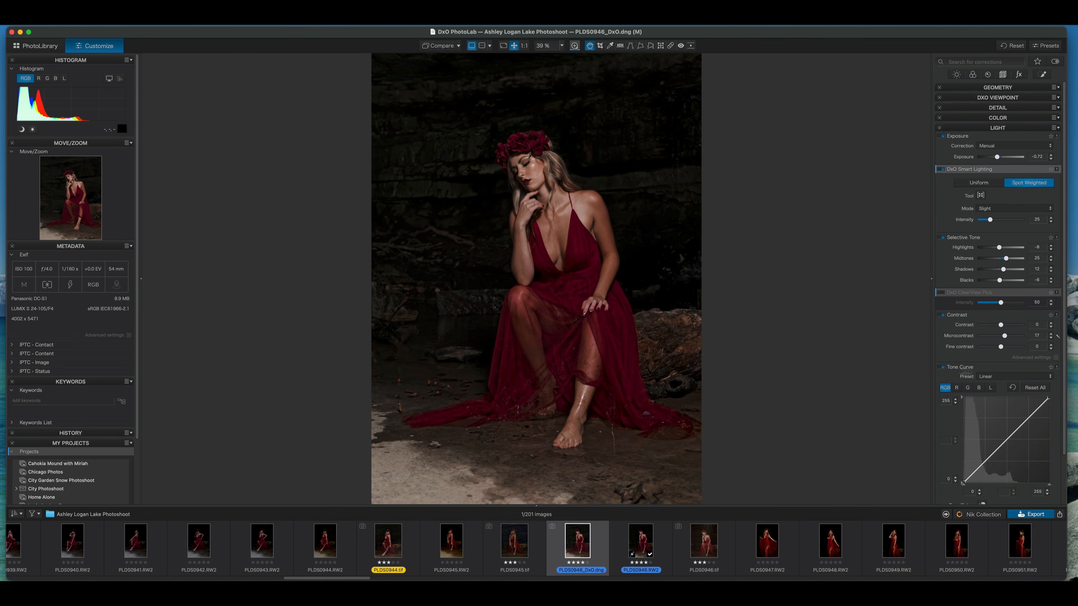
left_click(991, 389)
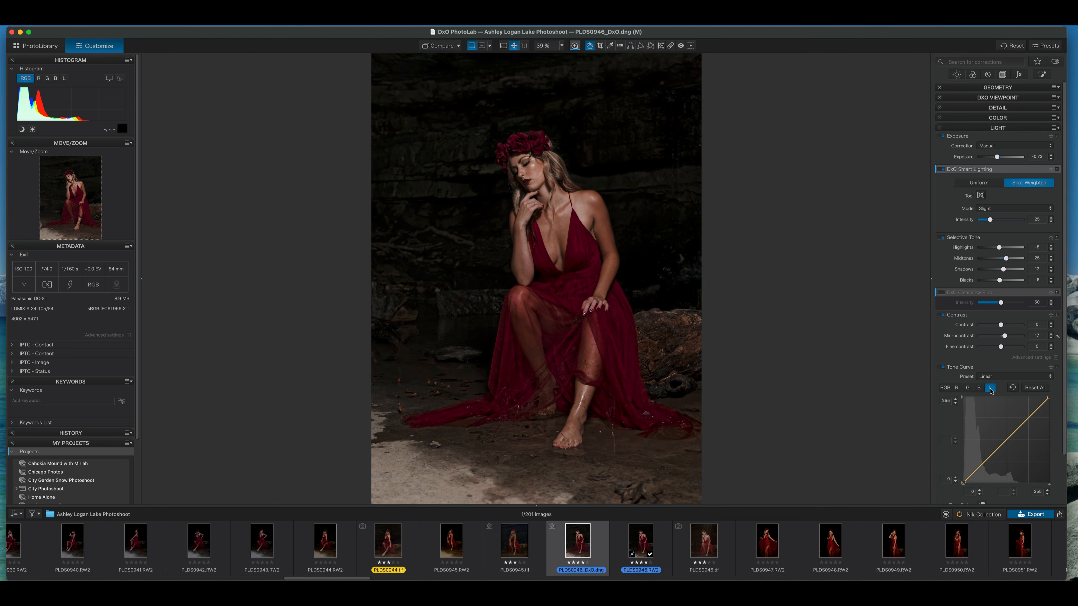
scroll(973, 472, "down", 3)
left_click(981, 472)
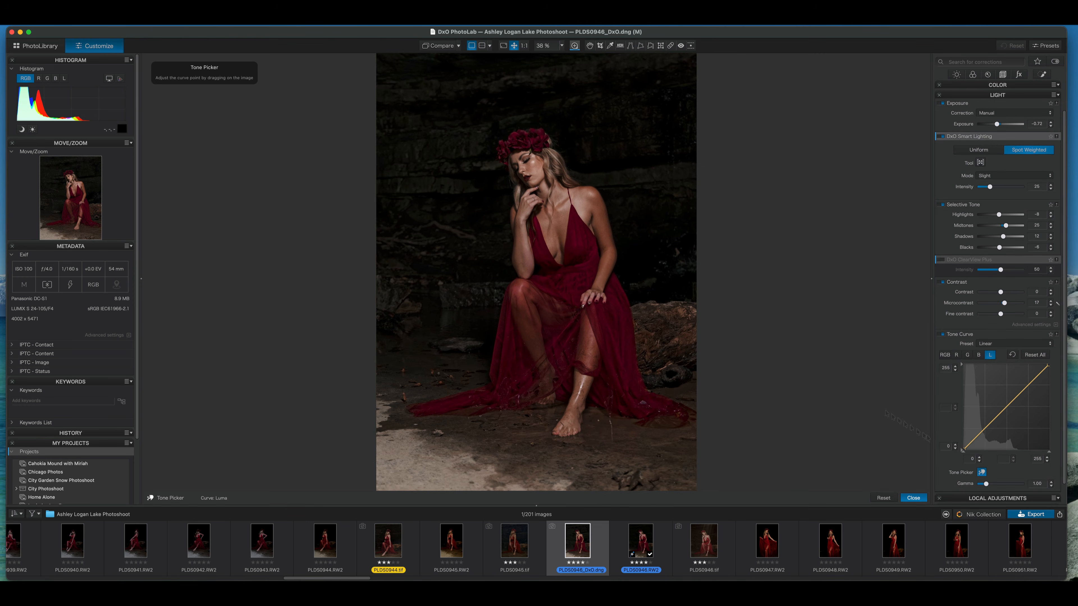
left_click(445, 187)
left_click_drag(453, 174, 454, 180)
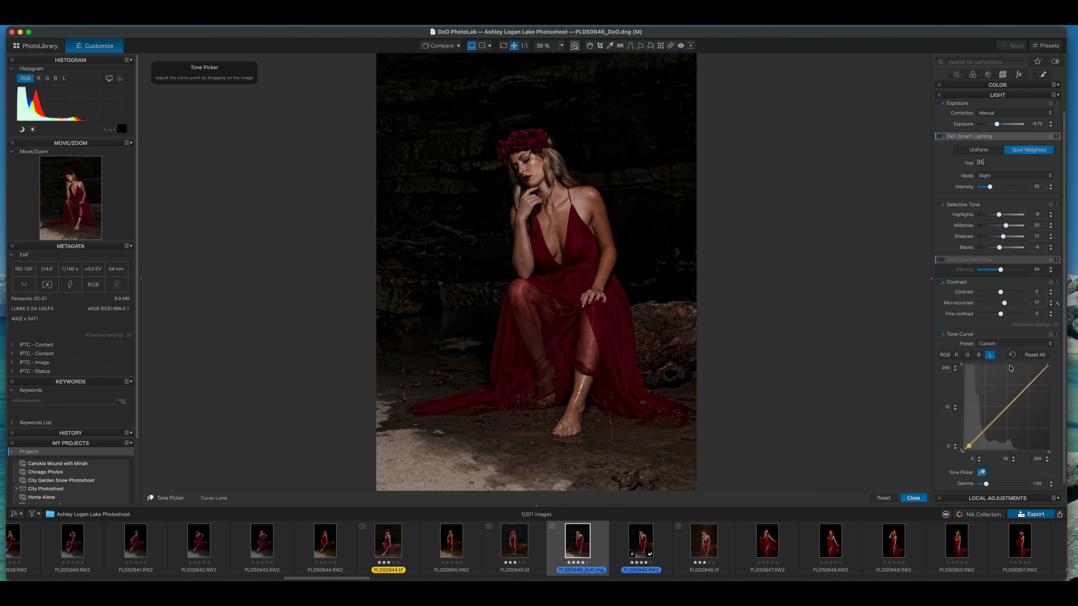
Raise the Selective Tone Shadows to 14 and set the global Exposure to -0.55.
scroll(1009, 367, "down", 2)
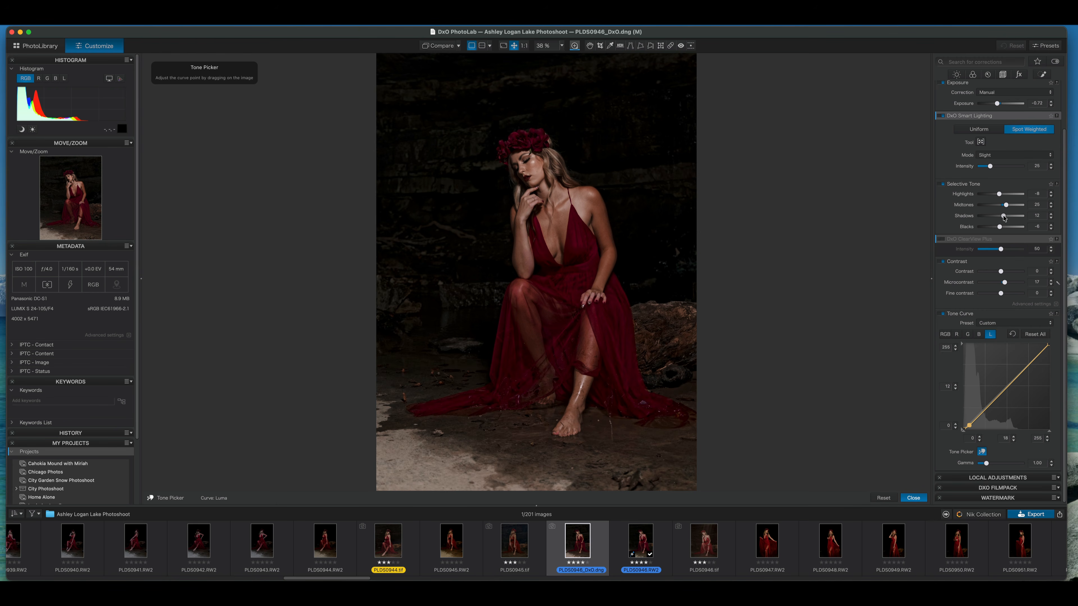
left_click_drag(1003, 218, 1006, 217)
left_click_drag(999, 105, 1000, 105)
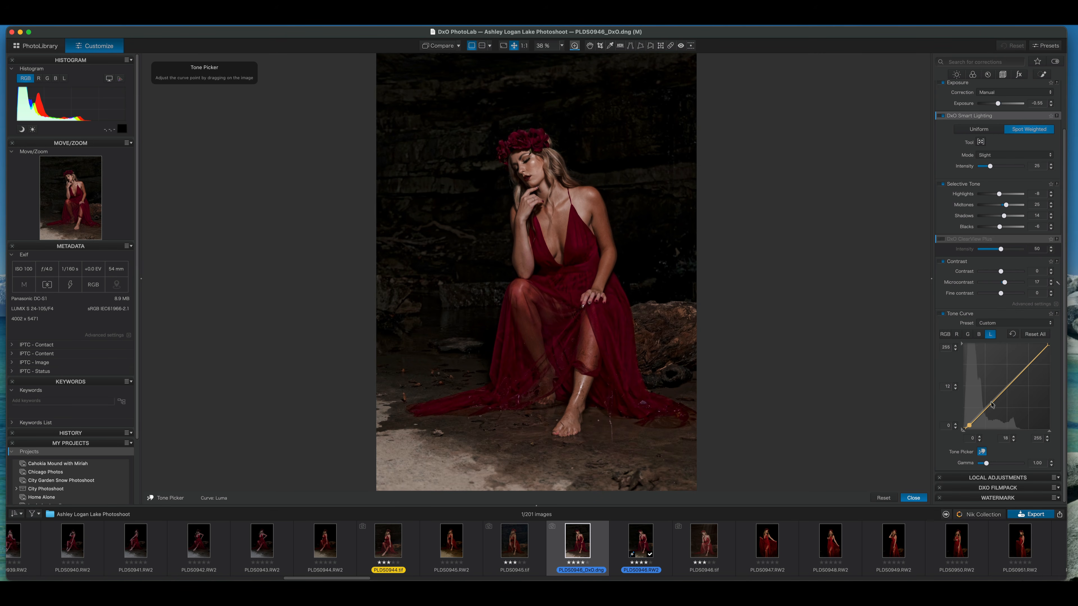
Enable Local Adjustments and draw a Graduated Filter from the photo's upper edge down to the ground at the woman's feet.
left_click(1007, 479)
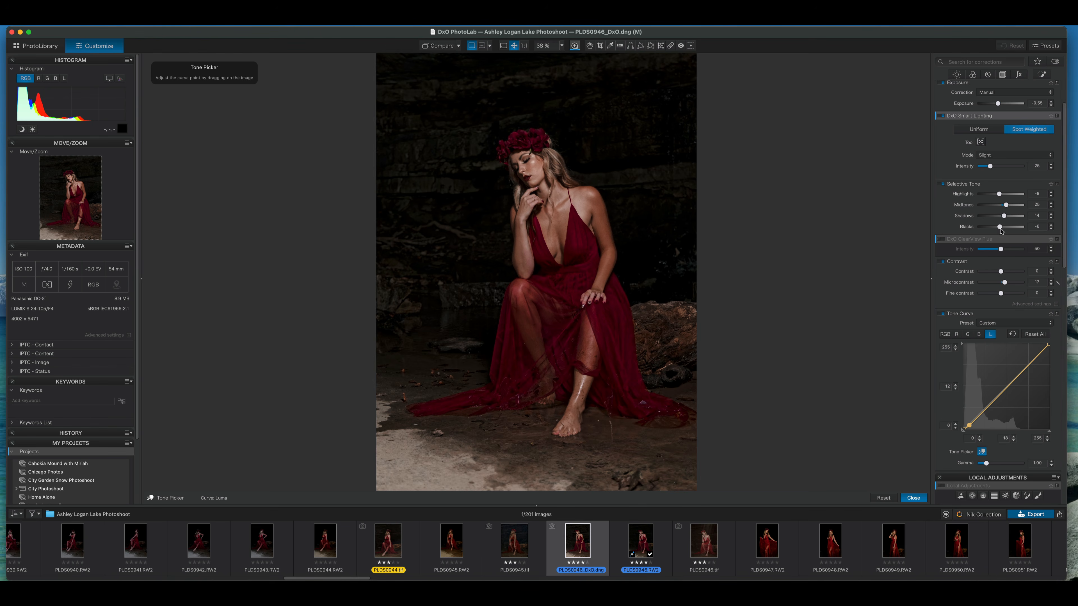
scroll(1007, 197, "up", 3)
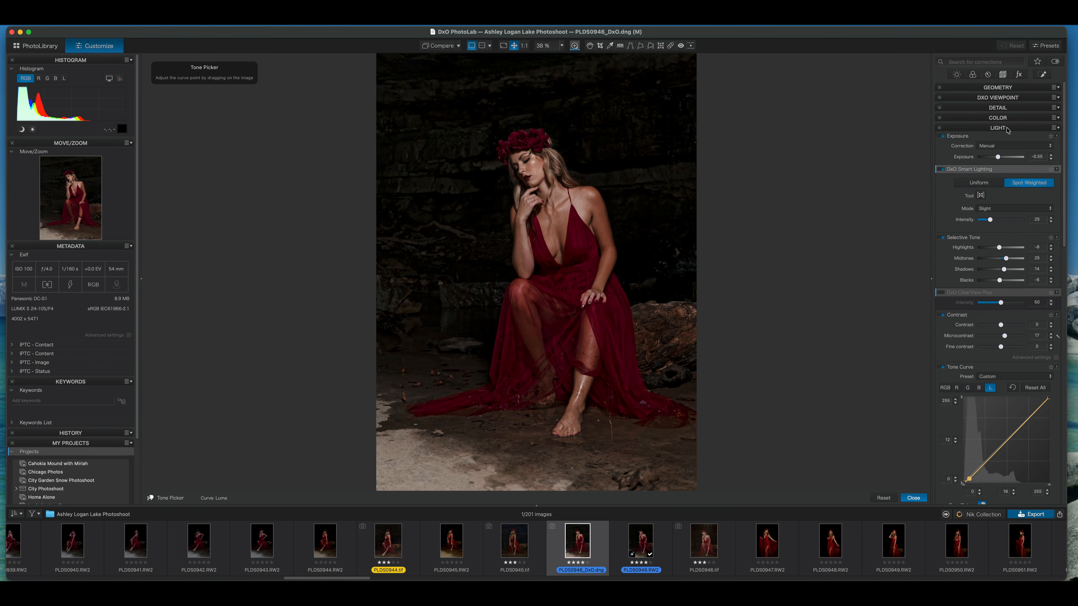
left_click(1007, 129)
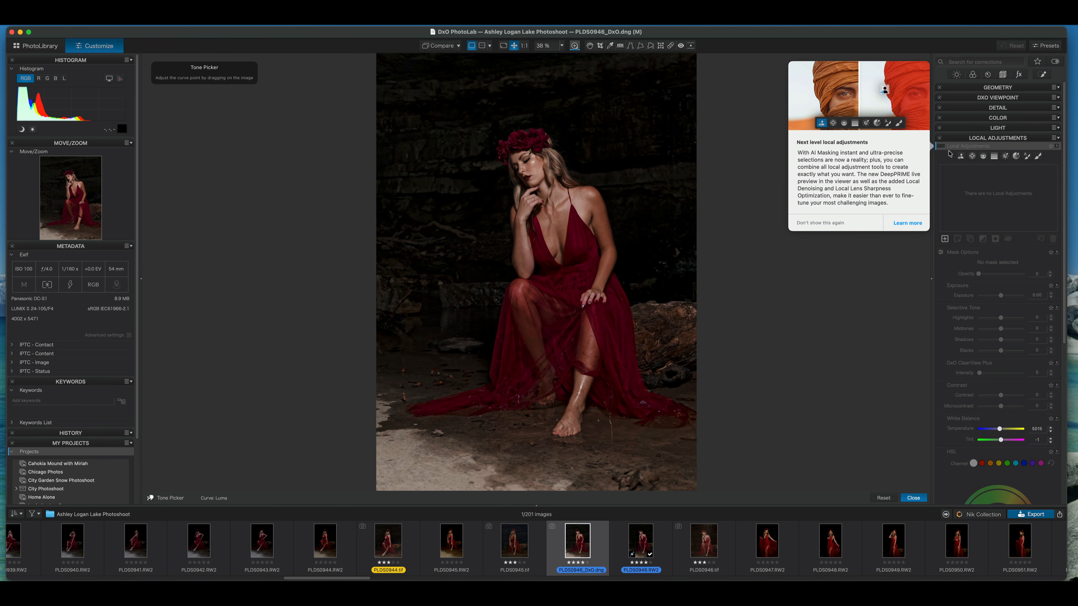
left_click(942, 146)
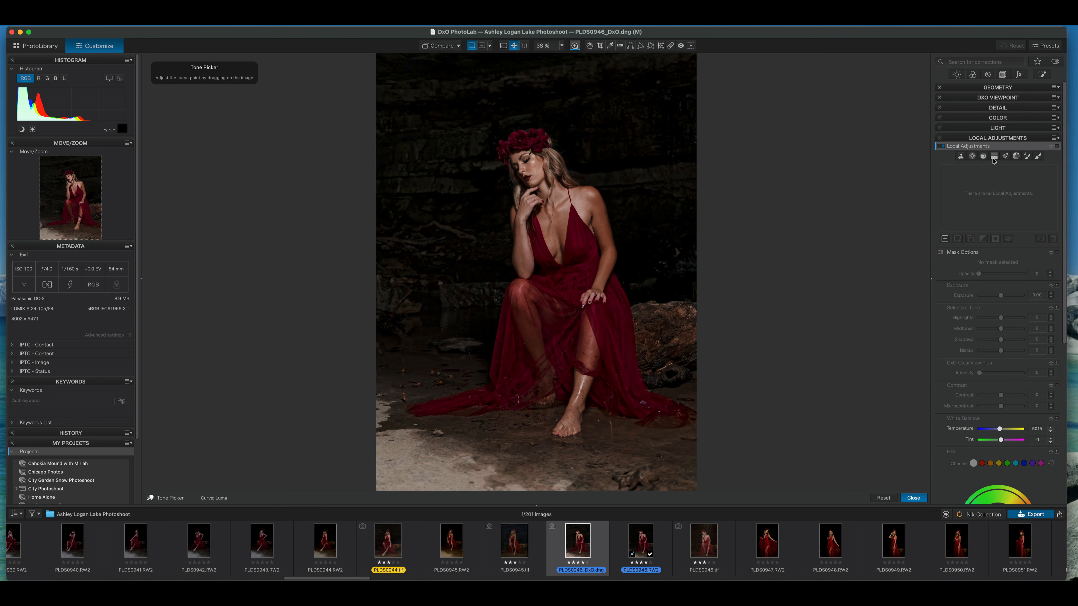
left_click(994, 158)
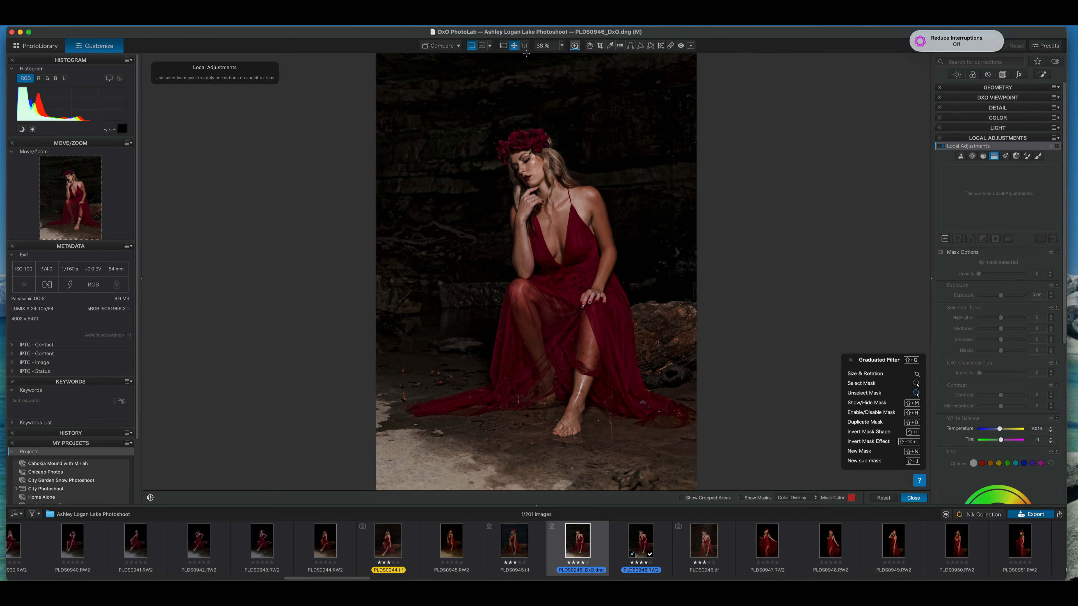
left_click_drag(525, 54, 522, 439)
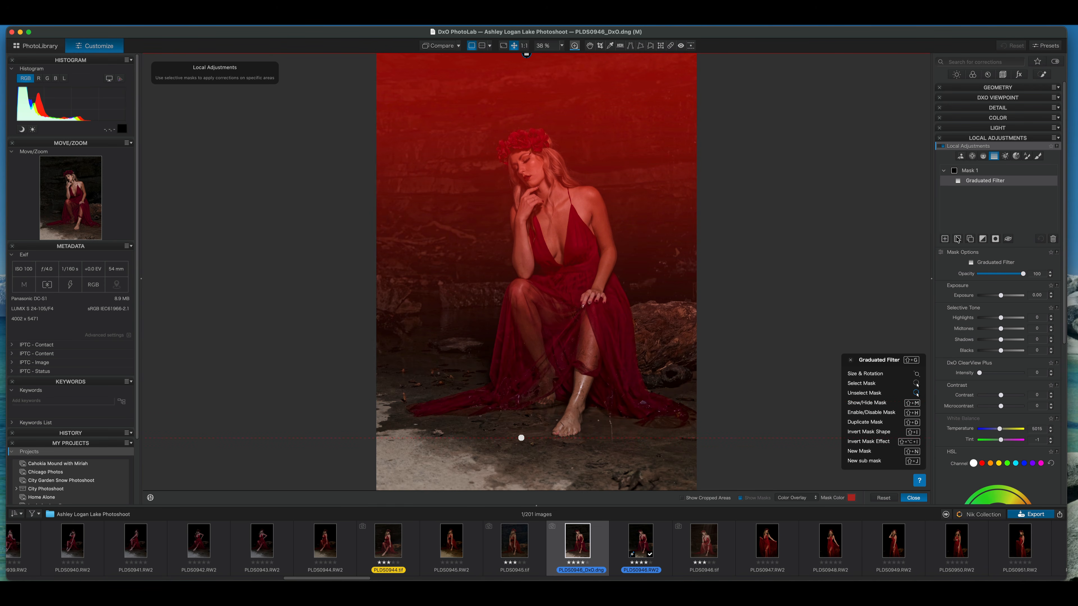
Add a Subject AI sub mask to the graduated mask and invert its effect so it excludes the woman.
left_click(958, 239)
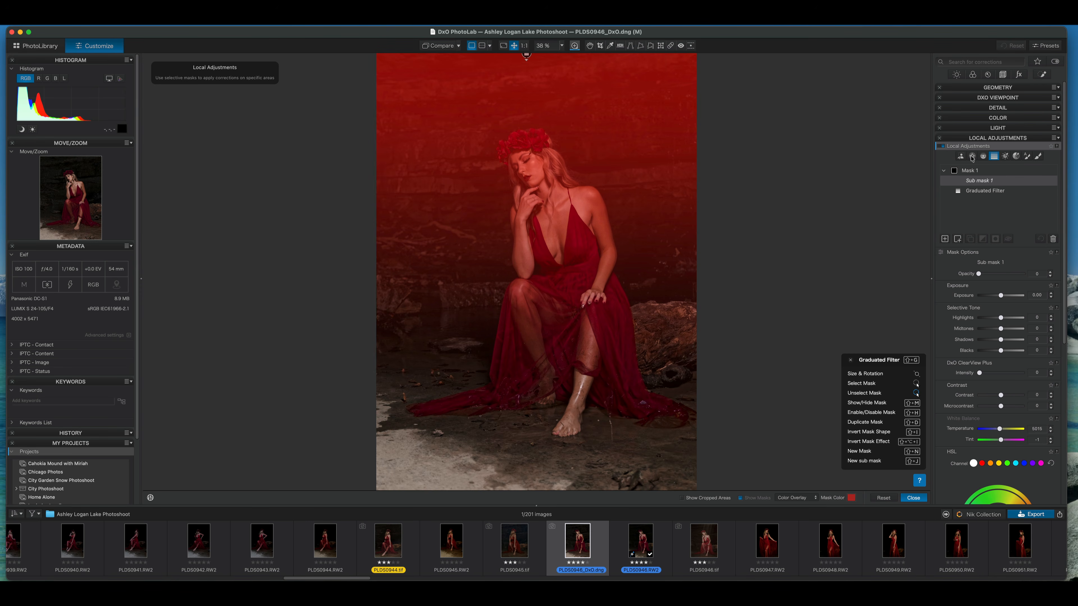
left_click(960, 156)
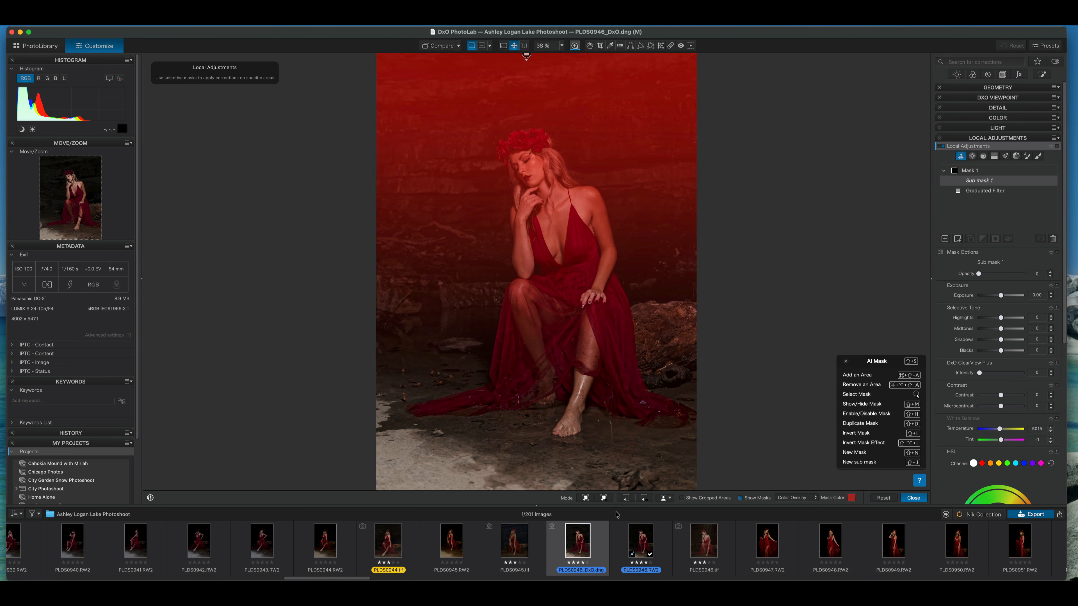
left_click(671, 499)
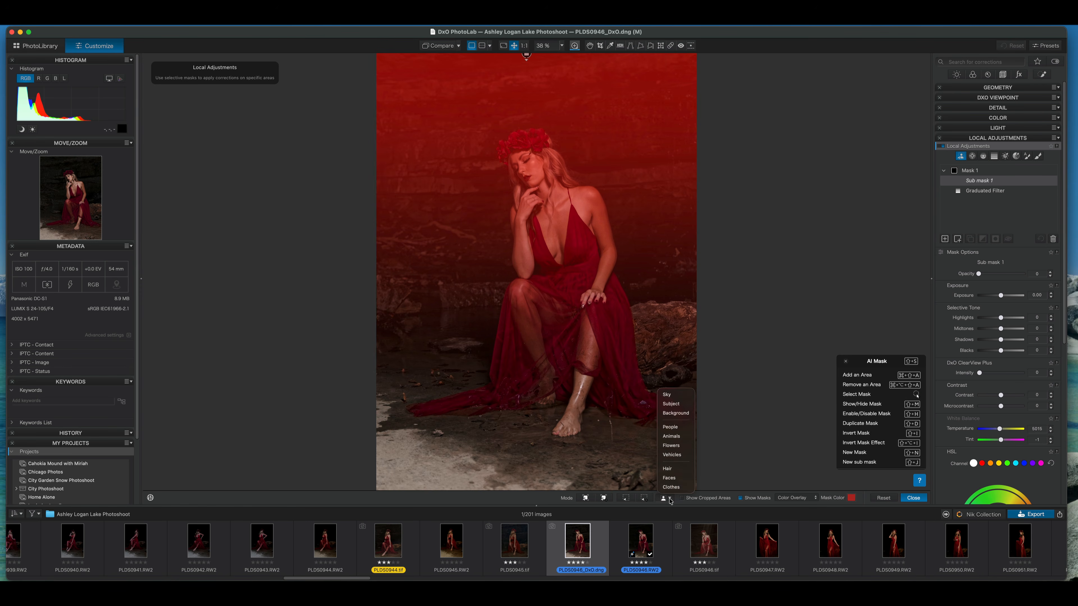
left_click(677, 406)
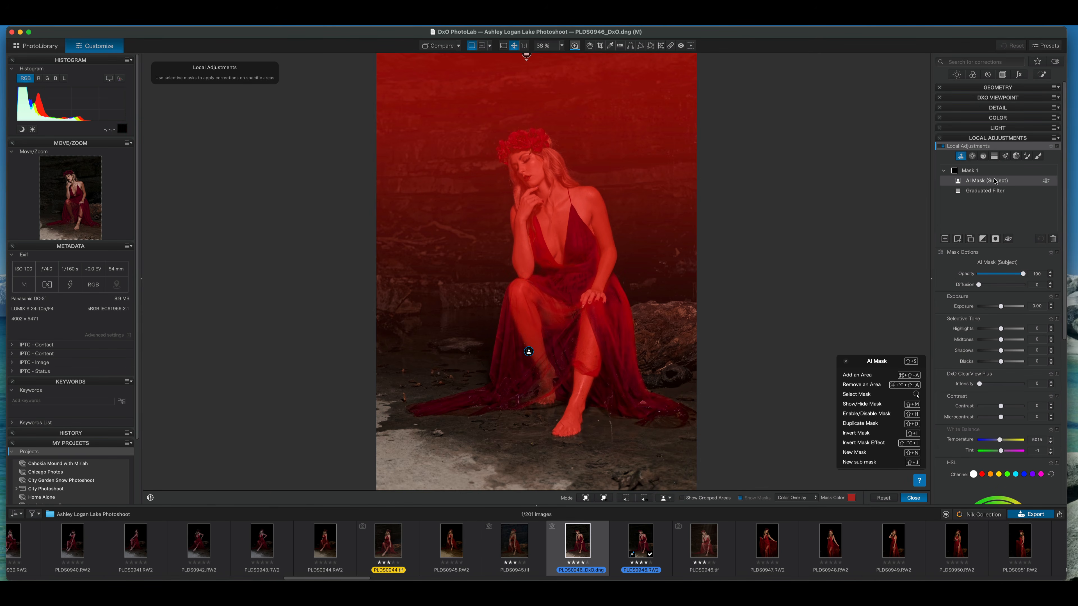
left_click(995, 239)
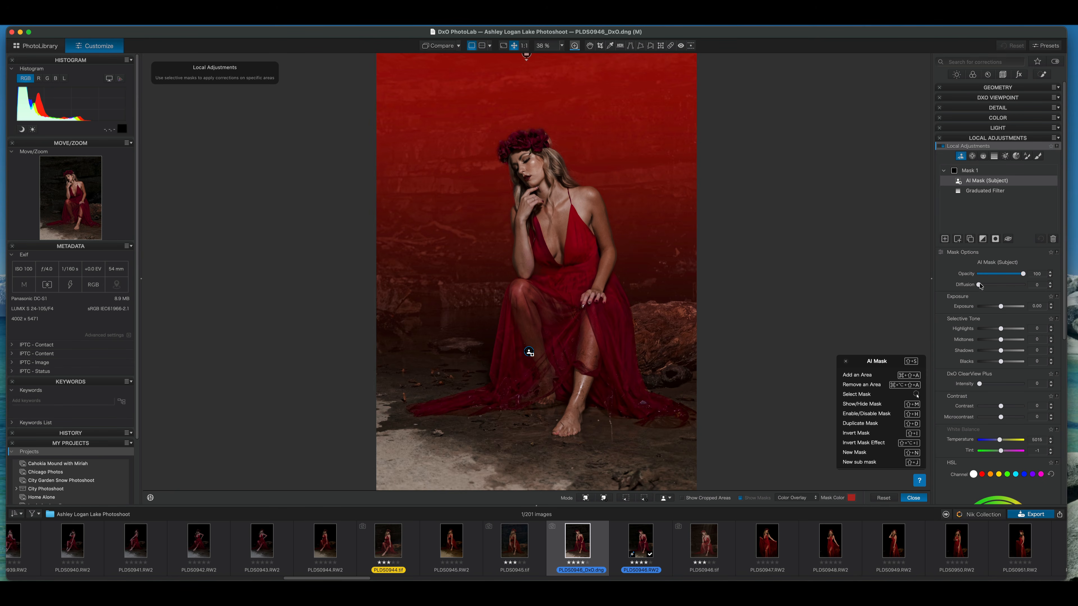
Set the subject sub mask's Diffusion to 18, Midtones to -25, Shadows to -18 and Blur intensity to 28, and close the mask tool.
mouse_move(978, 286)
left_mouse_down()
mouse_move(1017, 284)
mouse_move(989, 288)
left_mouse_up()
left_click_drag(1000, 341, 995, 352)
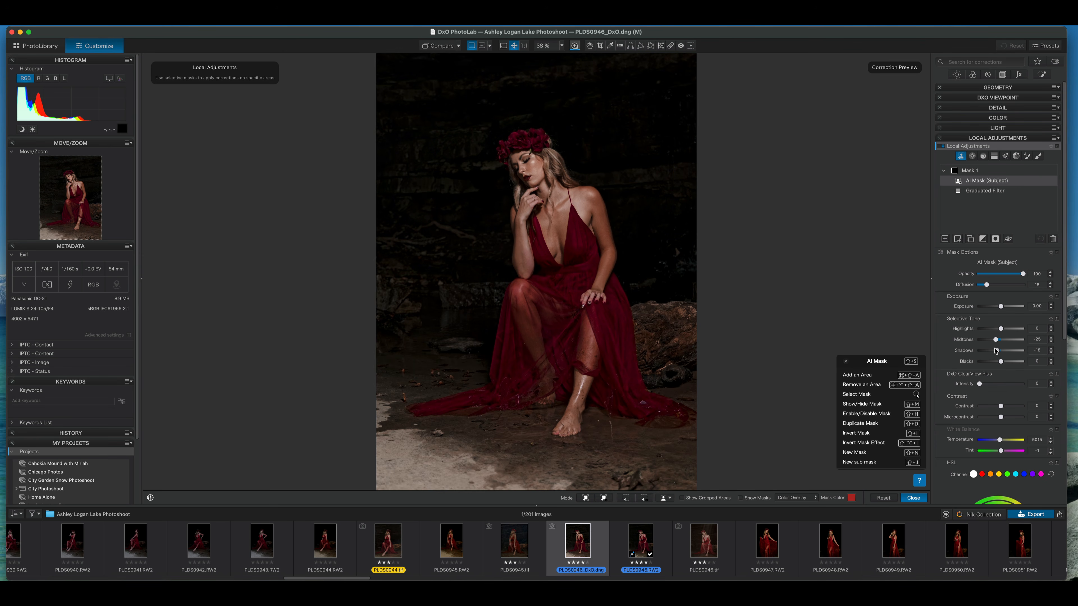
scroll(1008, 407, "down", 4)
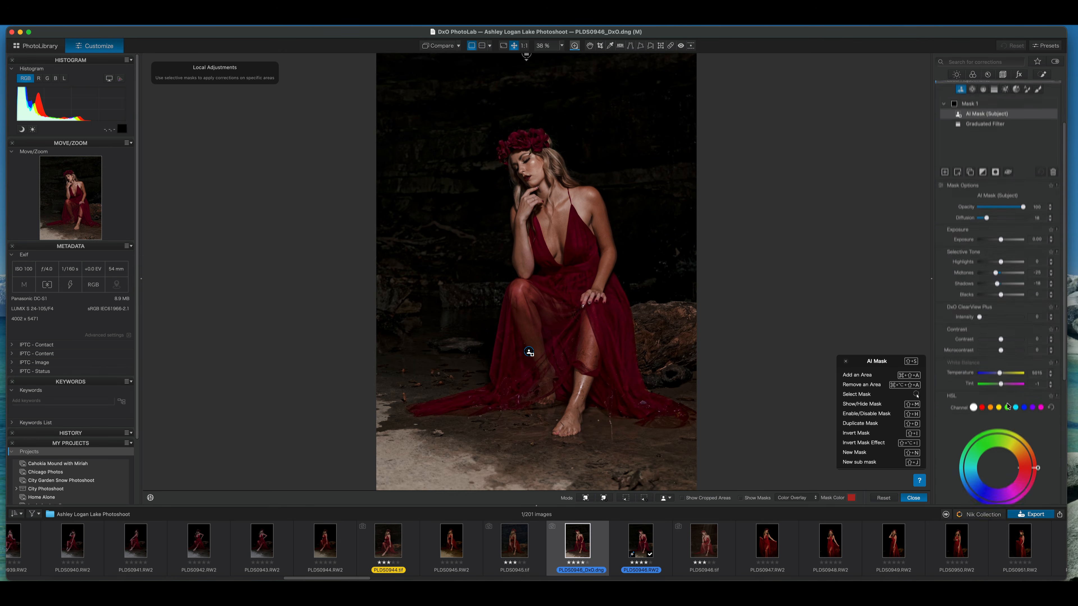
scroll(1020, 382, "down", 5)
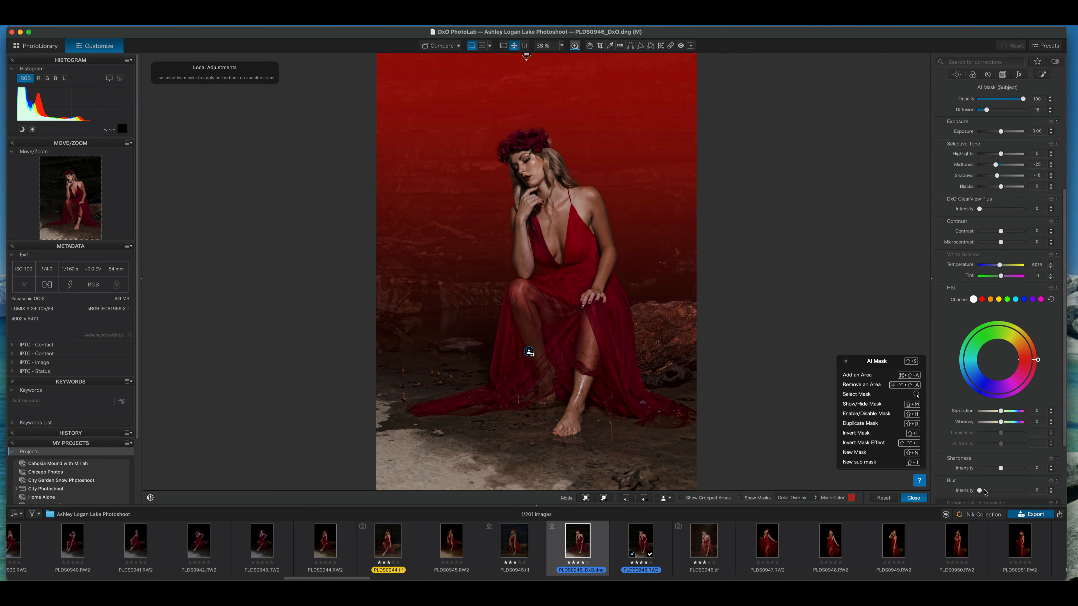
left_click_drag(980, 491, 991, 491)
left_click(916, 499)
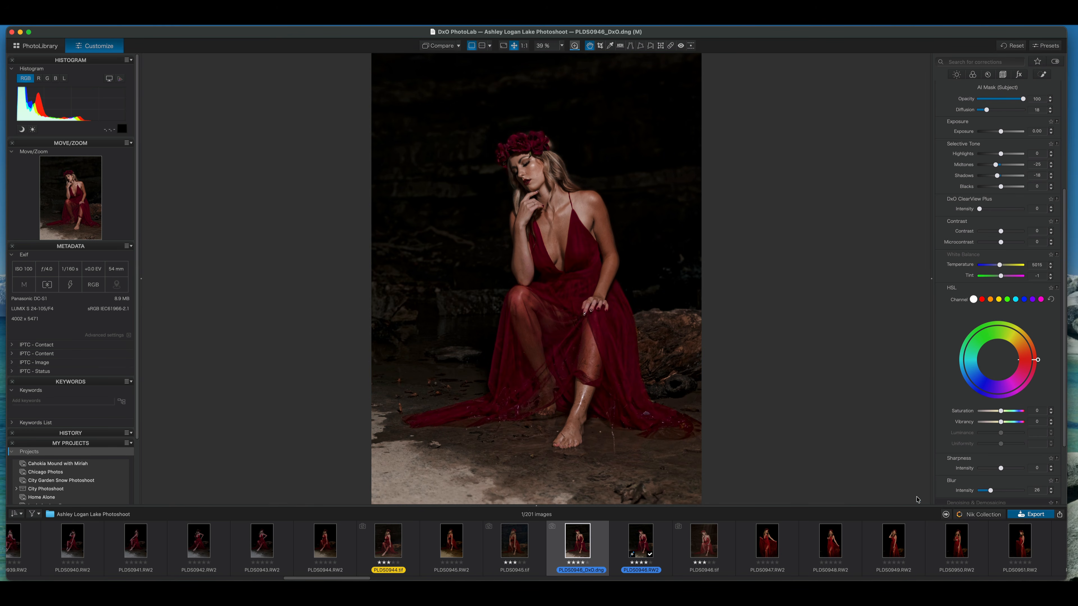
Create a second mask and add an AI Mask selecting the large rock beside the woman.
scroll(999, 292, "up", 5)
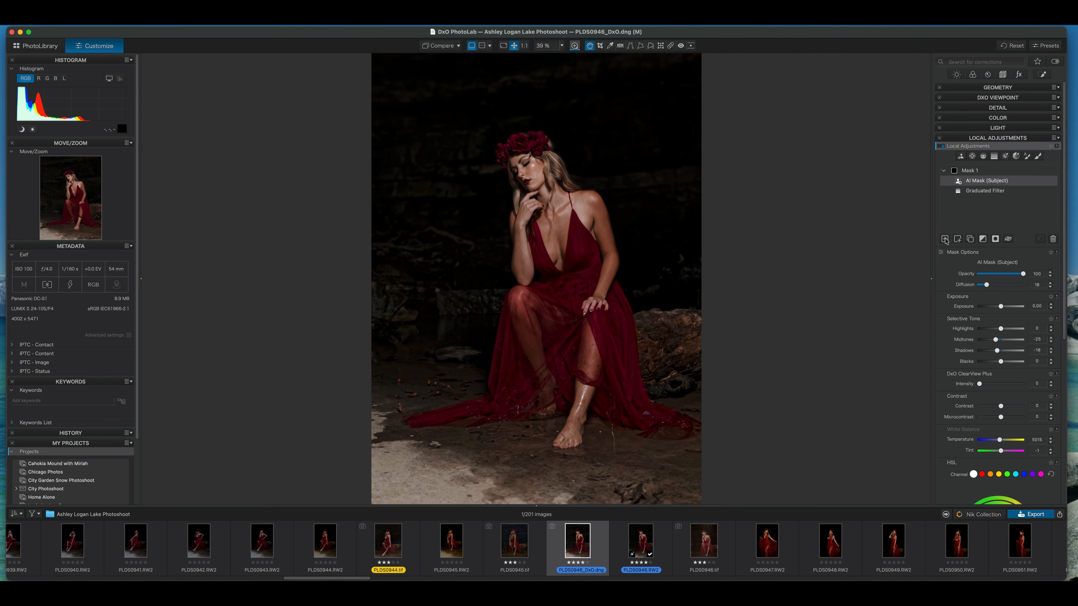
left_click(945, 239)
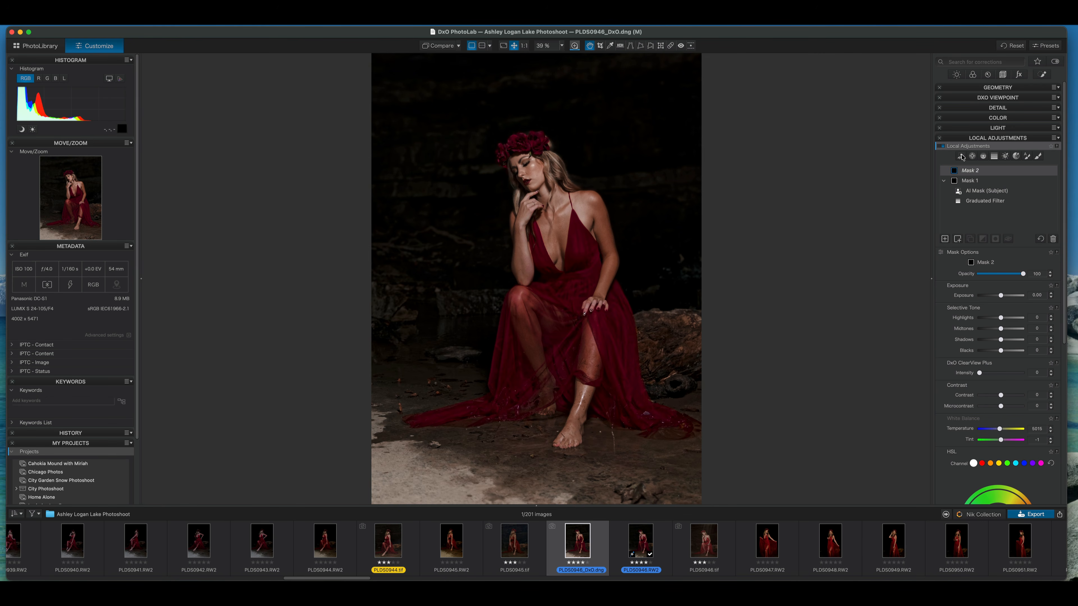
left_click(961, 156)
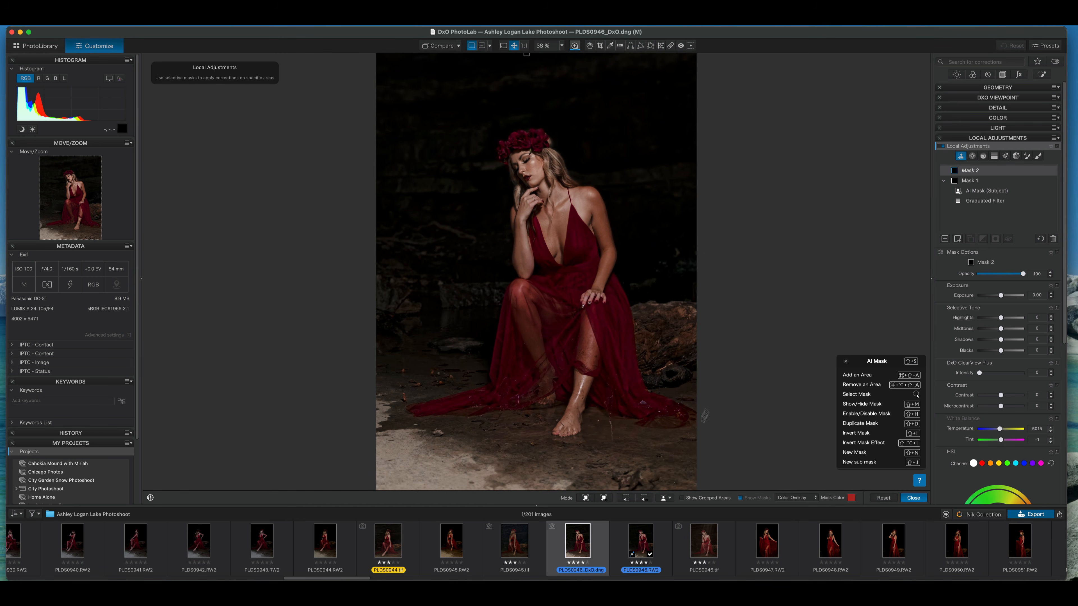
left_click(586, 498)
left_click(657, 364)
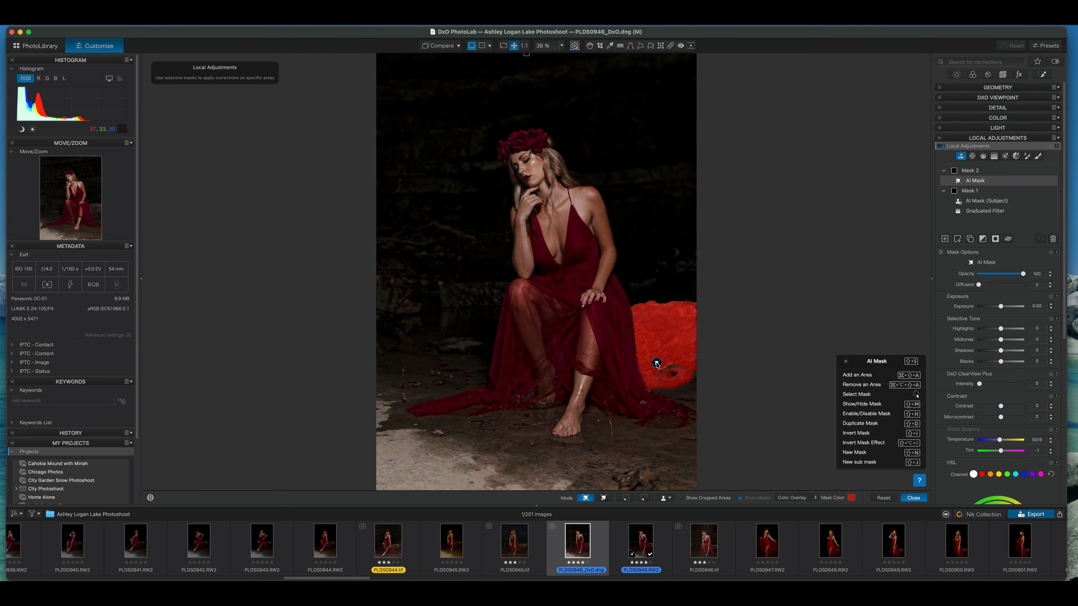
Set DxO ClearView Plus intensity to 23 on the rock mask and close the mask tool.
scroll(1012, 298, "down", 1)
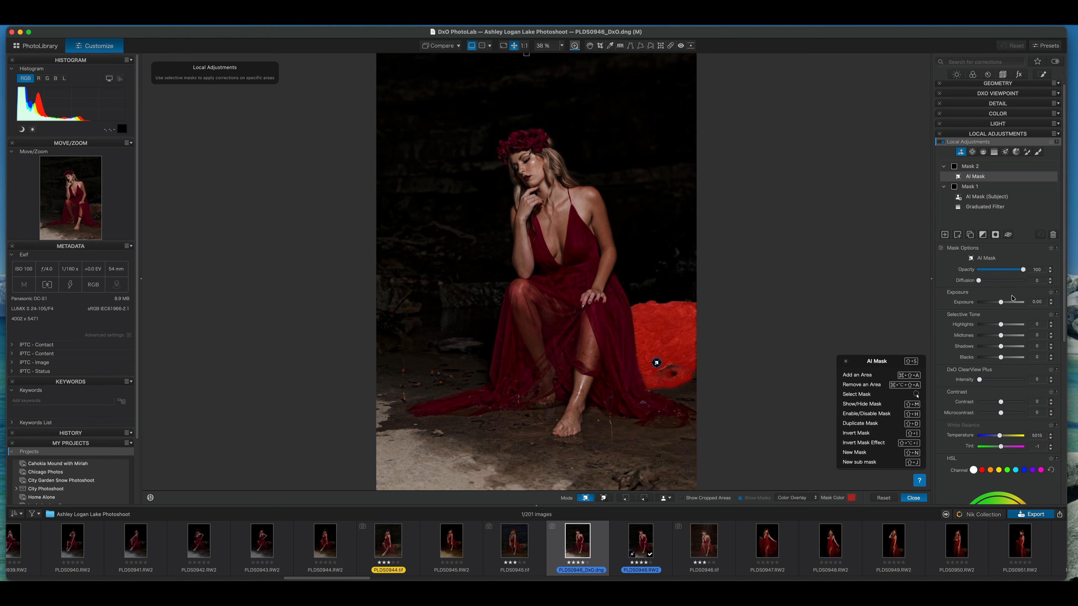
scroll(1012, 298, "down", 5)
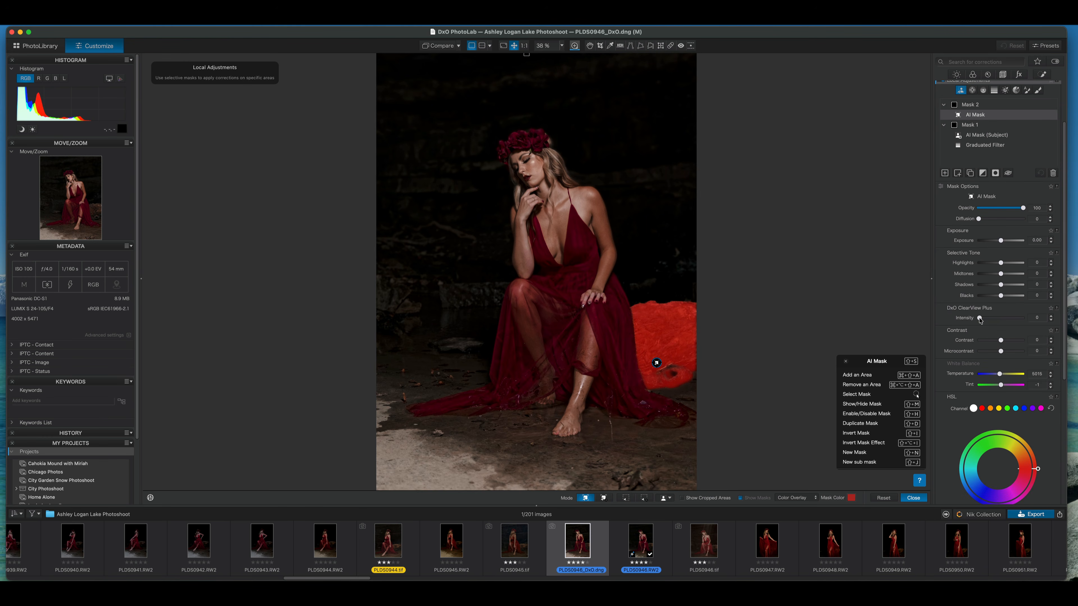
left_click_drag(980, 319, 989, 319)
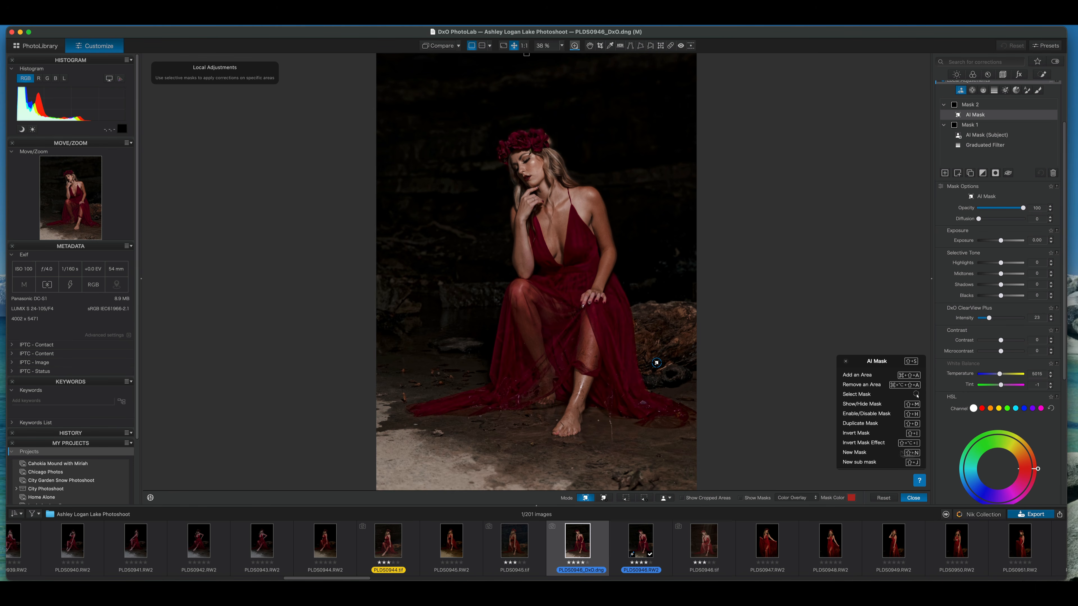
left_click(913, 499)
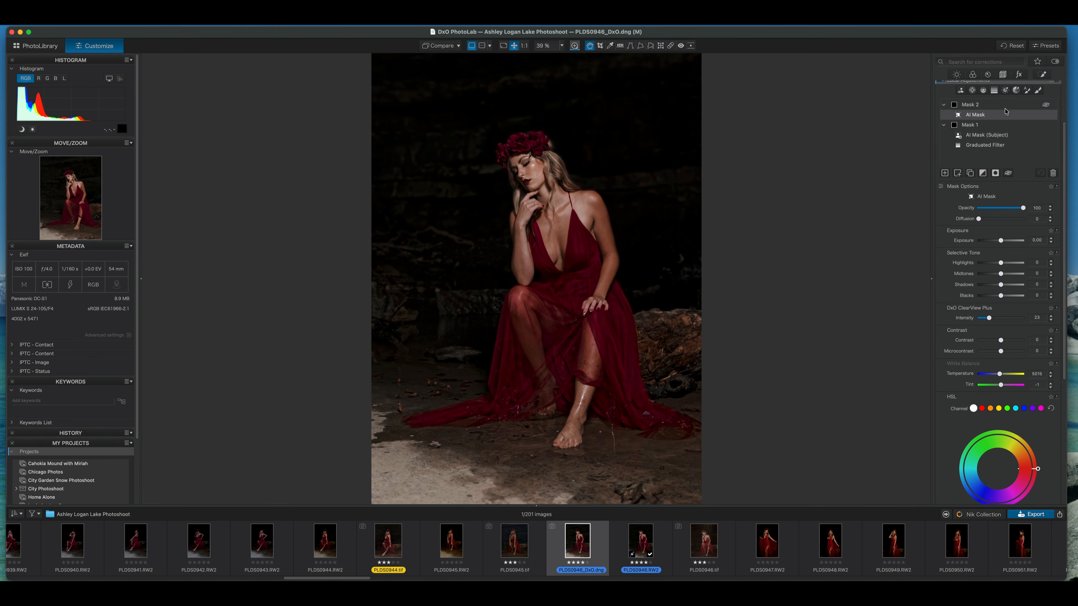
Return to the Light corrections and set the global Exposure to -0.33.
scroll(1008, 108, "up", 3)
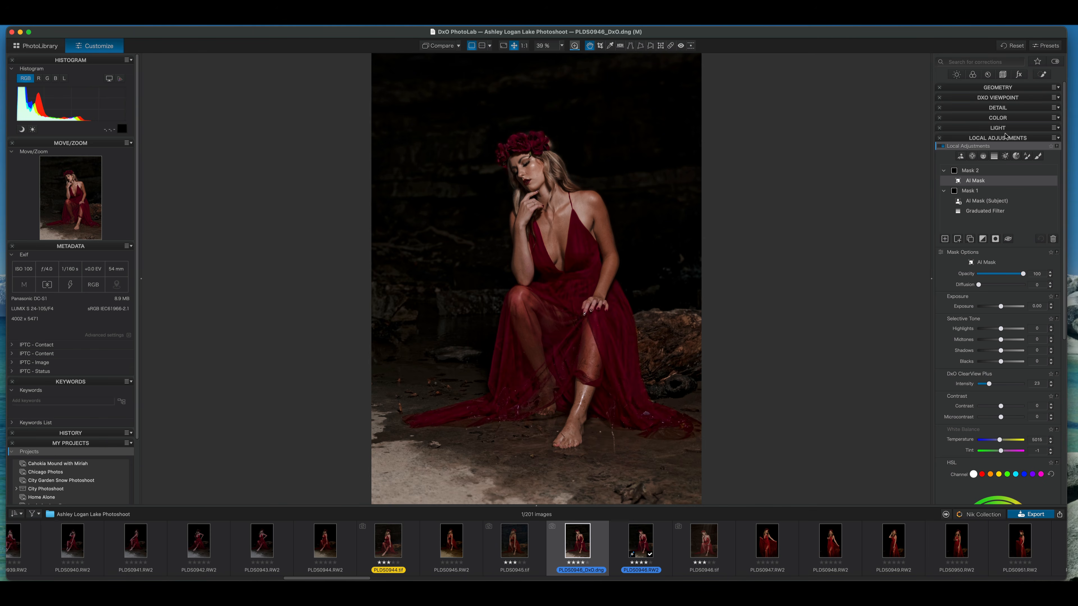
left_click(1007, 128)
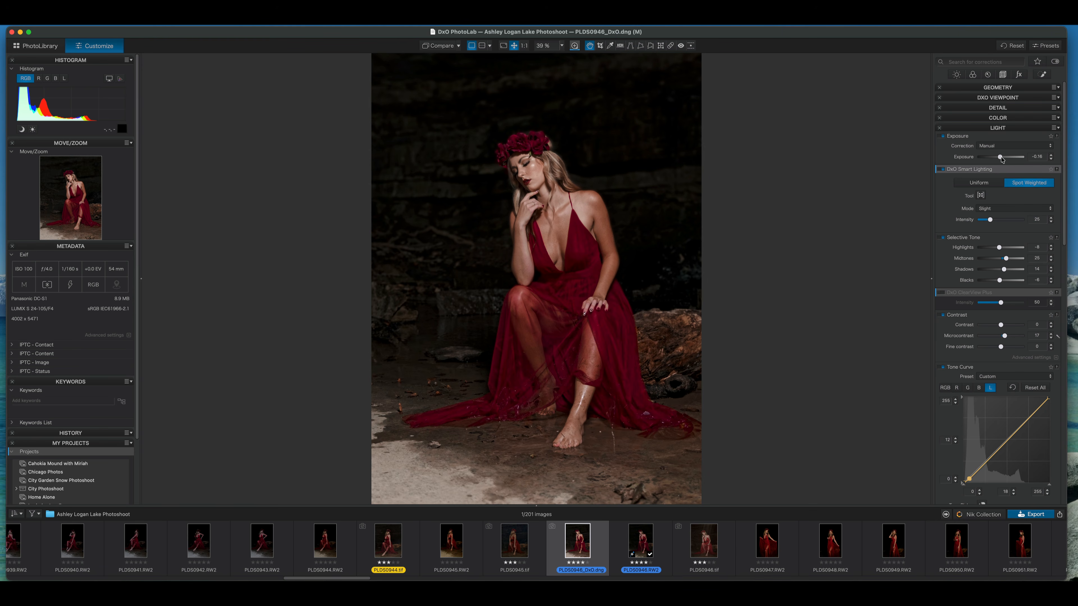
left_click_drag(1001, 157, 1000, 158)
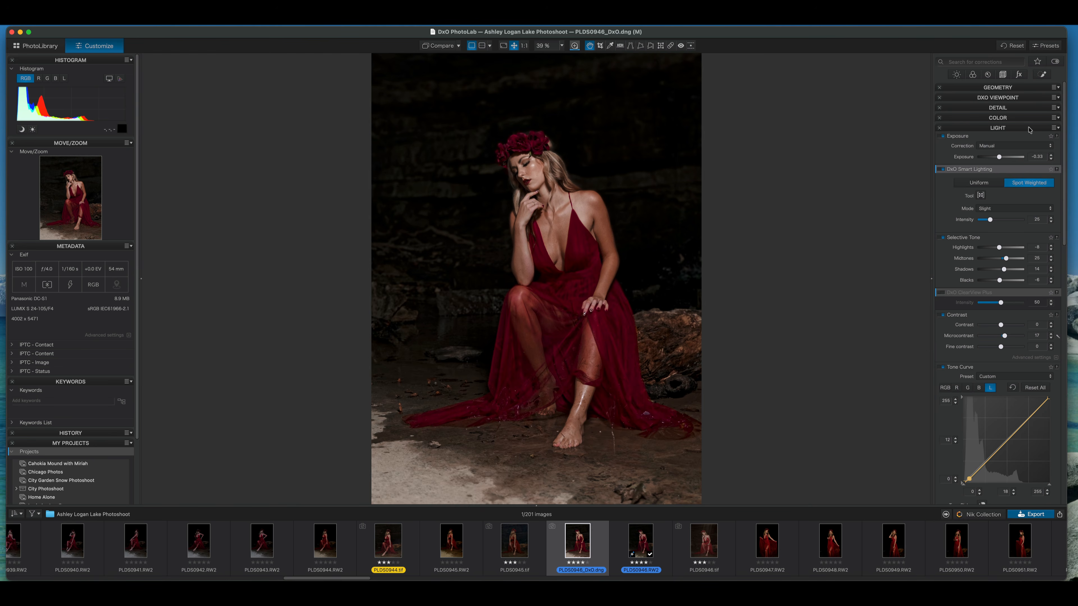
Collapse the open correction sections and send PLDS0946_DxO.dng to Nik 8 Analog Efex.
left_click(1024, 129)
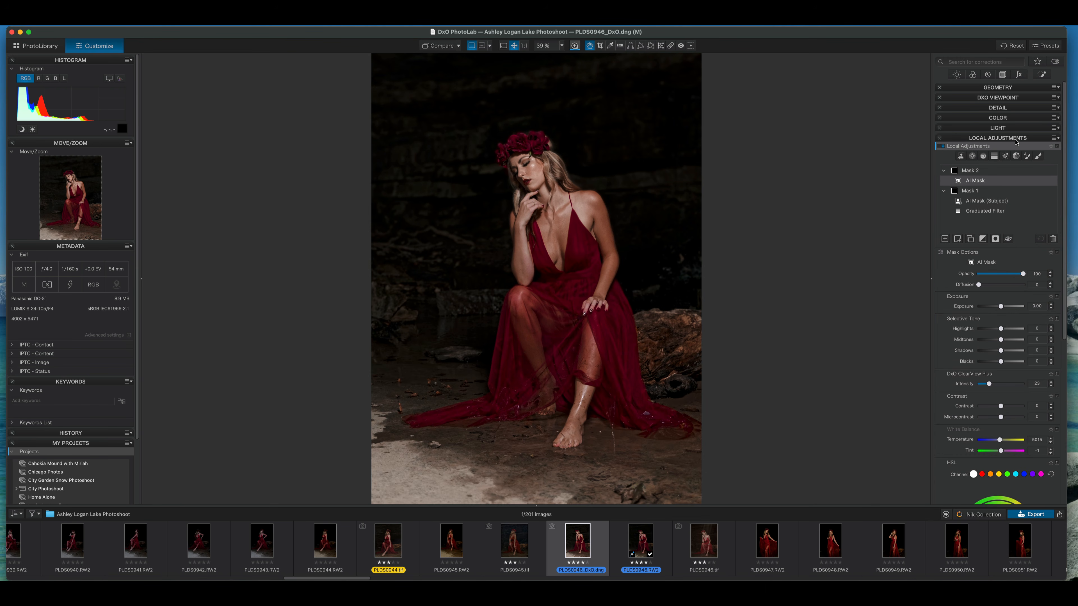
left_click(1016, 139)
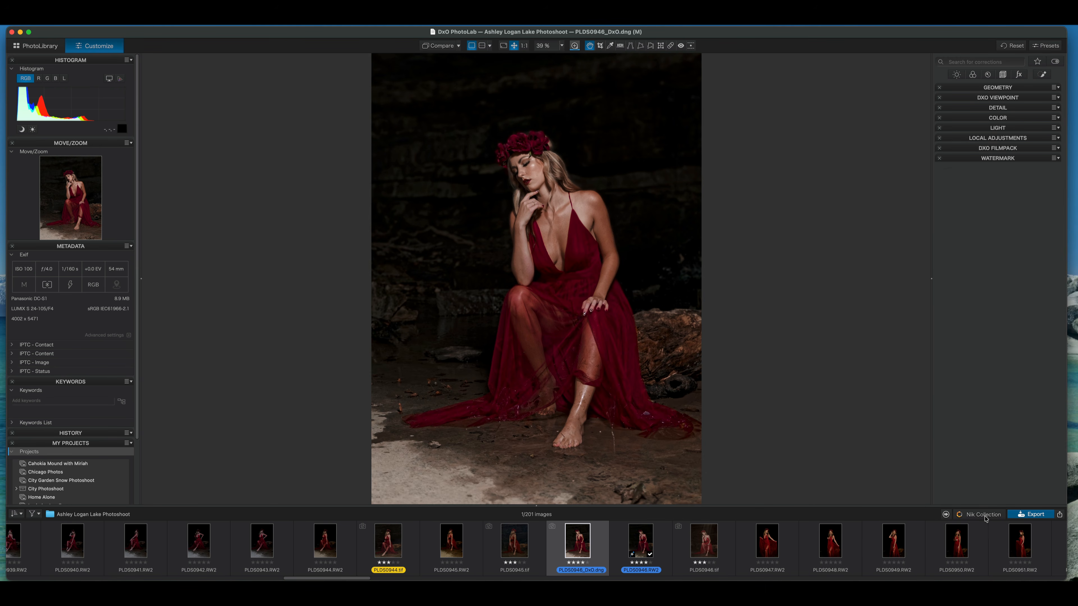
left_click(979, 515)
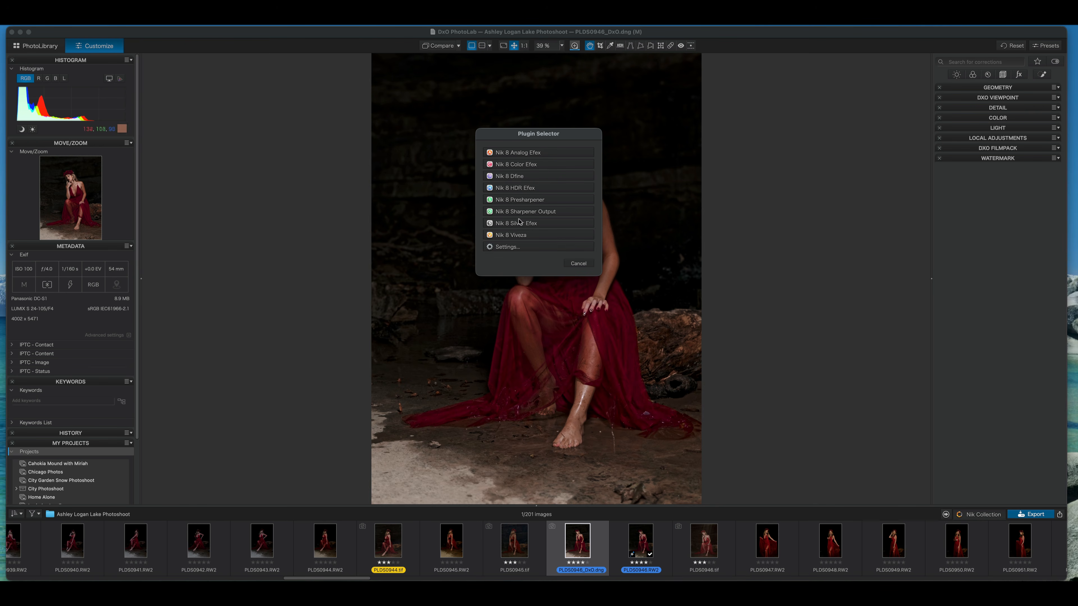
left_click(526, 151)
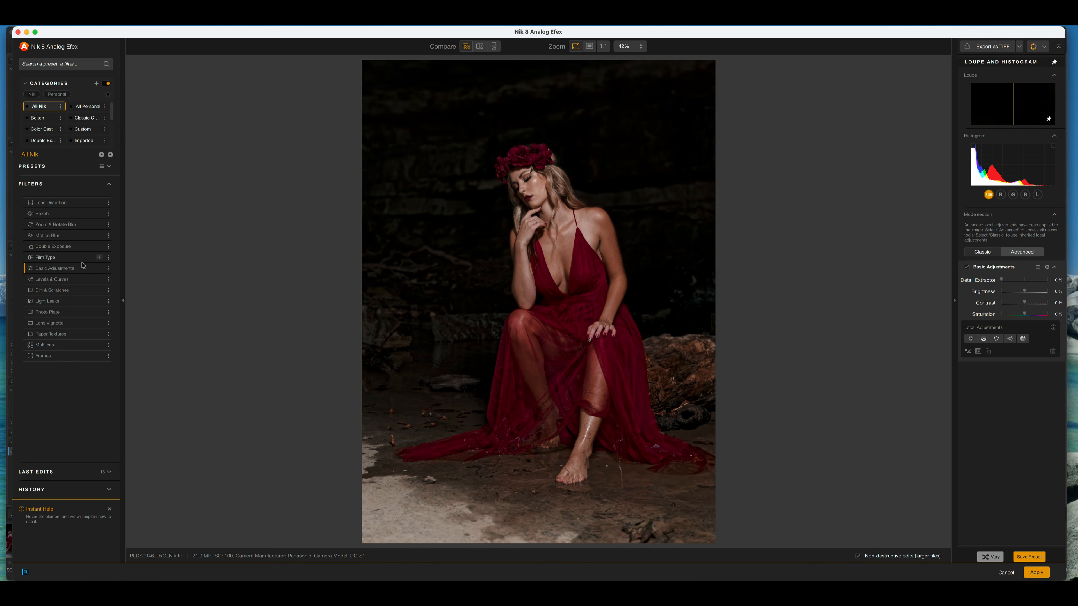
Add the Film Type filter with the first film in the third row of the Warm set, raise Fade slightly and set Strength to 34%.
left_click(100, 258)
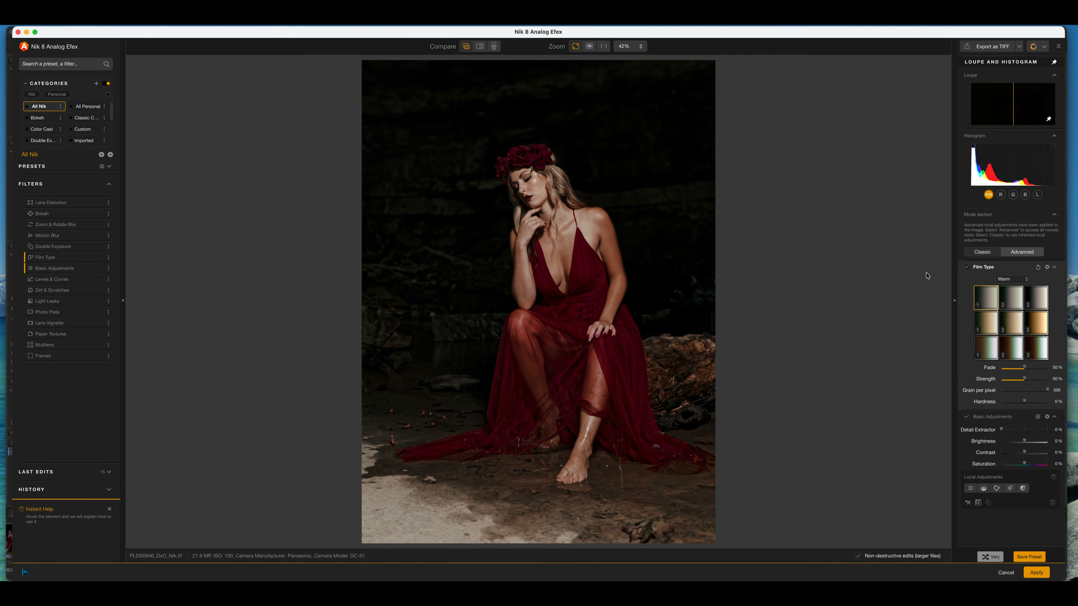
left_click(984, 340)
left_click_drag(1025, 367, 1016, 380)
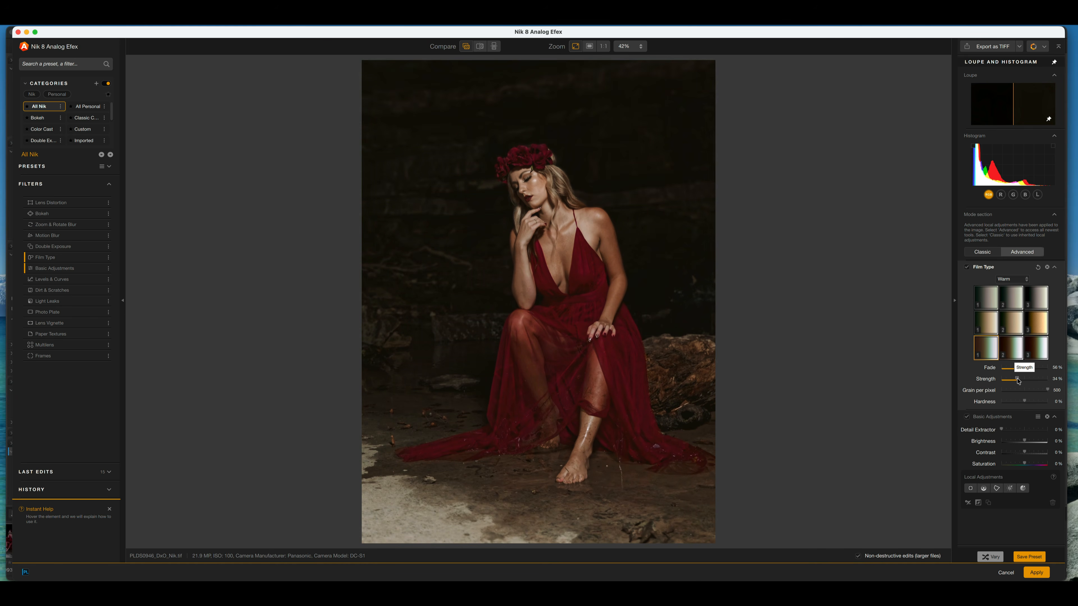
Switch the film set to Subtle, try several films, settle on the second in the first row, and set Fade to 60% and Strength to 33%.
left_click(1014, 280)
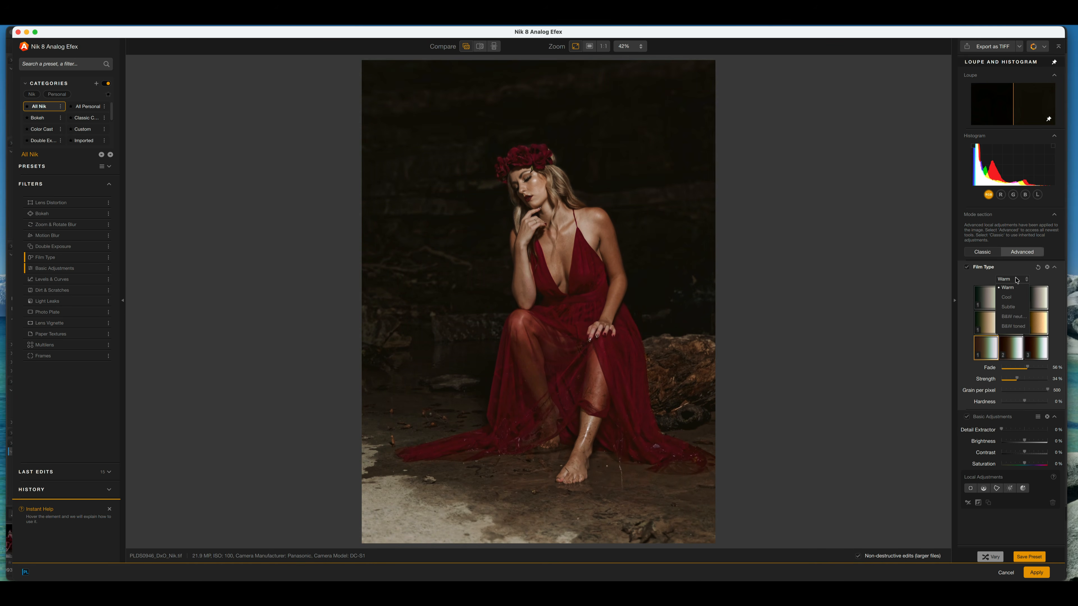
left_click(1013, 308)
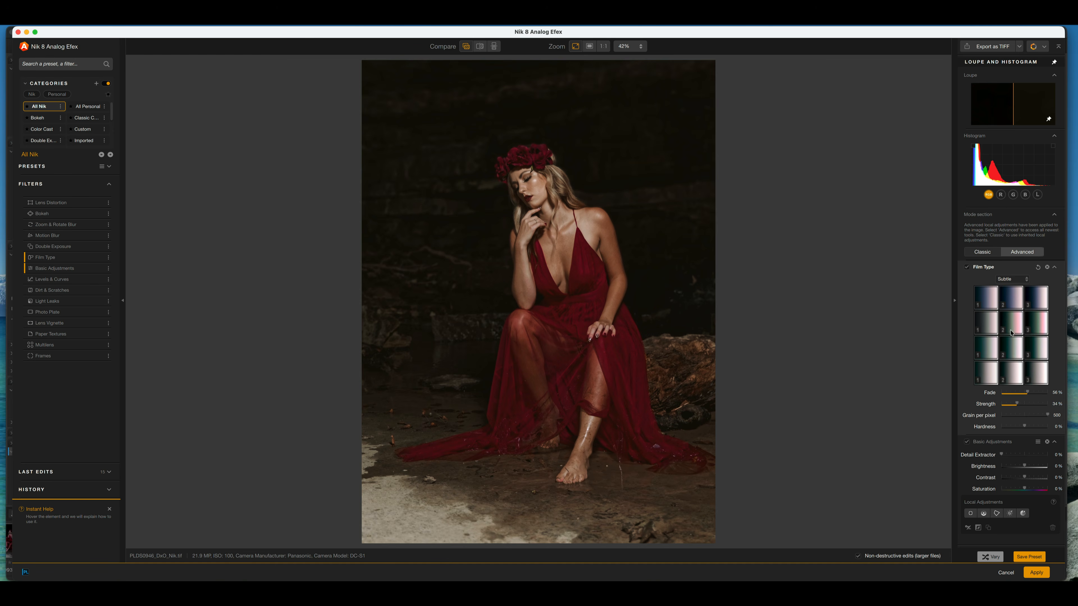
left_click(1011, 351)
left_click(1014, 382)
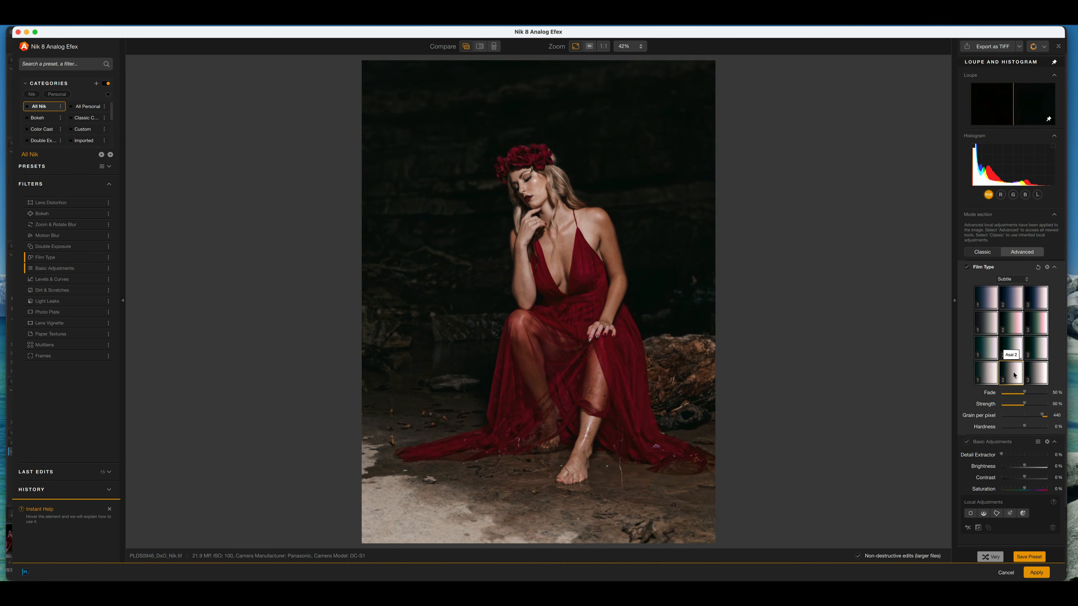
left_click(1016, 308)
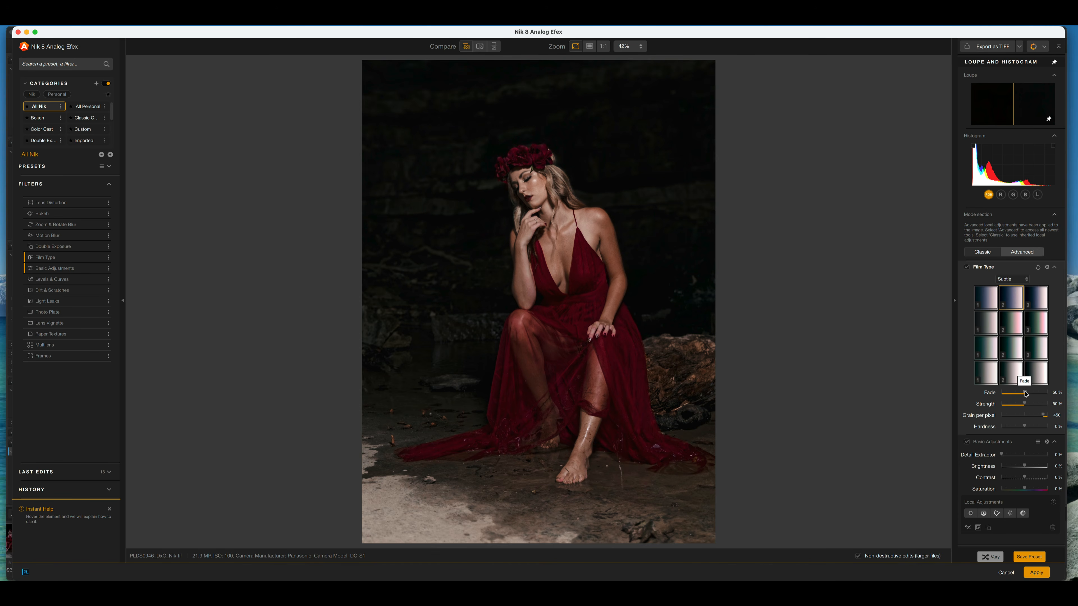
left_click_drag(1025, 394, 1017, 404)
Set the Basic Adjustments Brightness to -4% and apply the Analog Efex edit to the photo.
left_click_drag(1026, 466, 1027, 468)
left_click_drag(1024, 468, 1024, 468)
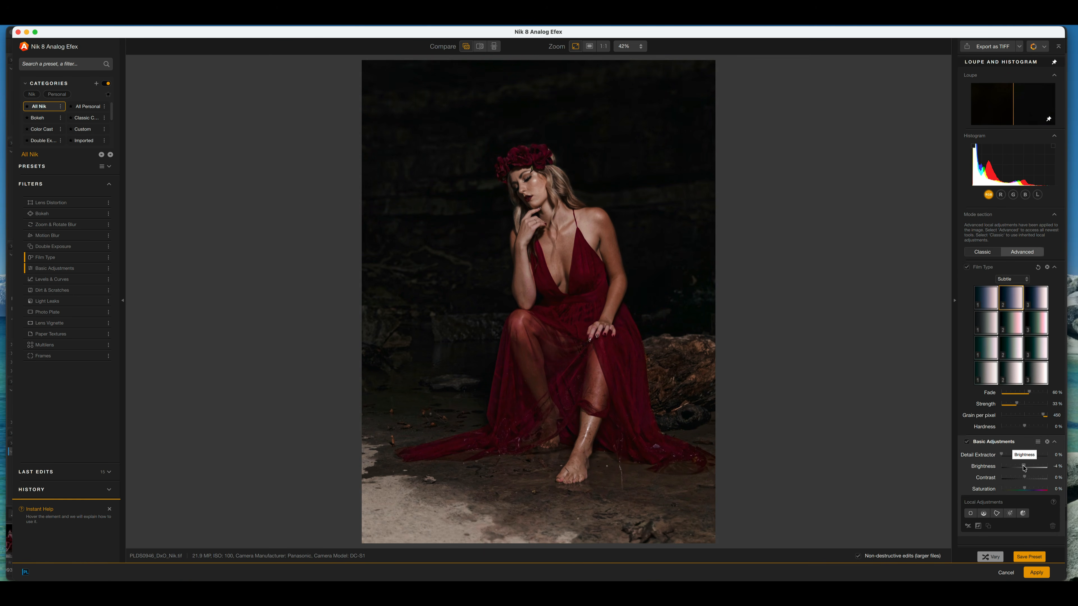
left_click(1036, 573)
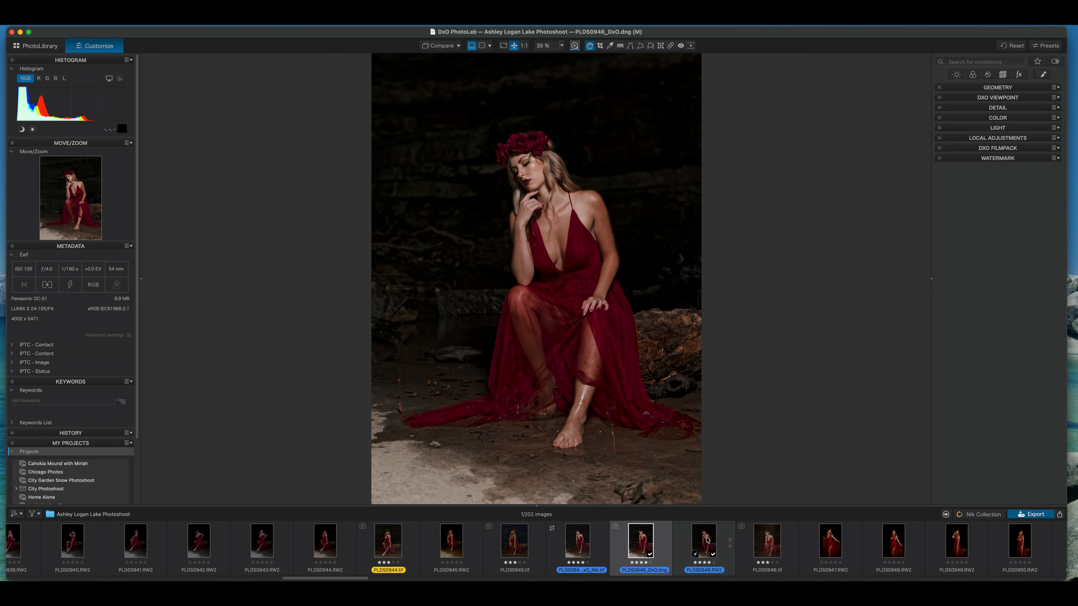
Compare the original PLDS0946.RW2, the edited PLDS0946_DxO.dng and PLDS0946_DxO_Nik.tif, and inspect the Nik version's face at 100%.
left_click(707, 540)
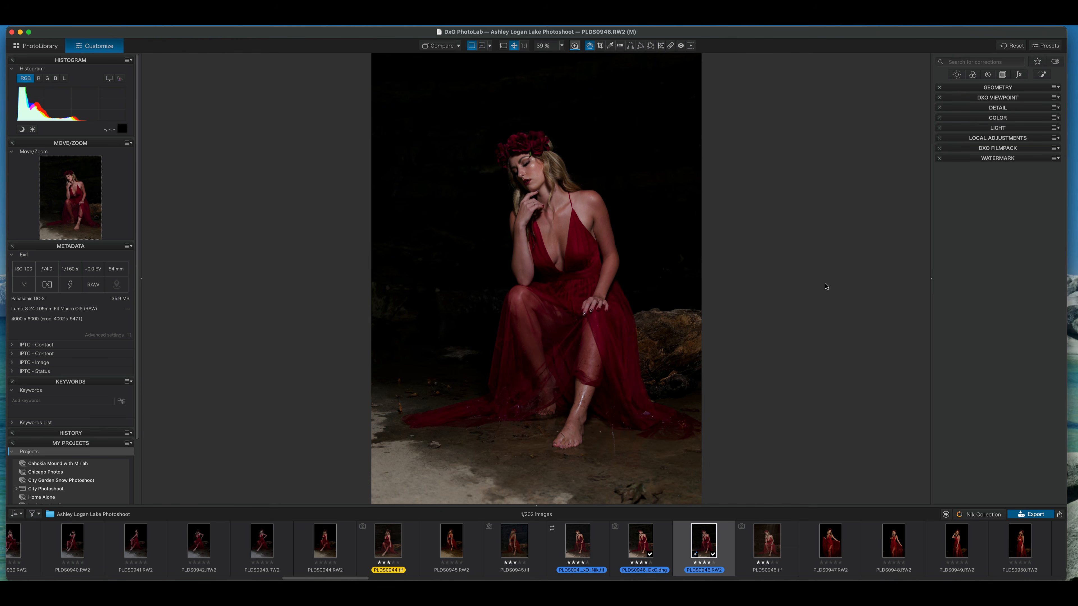
left_click(1009, 88)
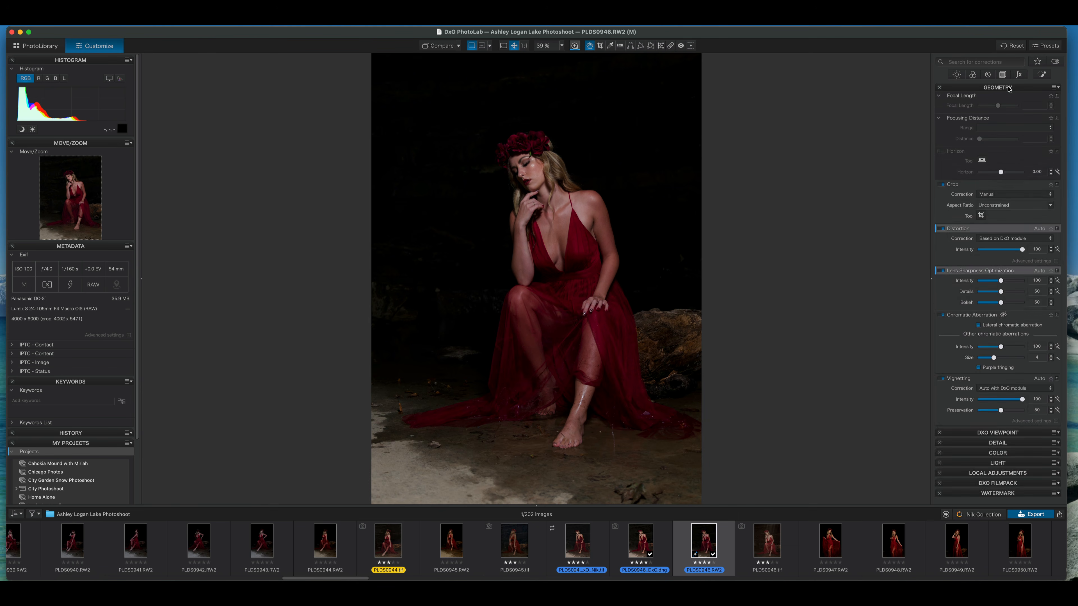
left_click(1009, 89)
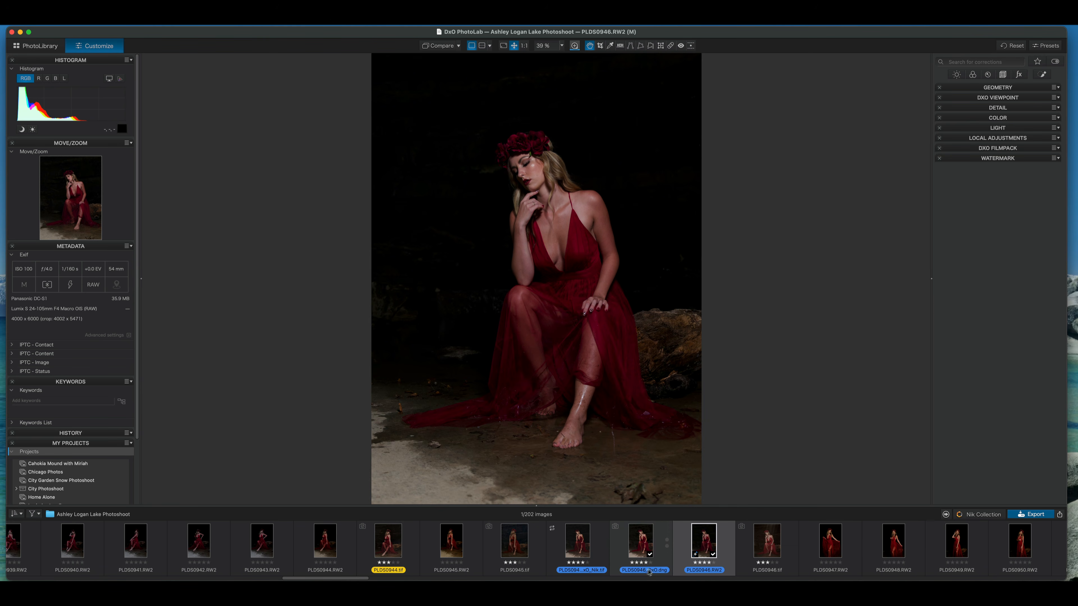
left_click(649, 554)
left_click(644, 540)
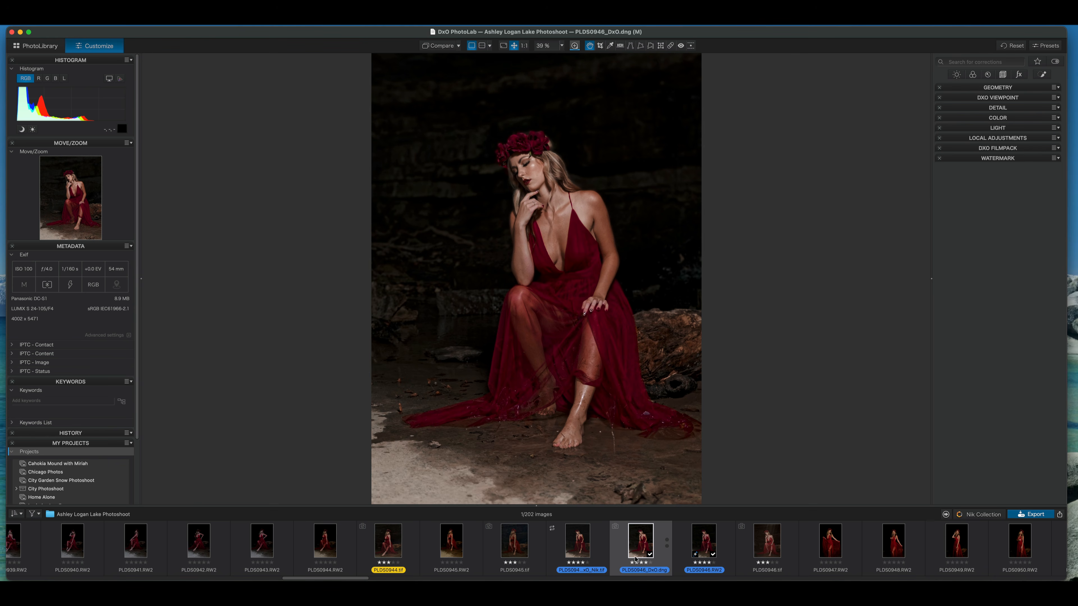
left_click(577, 547)
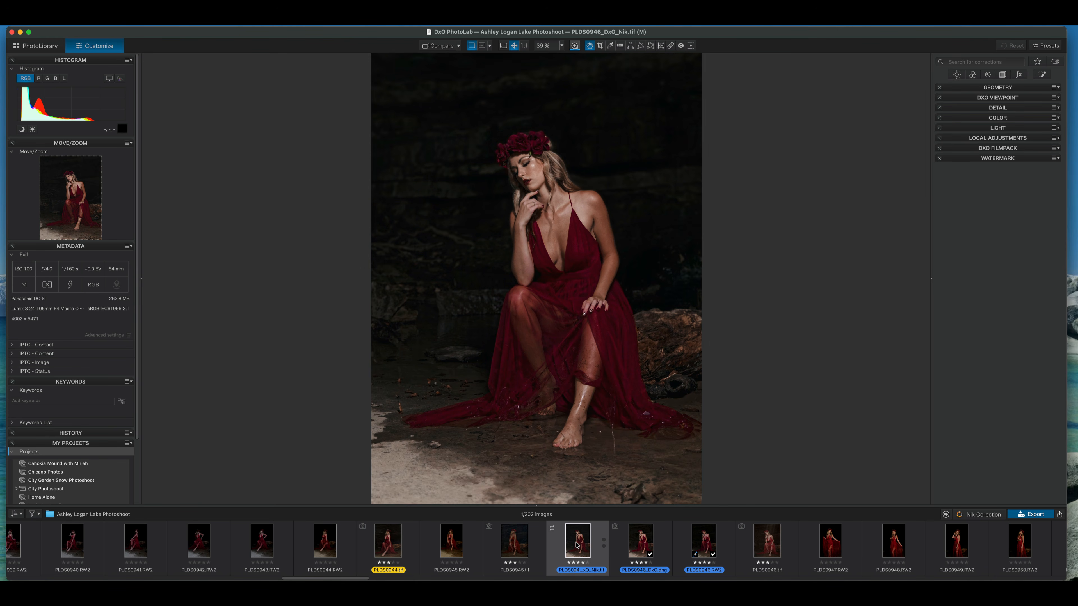
left_click(549, 179)
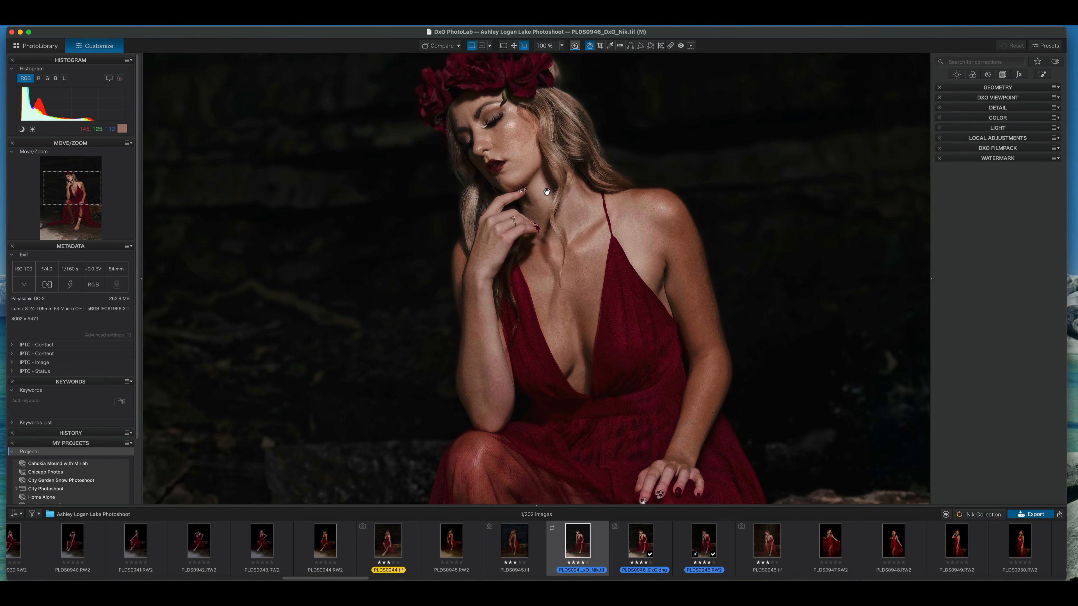
left_click(547, 192)
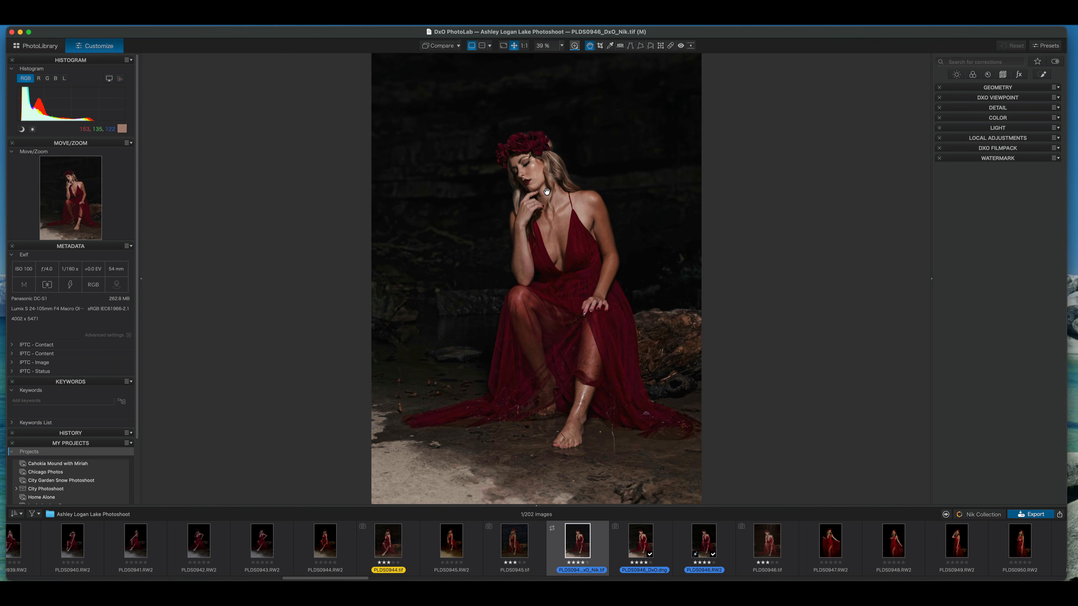